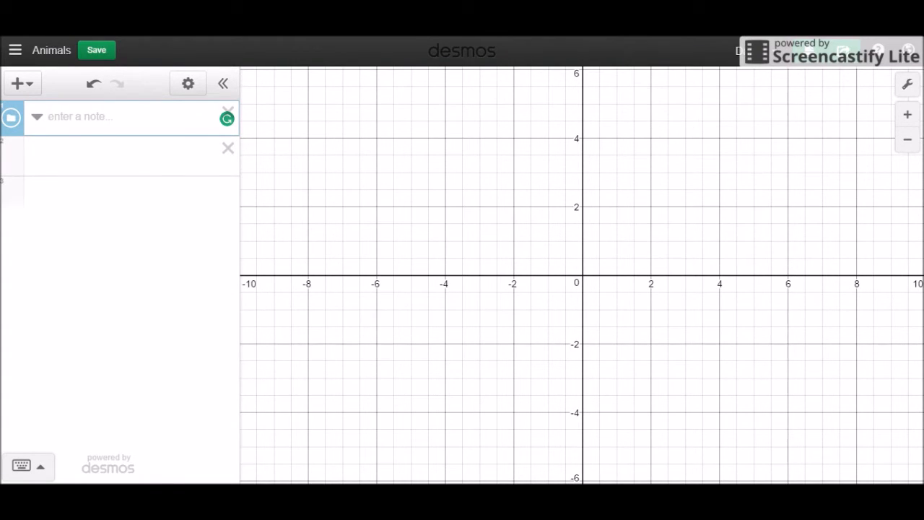
# - Name the new folder Goat and remove the spare empty expression line below it
pyautogui.write('Goat')
pyautogui.press('Return')
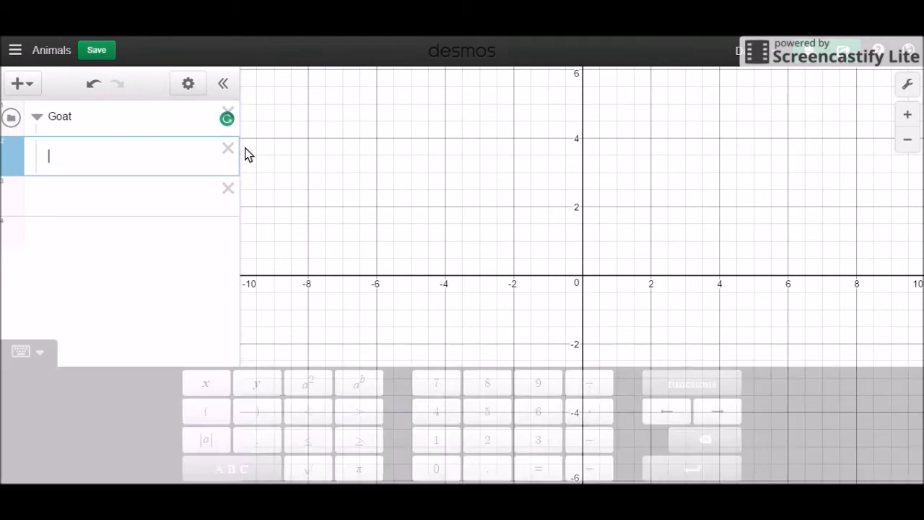
pyautogui.click(229, 189)
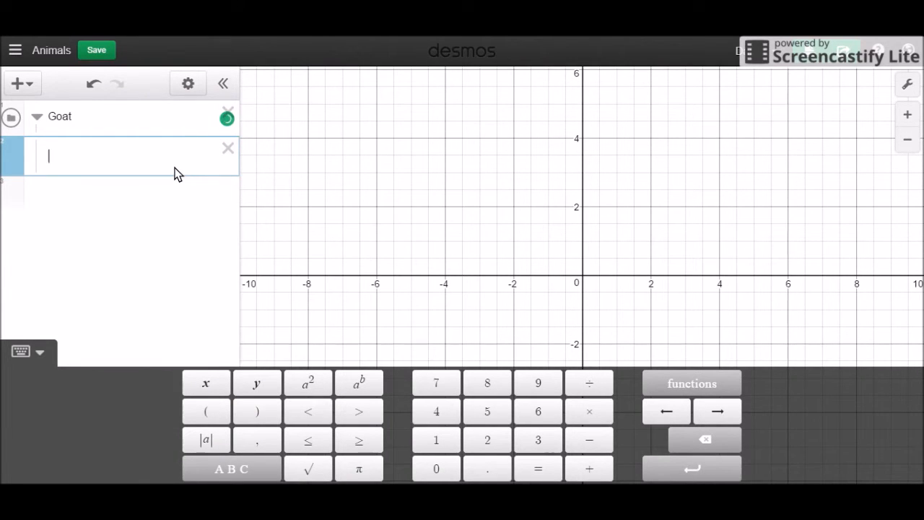
pyautogui.write('Ref')
pyautogui.press('BackSpace')
pyautogui.press('BackSpace')
pyautogui.press('BackSpace')
pyautogui.write('"Reference')
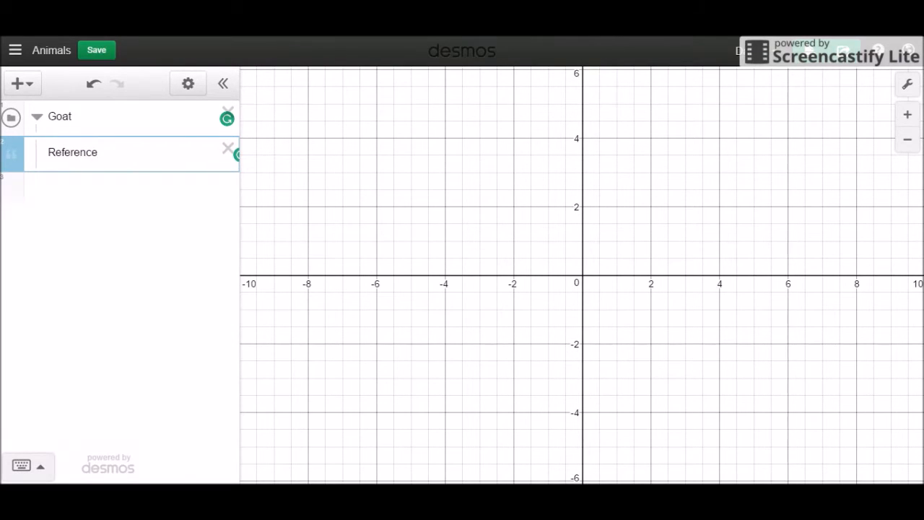
pyautogui.write(' video:')
pyautogui.write('https://www.youtube.com/watch?v=dOSPOaV1WJQ')
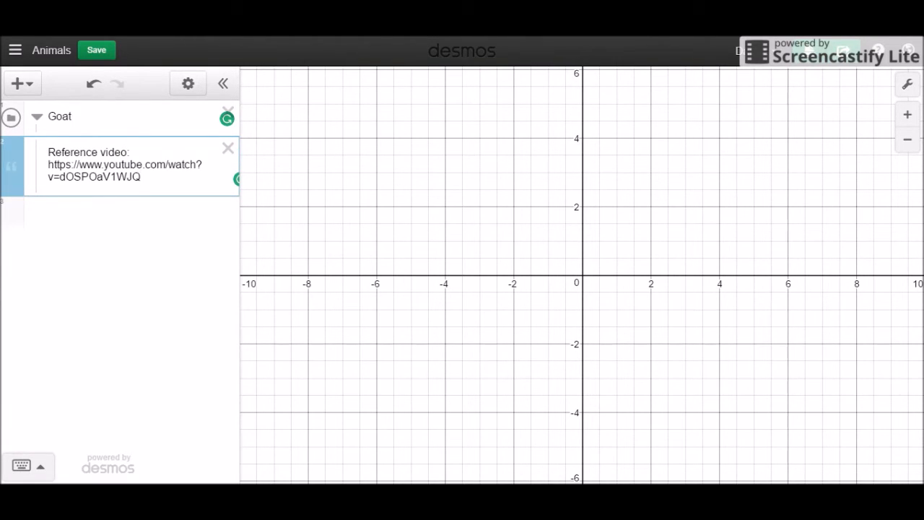
pyautogui.press('Return')
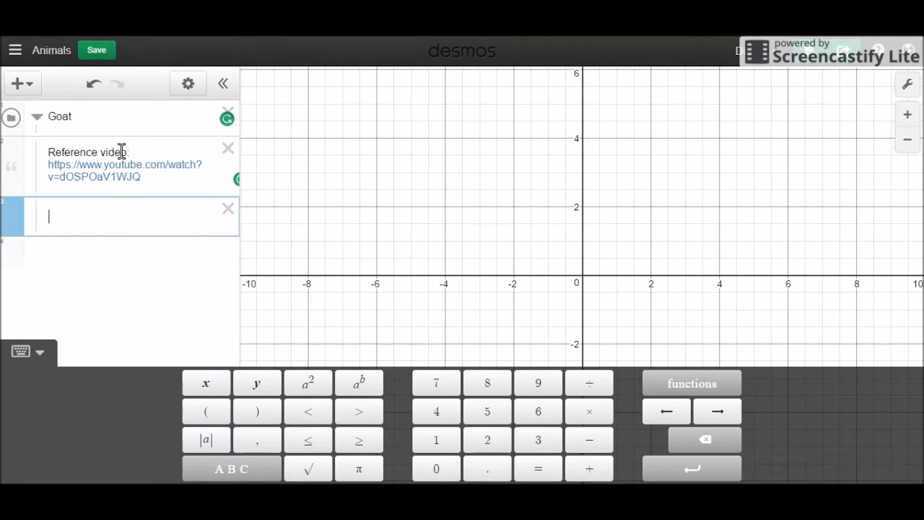
# - Insert the image goatRef.PNG into the Goat folder and set its center's x-coordinate to 0.55
pyautogui.click(31, 89)
pyautogui.click(62, 231)
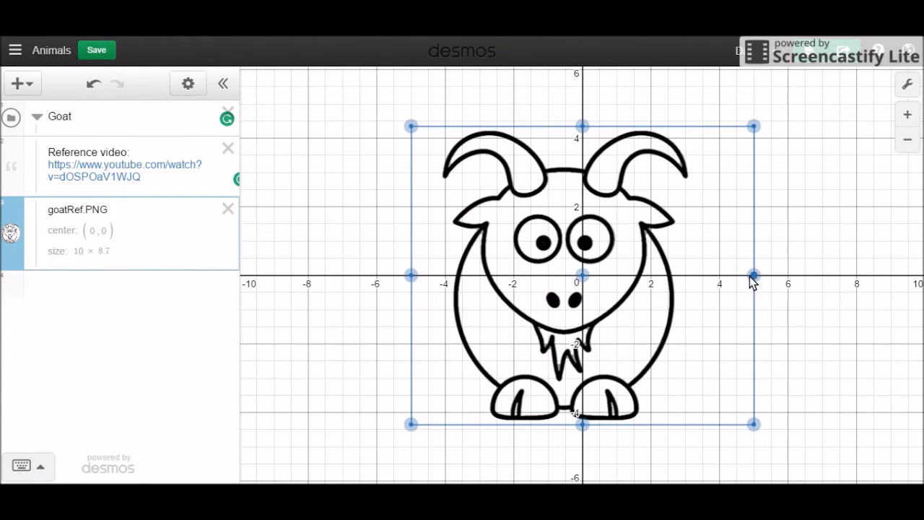
pyautogui.click(101, 232)
pyautogui.click(102, 233)
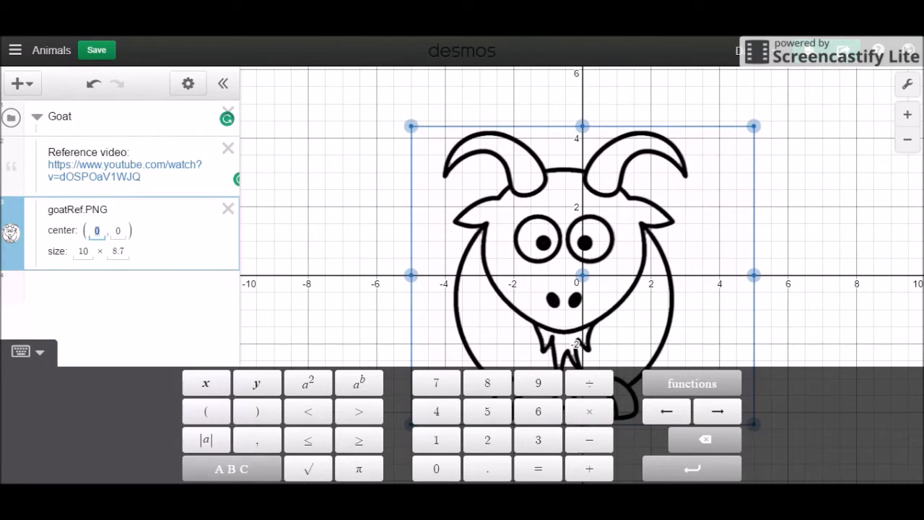
pyautogui.write('2')
pyautogui.press('BackSpace')
pyautogui.write('1')
pyautogui.press('BackSpace')
pyautogui.write('0.5')
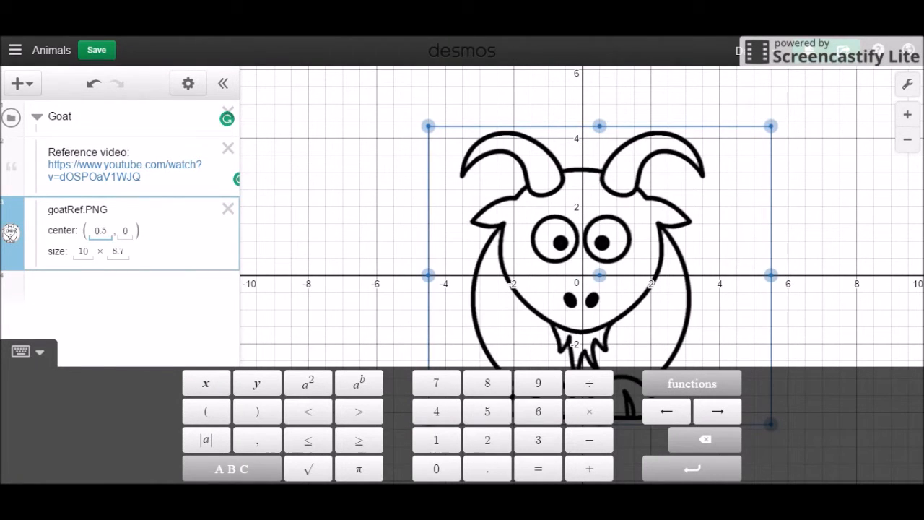
pyautogui.press('BackSpace')
pyautogui.press('BackSpace')
pyautogui.write('.6')
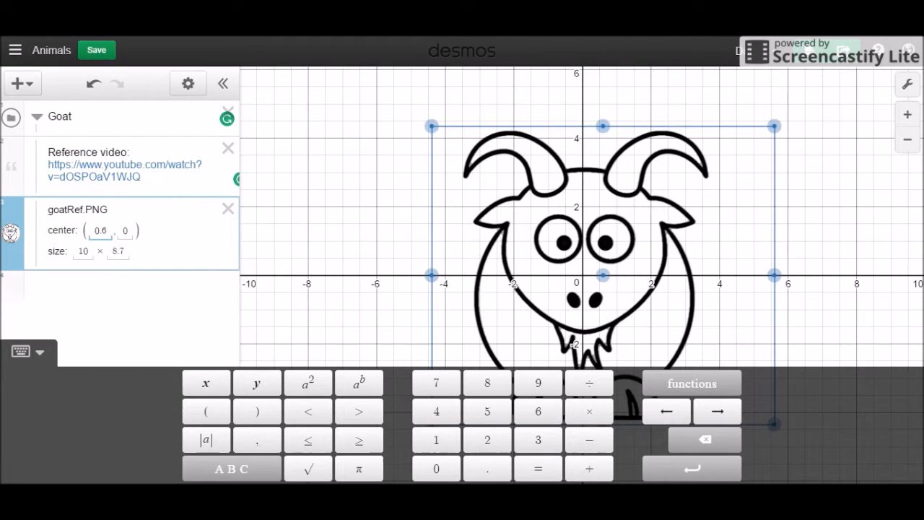
pyautogui.press('BackSpace')
pyautogui.write('55')
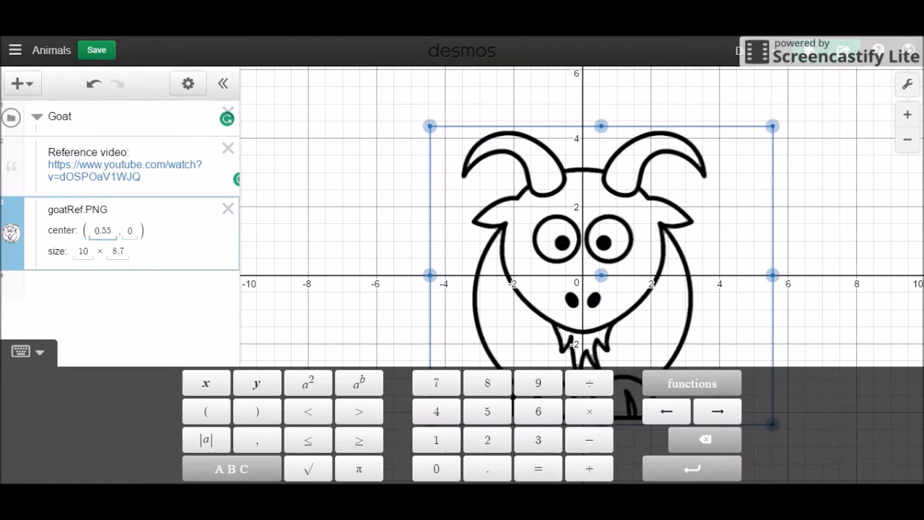
pyautogui.click(184, 238)
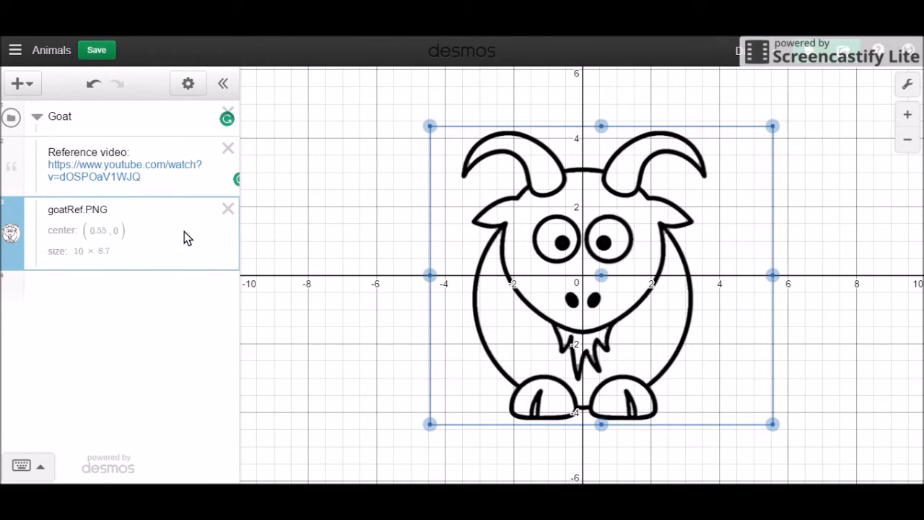
# - Enter (x-1)^2 as a new expression below the goat image
pyautogui.press('Return')
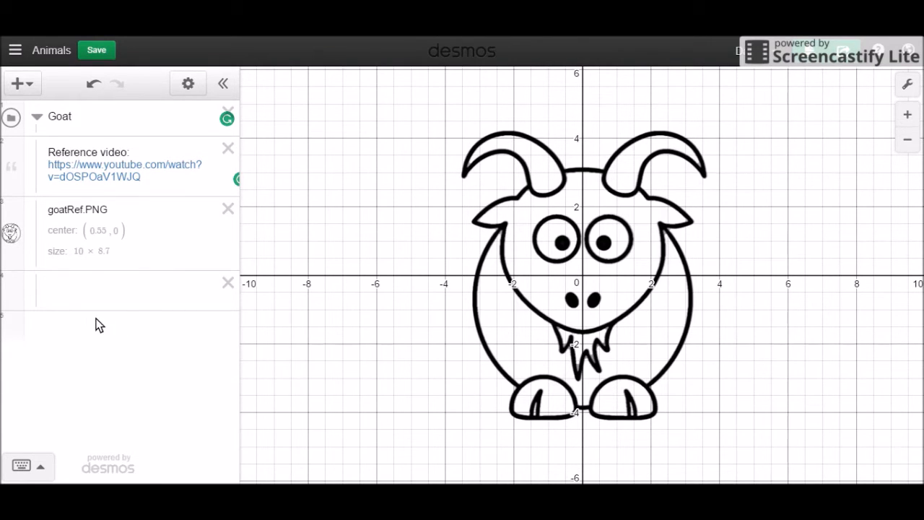
pyautogui.click(115, 289)
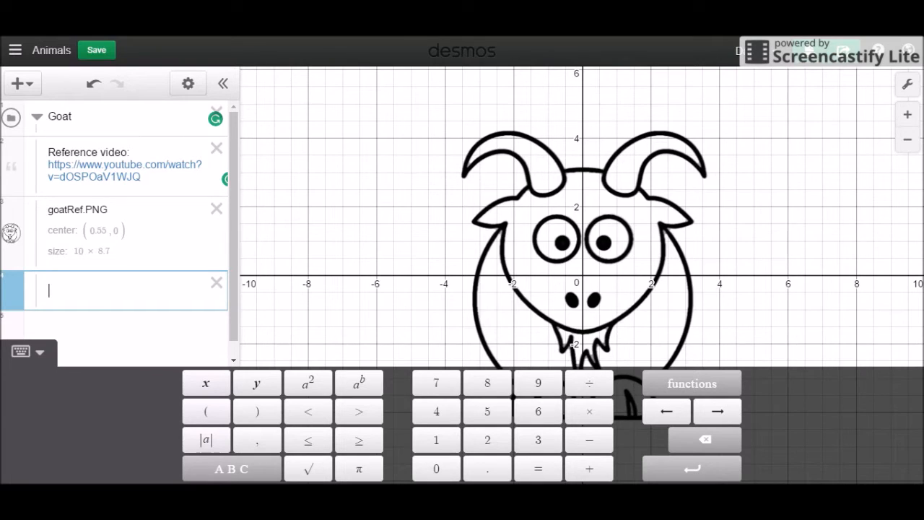
pyautogui.write('(x')
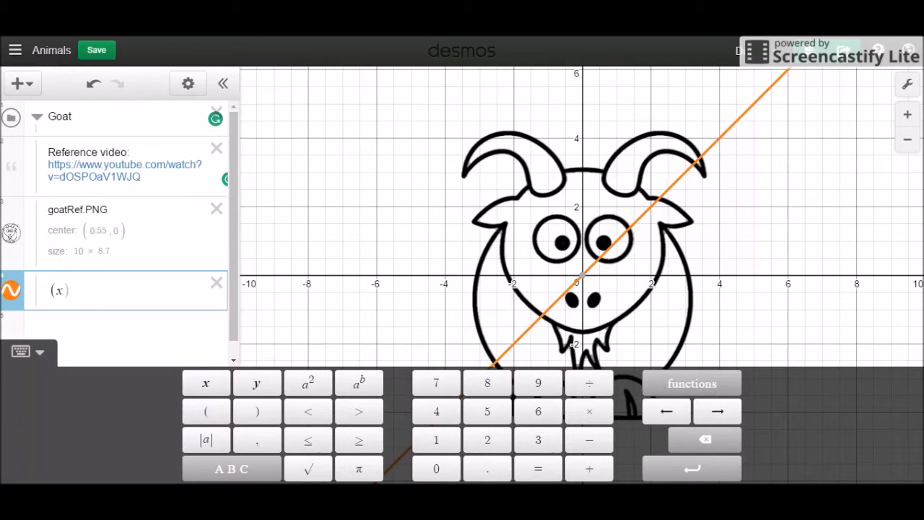
pyautogui.write('-1')
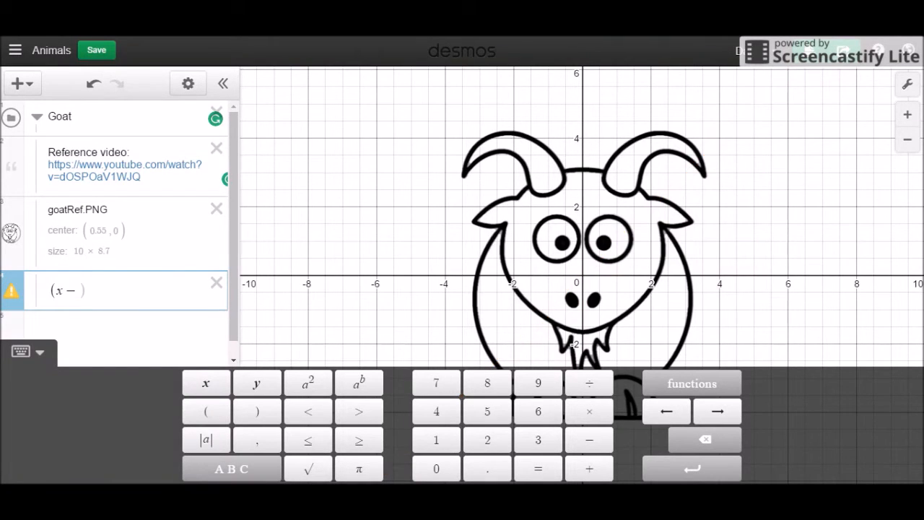
pyautogui.write('==')
pyautogui.press('BackSpace')
pyautogui.press('BackSpace')
pyautogui.press('BackSpace')
pyautogui.press('BackSpace')
pyautogui.write('-1')
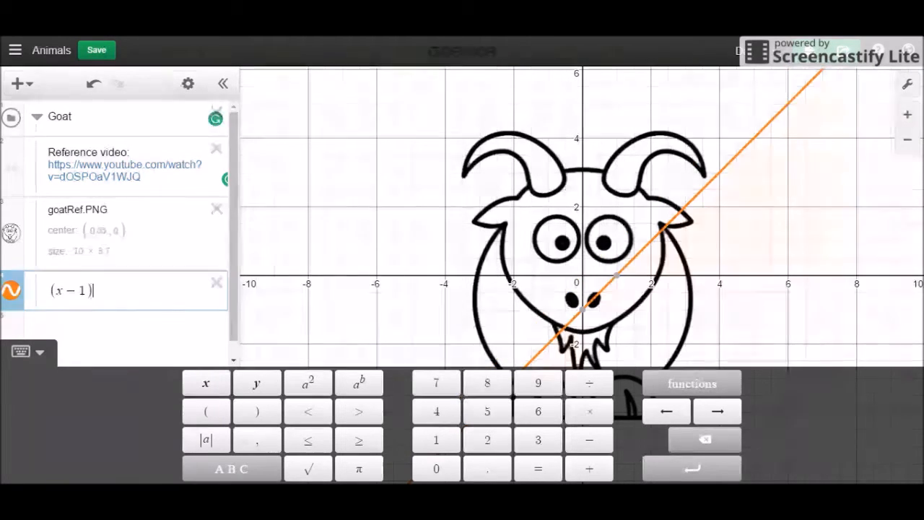
pyautogui.write('^2')
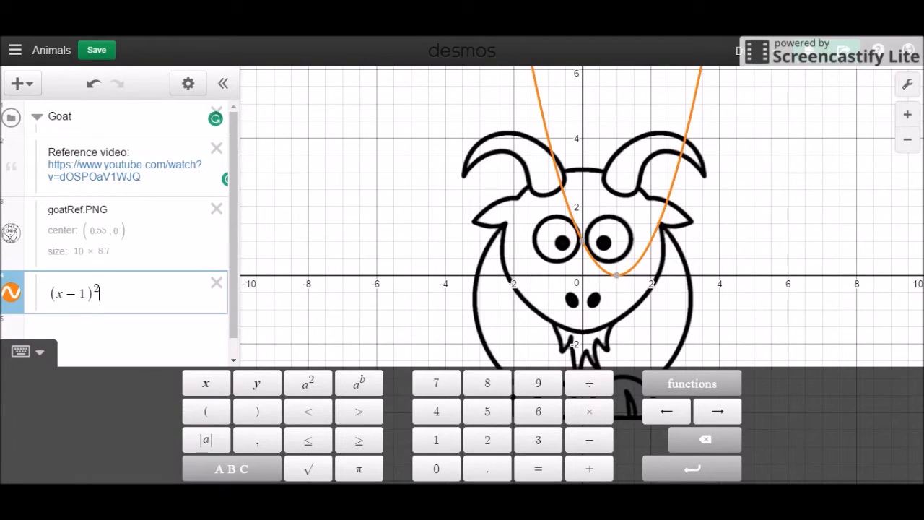
# - Extend the expression into the circle equation (x-1)^2+(y-1)^2=1
pyautogui.write('(')
pyautogui.press('BackSpace')
pyautogui.write('+ (y ')
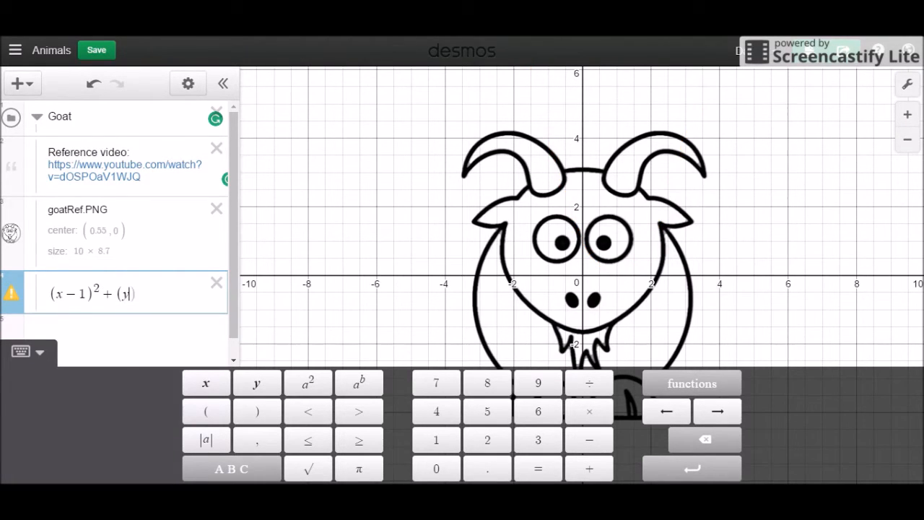
pyautogui.write('+ 1')
pyautogui.write('^2')
pyautogui.press('Left')
pyautogui.press('Left')
pyautogui.press('Left')
pyautogui.write('-1')
pyautogui.press('BackSpace')
pyautogui.press('BackSpace')
pyautogui.write('=1')
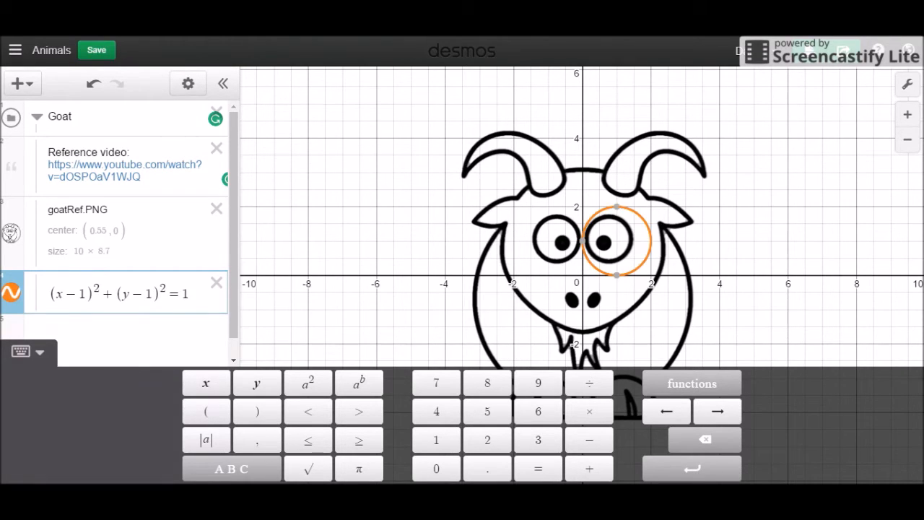
# - Change the circle equation's x term to (x-0.75)^2 to align it horizontally with the goat's right-hand eye
pyautogui.press('Left')
pyautogui.press('Left')
pyautogui.press('Left')
pyautogui.press('Left')
pyautogui.press('Left')
pyautogui.write('=0.5')
pyautogui.press('BackSpace')
pyautogui.press('BackSpace')
pyautogui.press('BackSpace')
pyautogui.press('BackSpace')
pyautogui.press('BackSpace')
pyautogui.write('0.75')
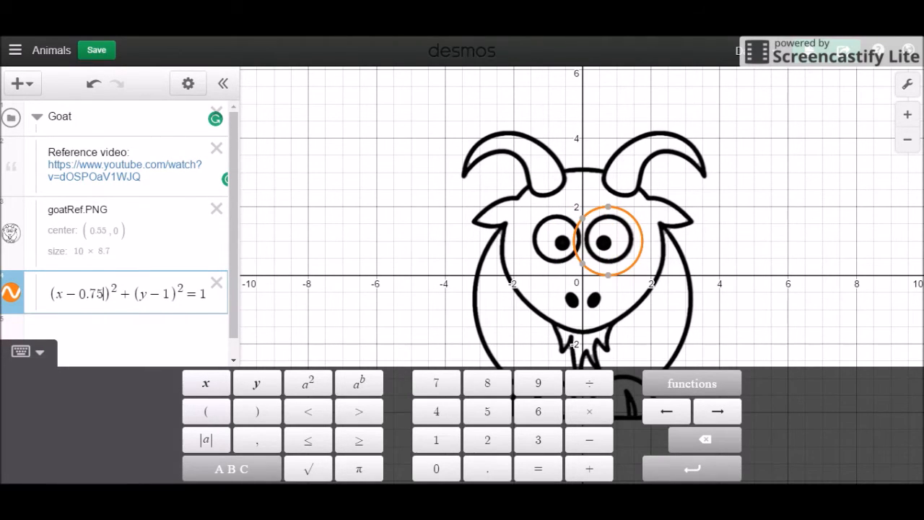
# - Replace the right-hand side of the circle equation with (1/2) to fit the eye outline
pyautogui.click(207, 294)
pyautogui.press('BackSpace')
pyautogui.write('(1/2')
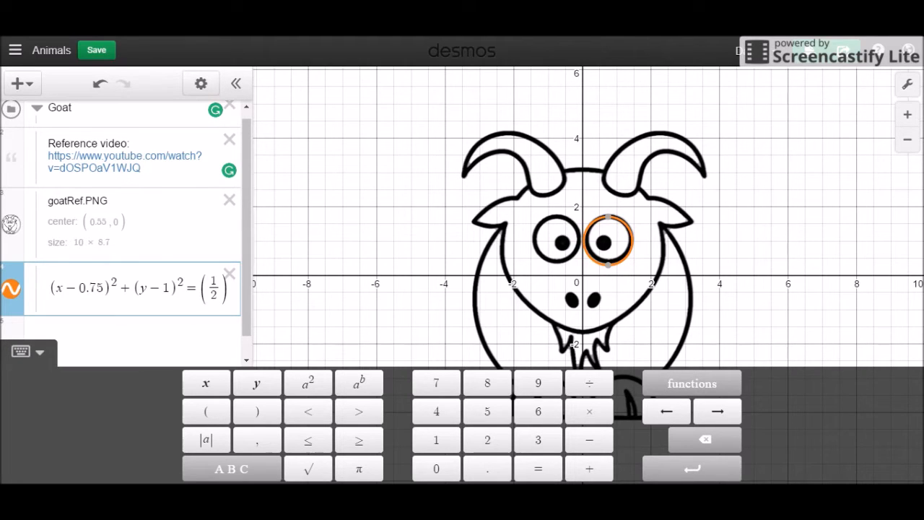
# - Try 1.125 as the y offset in the eye circle's equation
pyautogui.click(170, 285)
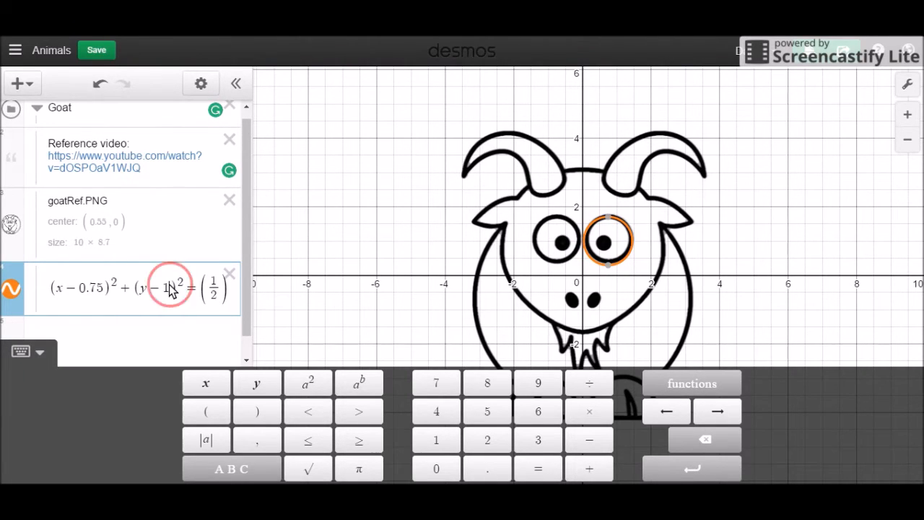
pyautogui.write('.125')
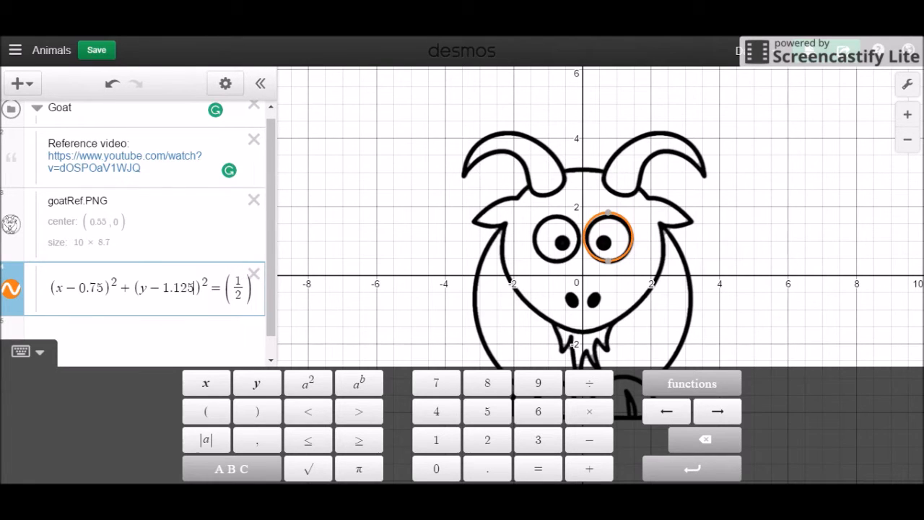
pyautogui.press('BackSpace')
pyautogui.press('BackSpace')
pyautogui.press('BackSpace')
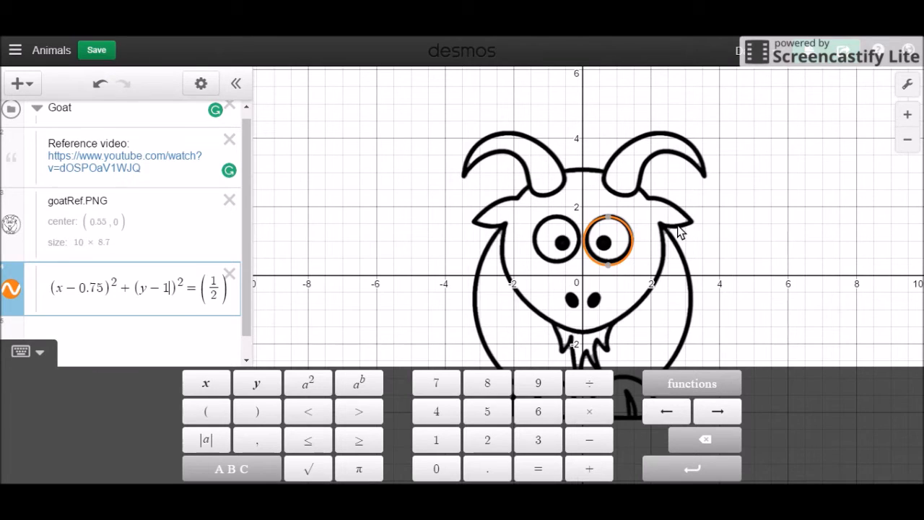
# - Duplicate the eye circle's equation and change the copy's x term to (x+0.75)^2 for the other eye
pyautogui.click(201, 83)
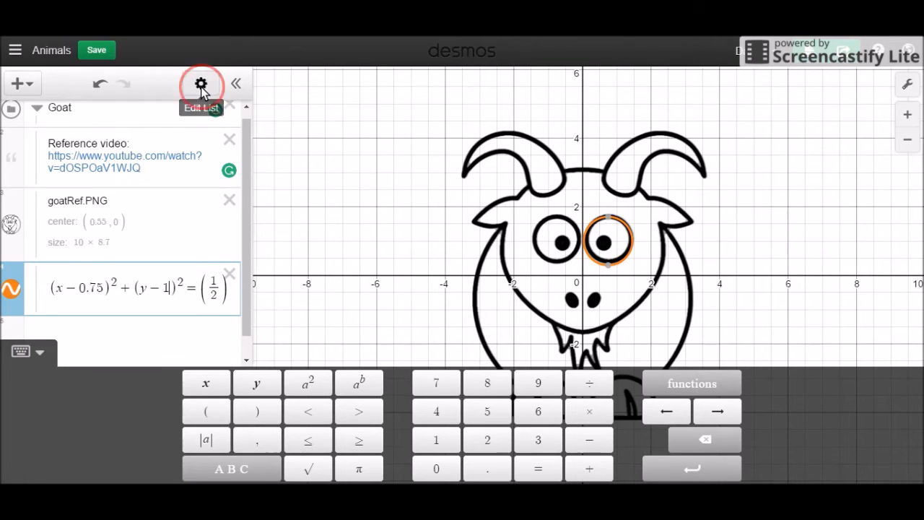
pyautogui.click(185, 288)
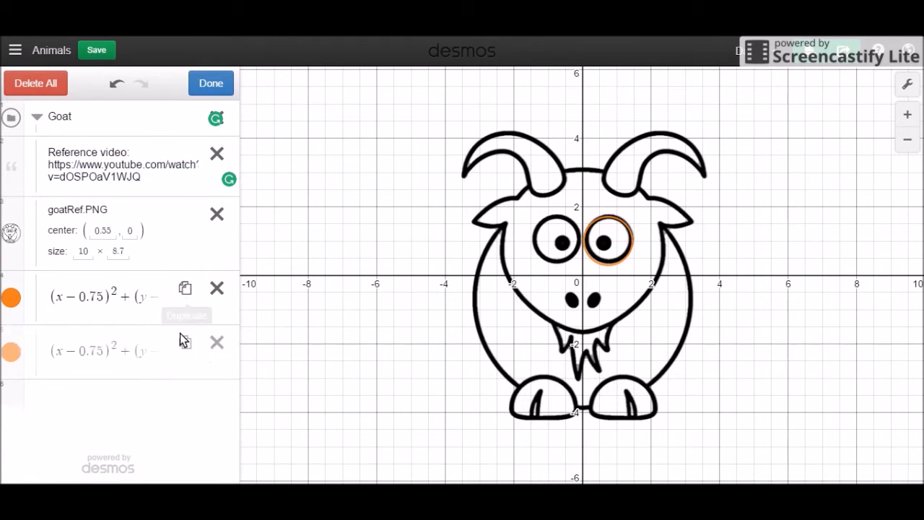
pyautogui.click(79, 358)
pyautogui.press('Delete')
pyautogui.write('+')
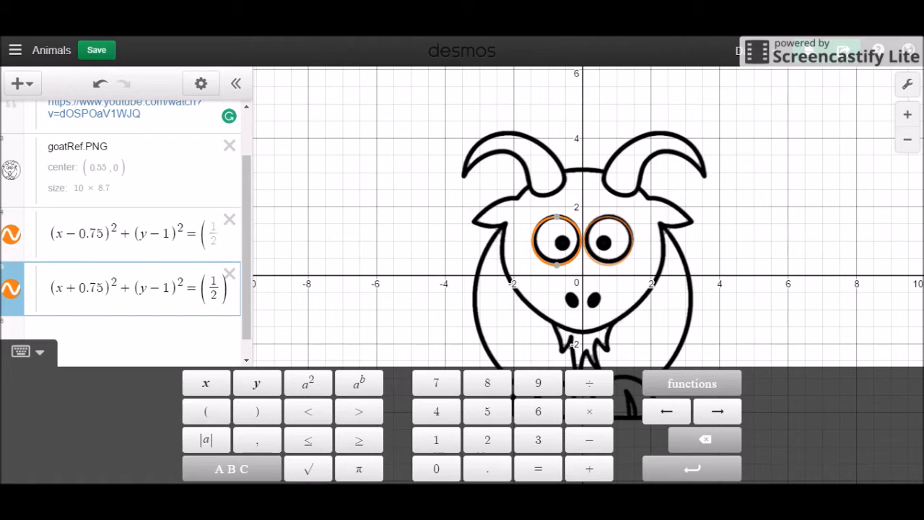
# - Set the color of both eye circles to black and finish editing the list
pyautogui.click(200, 91)
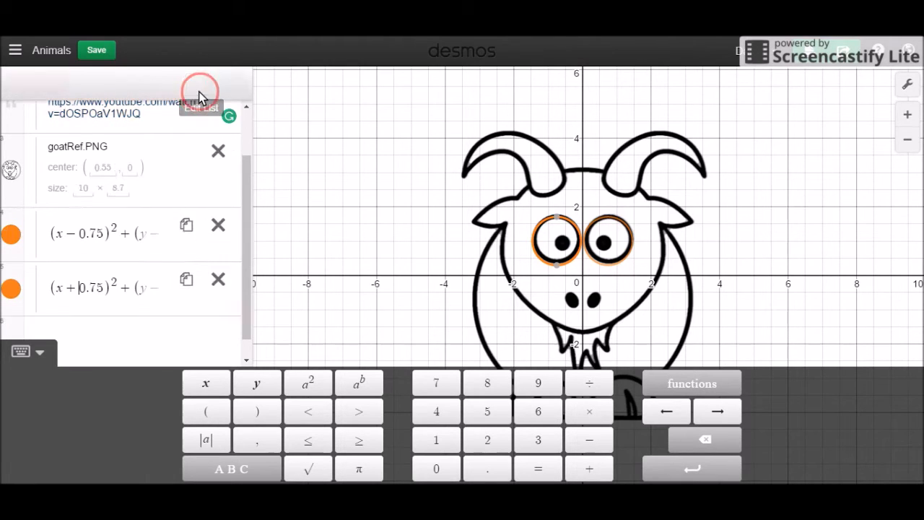
pyautogui.click(11, 296)
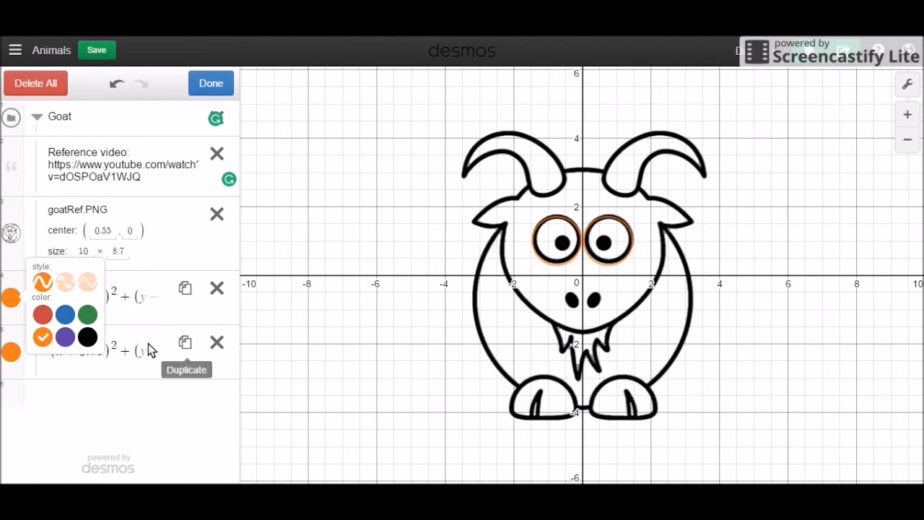
pyautogui.click(87, 337)
pyautogui.click(12, 353)
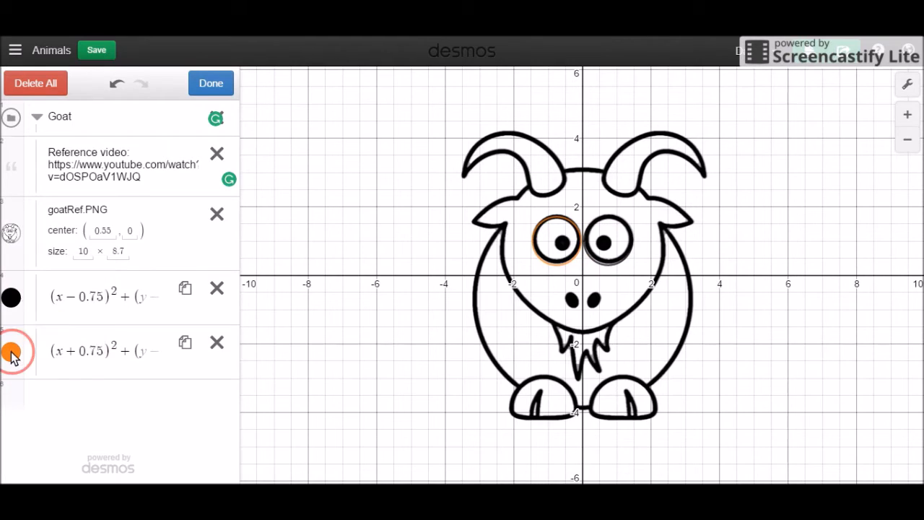
pyautogui.click(90, 392)
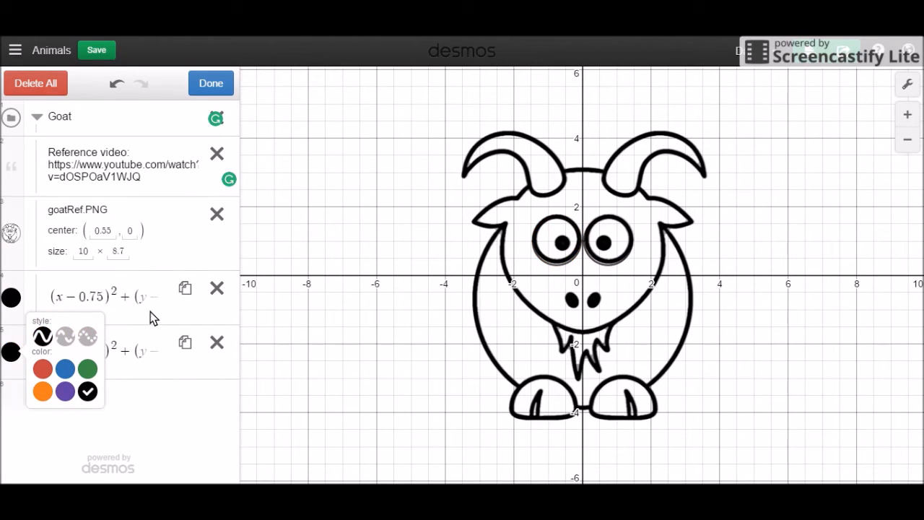
pyautogui.click(212, 91)
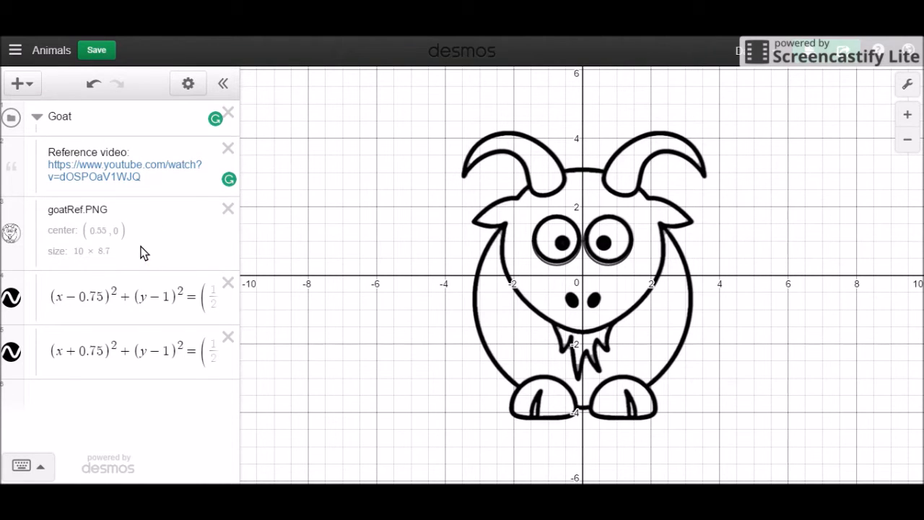
# - Lower the opacity of the goatRef.PNG image to the second-faintest level
pyautogui.click(10, 241)
pyautogui.click(10, 241)
pyautogui.click(188, 84)
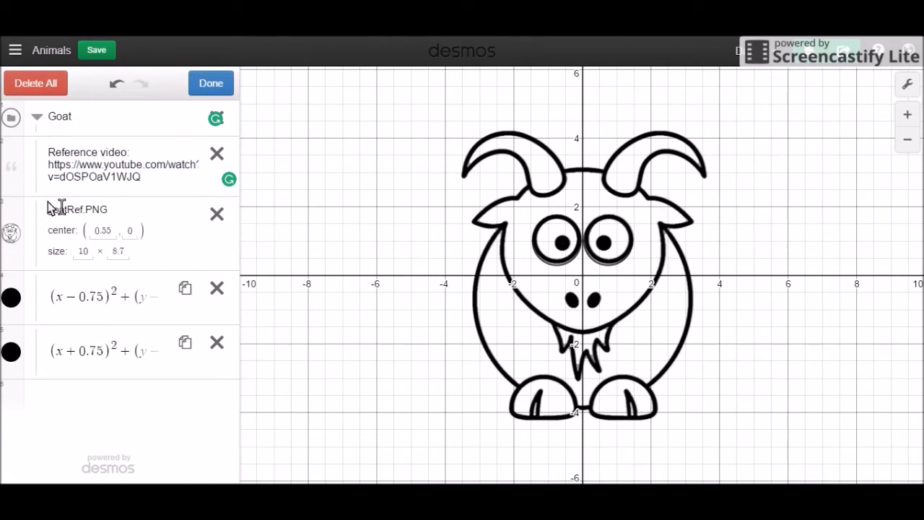
pyautogui.click(9, 233)
pyautogui.click(83, 246)
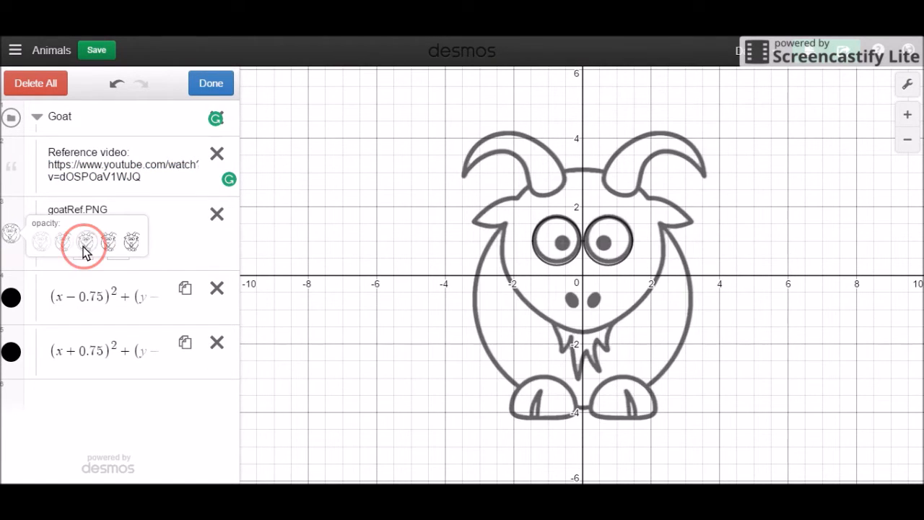
pyautogui.click(64, 245)
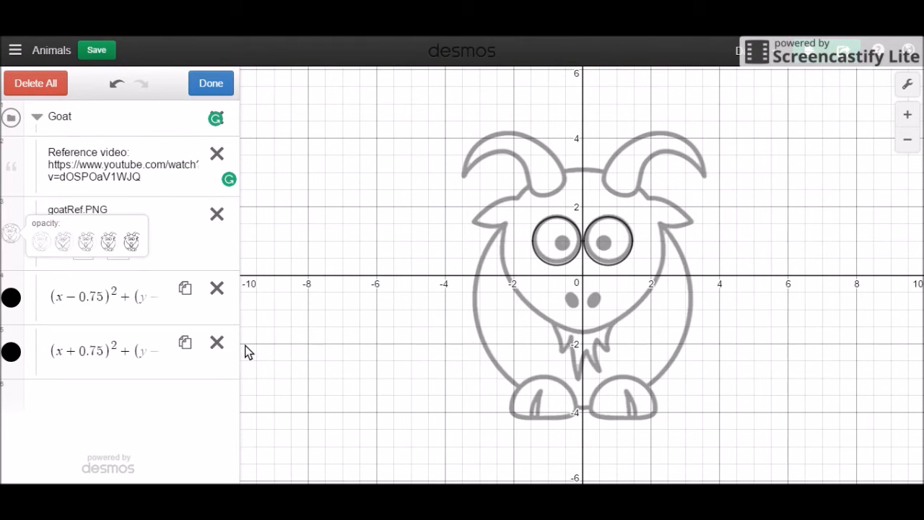
# - Add a new equation below the eye circles for a pupil: (x-0.25)^2+(y-1)^2=1
pyautogui.click(111, 370)
pyautogui.press('Return')
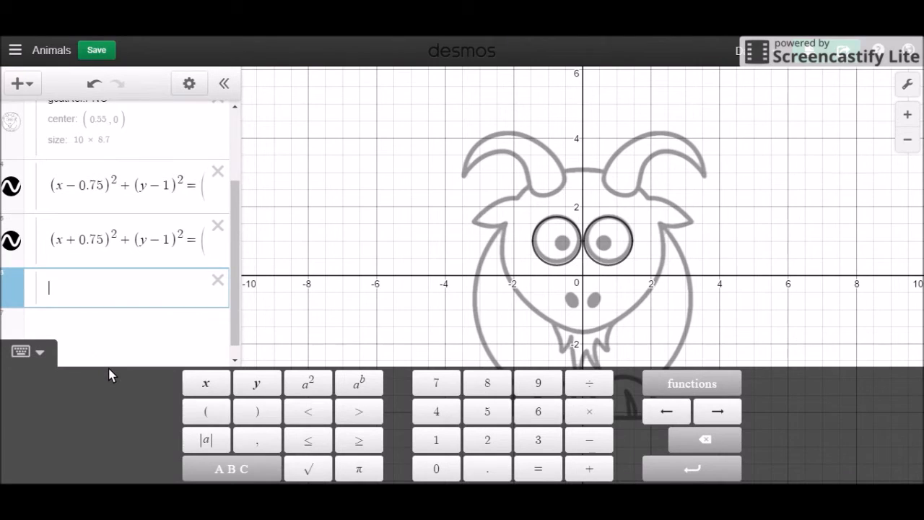
pyautogui.write('(')
pyautogui.write('x-0.25')
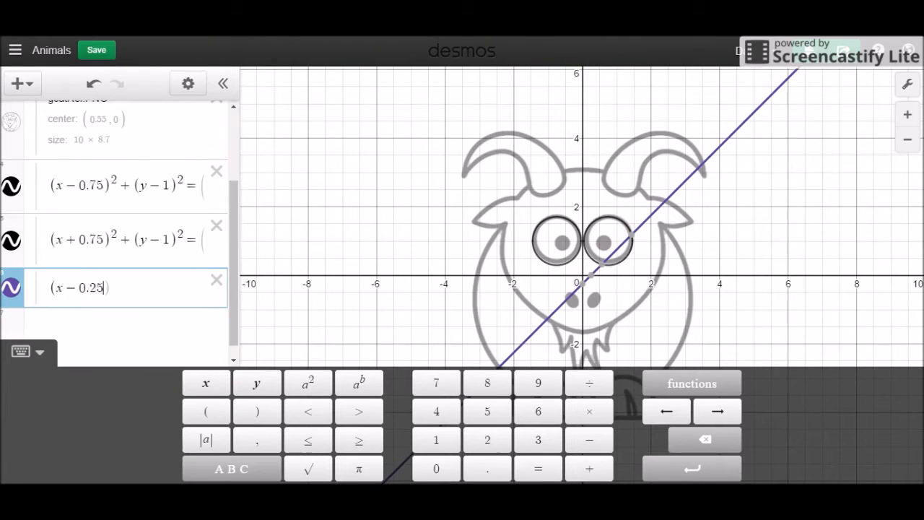
pyautogui.write(')^2')
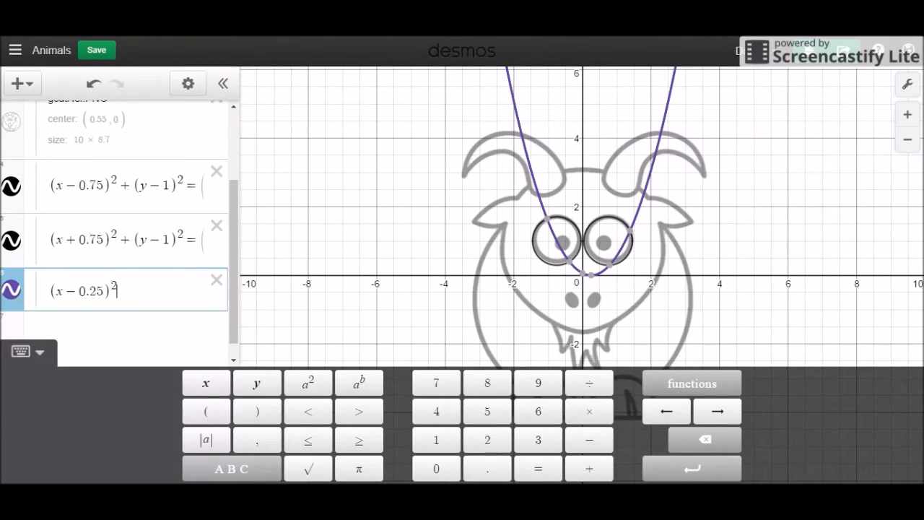
pyautogui.write('+')
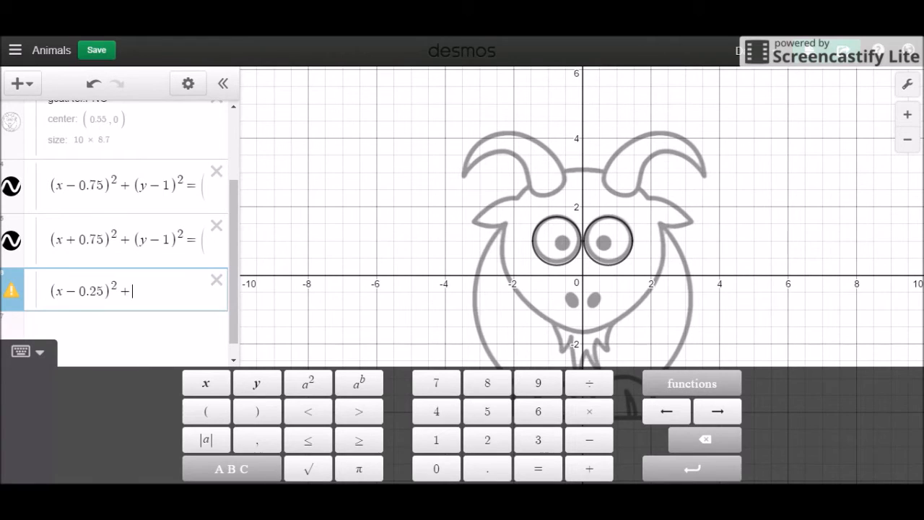
pyautogui.write('(y-1)^2=1')
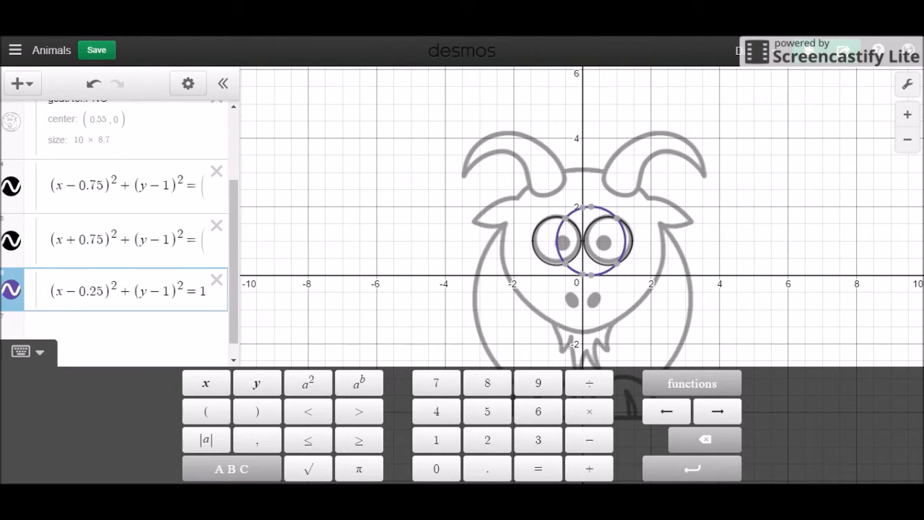
# - Replace the right side of the new pupil circle's equation with the fraction (1/4)
pyautogui.press('BackSpace')
pyautogui.write('(')
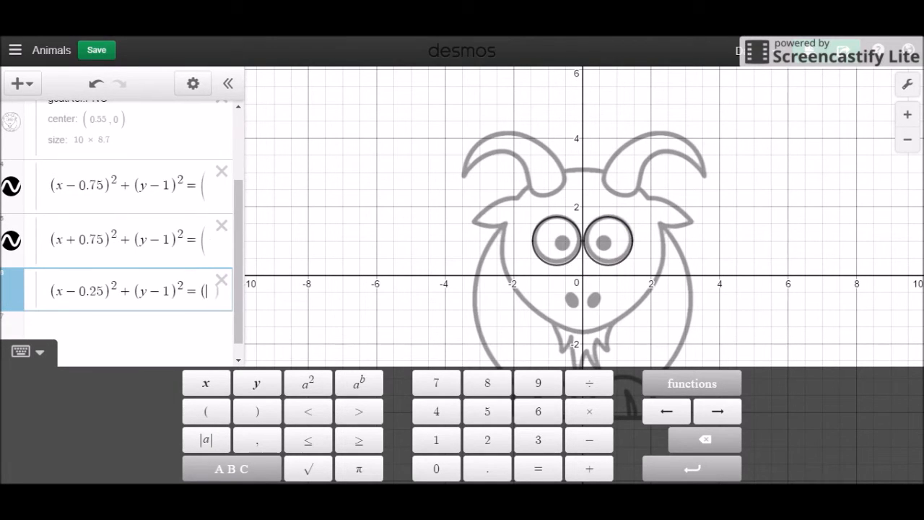
pyautogui.write('1/2')
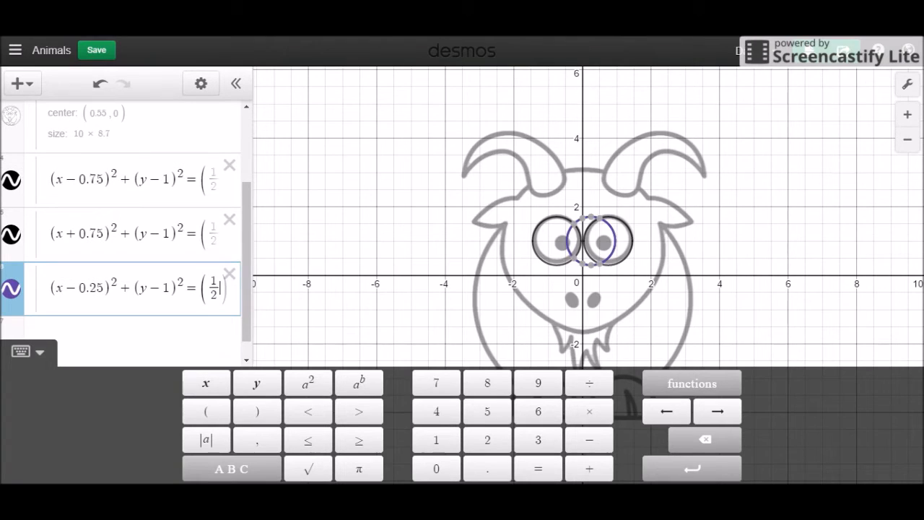
pyautogui.write(')')
pyautogui.press('Left')
pyautogui.press('Down')
pyautogui.write('=4')
pyautogui.press('BackSpace')
pyautogui.press('BackSpace')
pyautogui.press('BackSpace')
pyautogui.write('4')
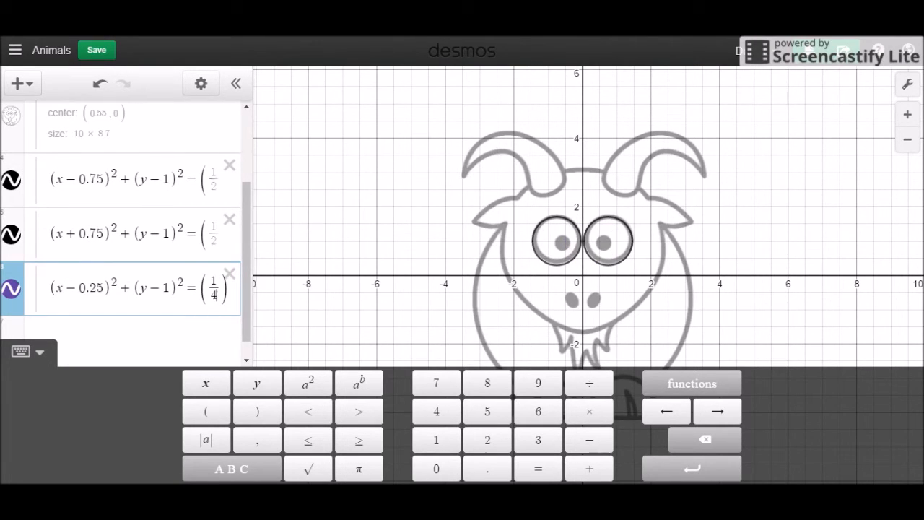
# - Shrink the pupil circle further, trying denominators 6, 8 and 16 and setting the right side to (1/32)
pyautogui.press('BackSpace')
pyautogui.write('6')
pyautogui.press('BackSpace')
pyautogui.write('8')
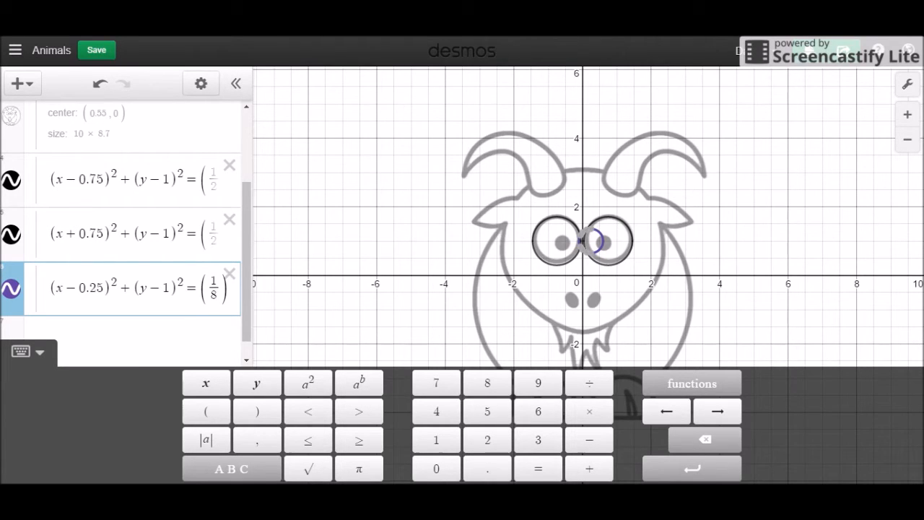
pyautogui.press('BackSpace')
pyautogui.write('16')
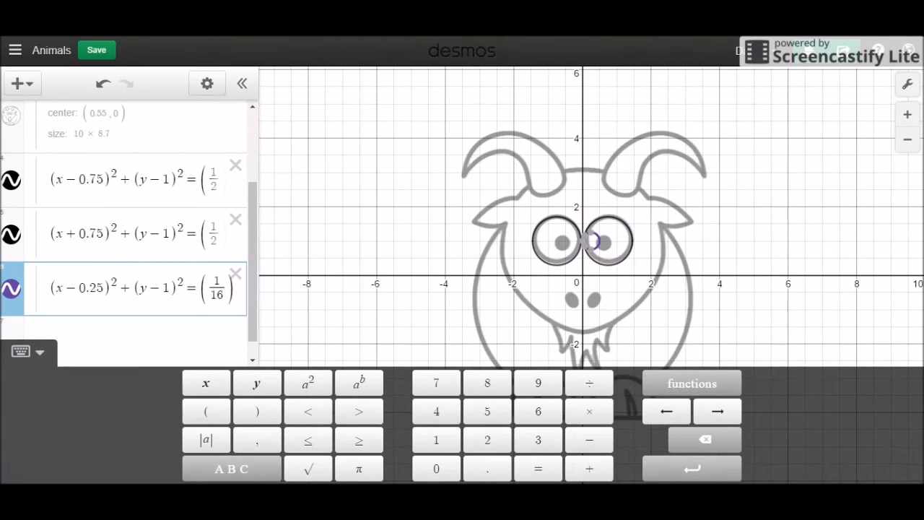
pyautogui.press('BackSpace')
pyautogui.press('BackSpace')
pyautogui.write('32')
# - Adjust the y offset in the pupil's equation, trying 0.5 and 0.75 and setting it to 0.875
pyautogui.click(94, 292)
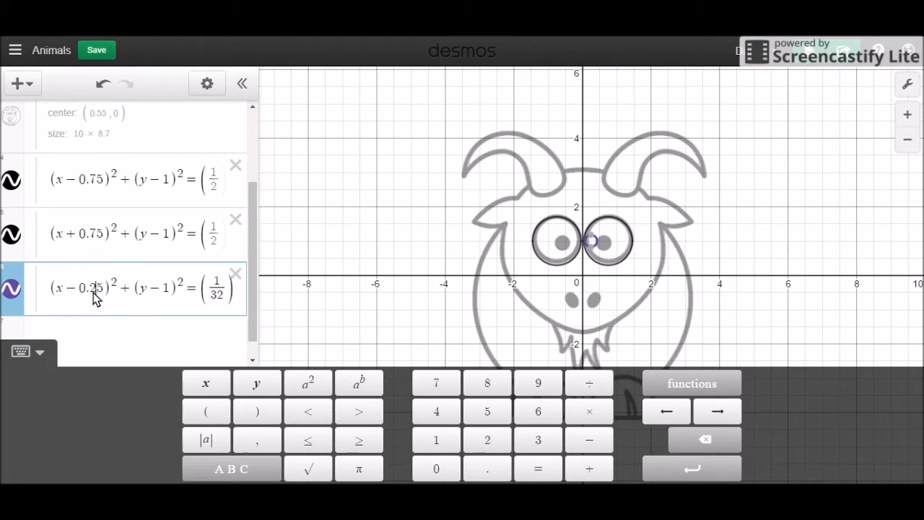
pyautogui.click(171, 283)
pyautogui.write('=')
pyautogui.press('BackSpace')
pyautogui.press('BackSpace')
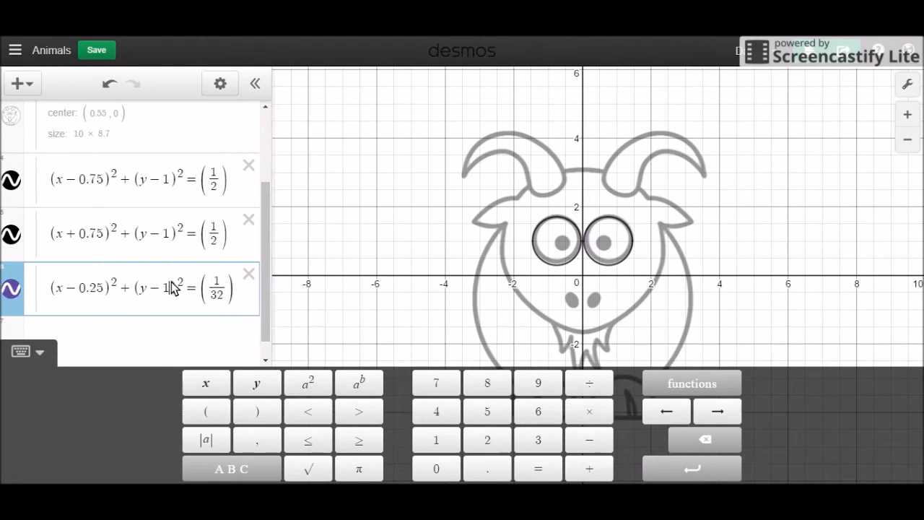
pyautogui.write('0.5')
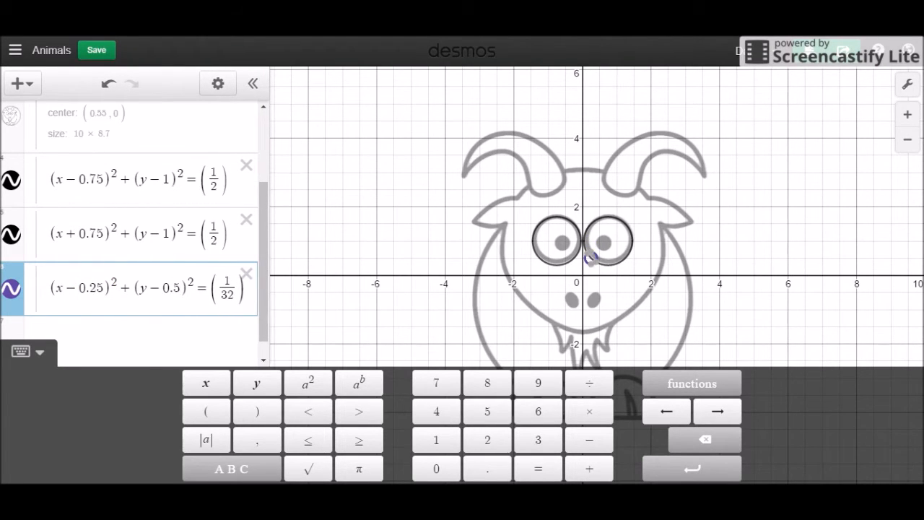
pyautogui.press('Left')
pyautogui.write('7')
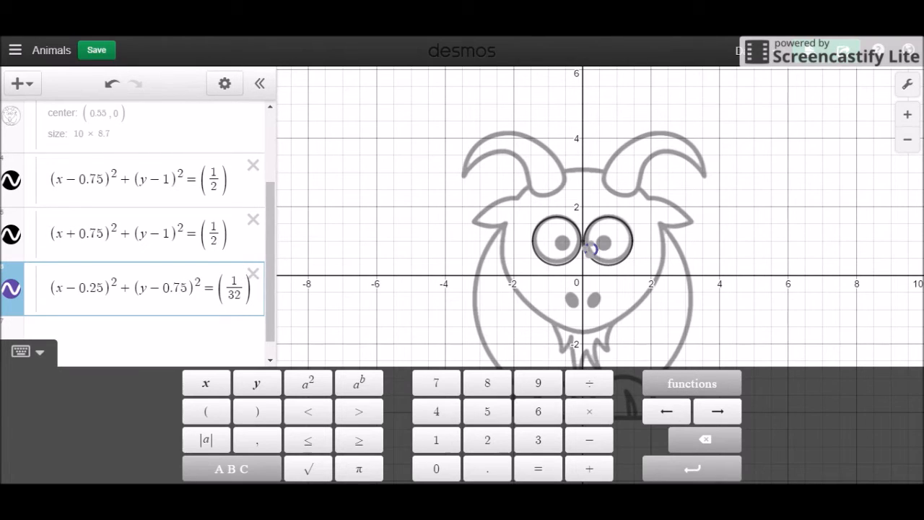
pyautogui.write('8')
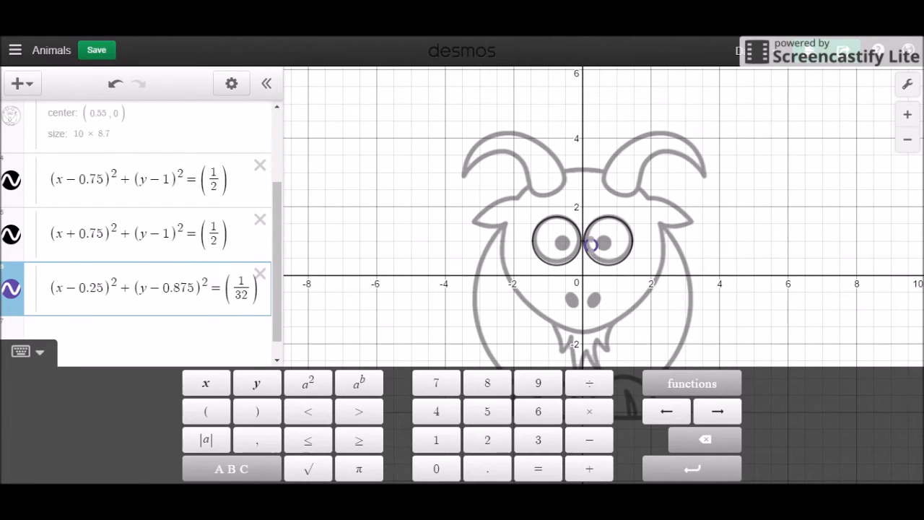
# - Set the x offset in the pupil's equation to 0.625
pyautogui.click(90, 287)
pyautogui.press('BackSpace')
pyautogui.write('62')
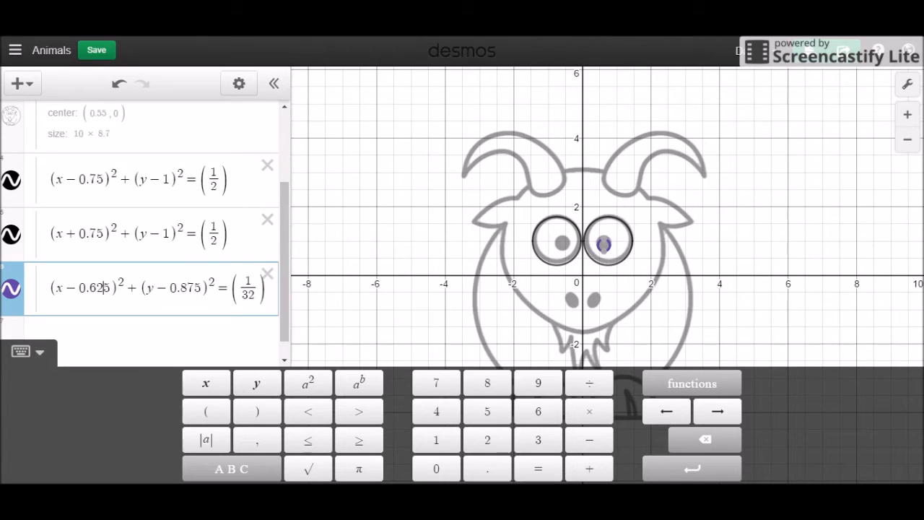
pyautogui.press('Right')
pyautogui.press('Right')
pyautogui.press('Right')
pyautogui.press('Right')
pyautogui.press('Right')
pyautogui.press('Right')
pyautogui.press('Right')
pyautogui.press('Right')
pyautogui.press('Right')
pyautogui.press('Right')
pyautogui.press('Right')
# - Duplicate the pupil's equation and change one of the two x terms to (x+0.625)^2 for the other pupil
pyautogui.click(239, 83)
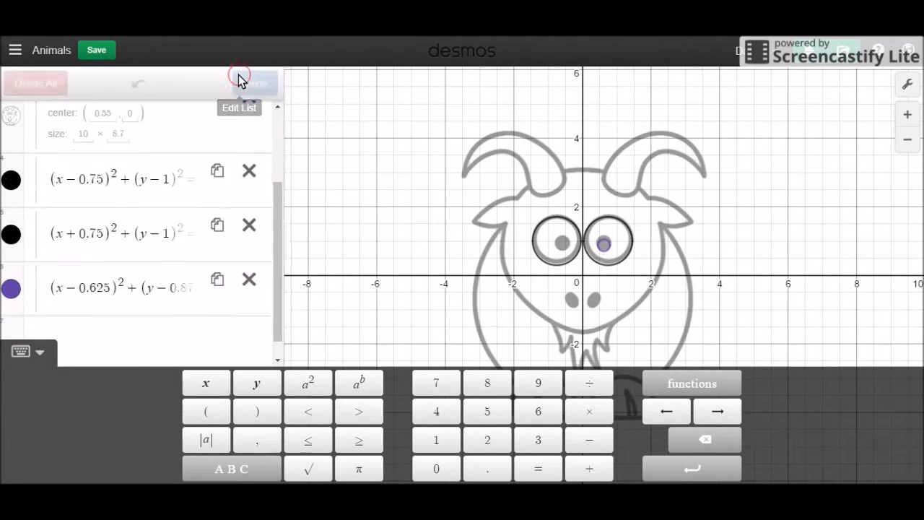
pyautogui.click(179, 377)
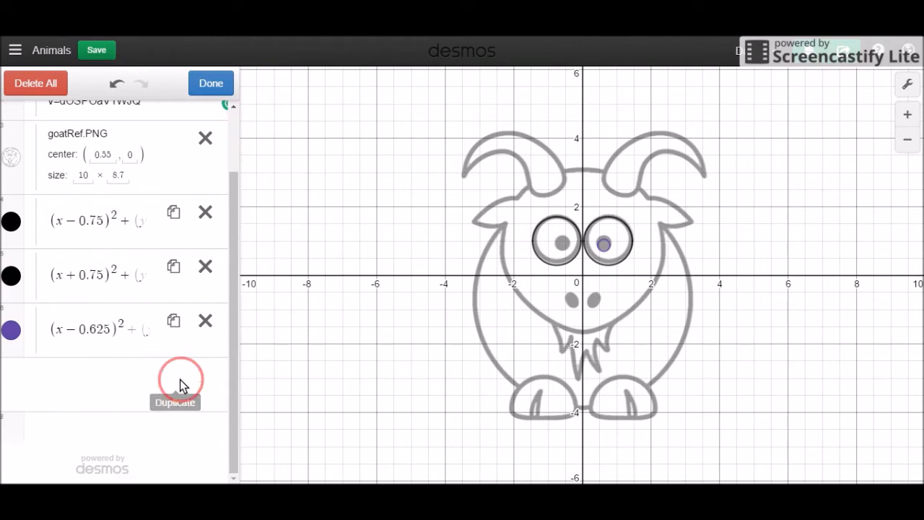
pyautogui.click(77, 332)
pyautogui.press('BackSpace')
pyautogui.write('+')
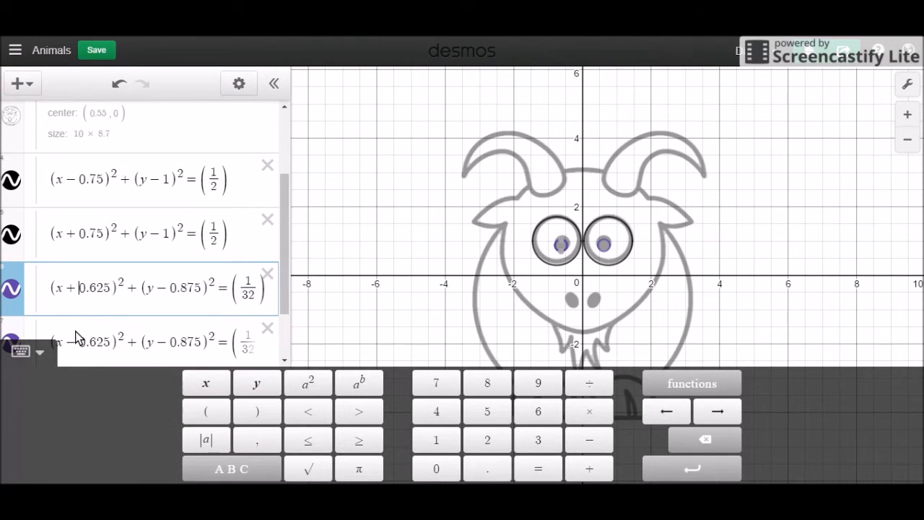
# - Set the color of both pupil circles to black
pyautogui.click(236, 81)
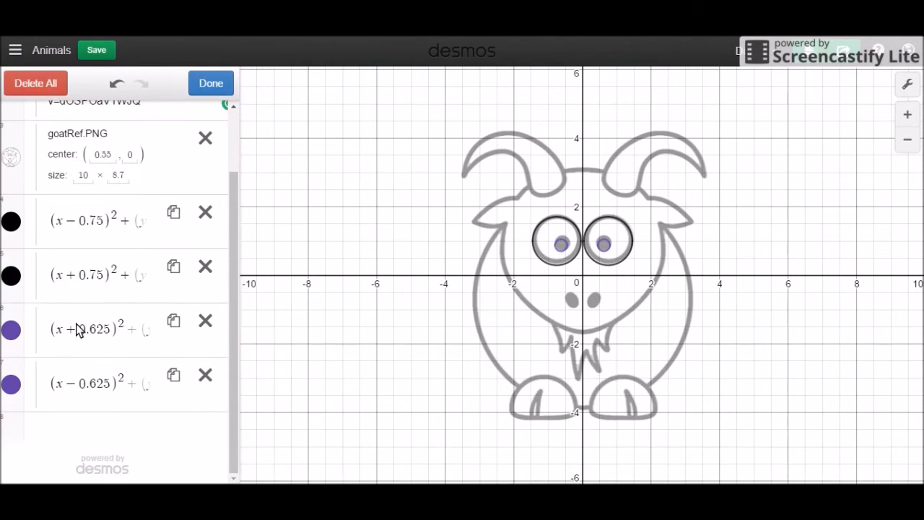
pyautogui.click(16, 341)
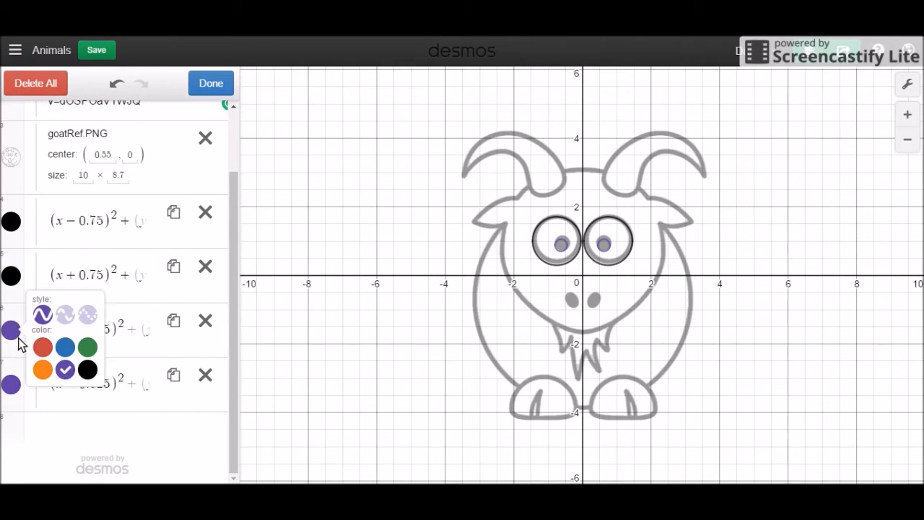
pyautogui.click(88, 369)
pyautogui.click(11, 384)
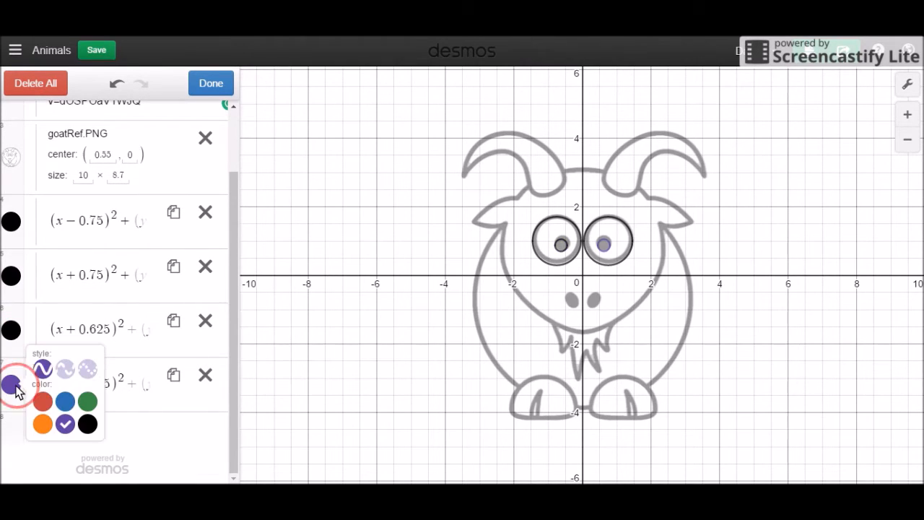
pyautogui.click(87, 425)
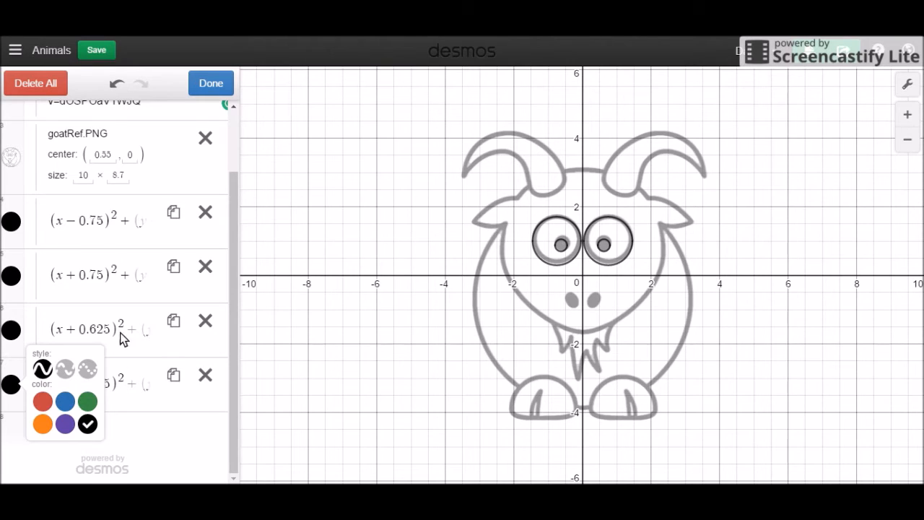
pyautogui.click(85, 255)
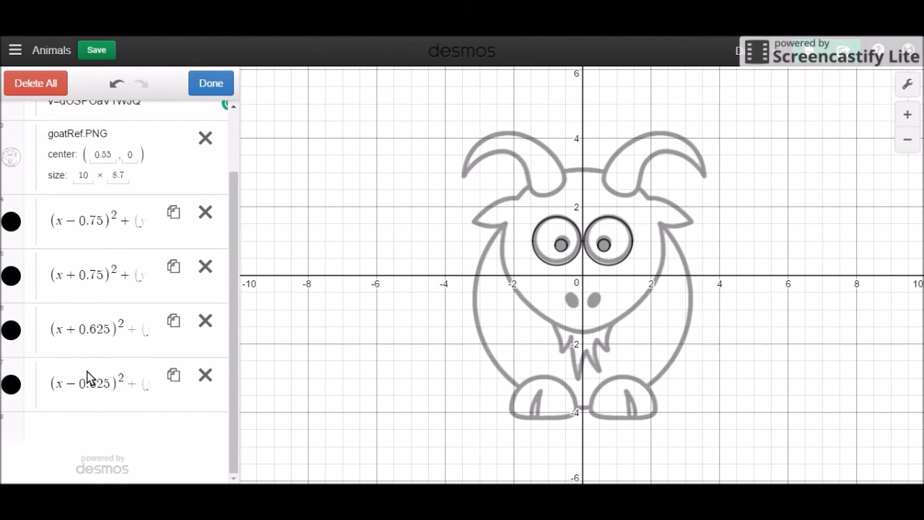
# - Shade the (x+0.625)^2 pupil by replacing the equals sign in its equation with ≤
pyautogui.click(76, 330)
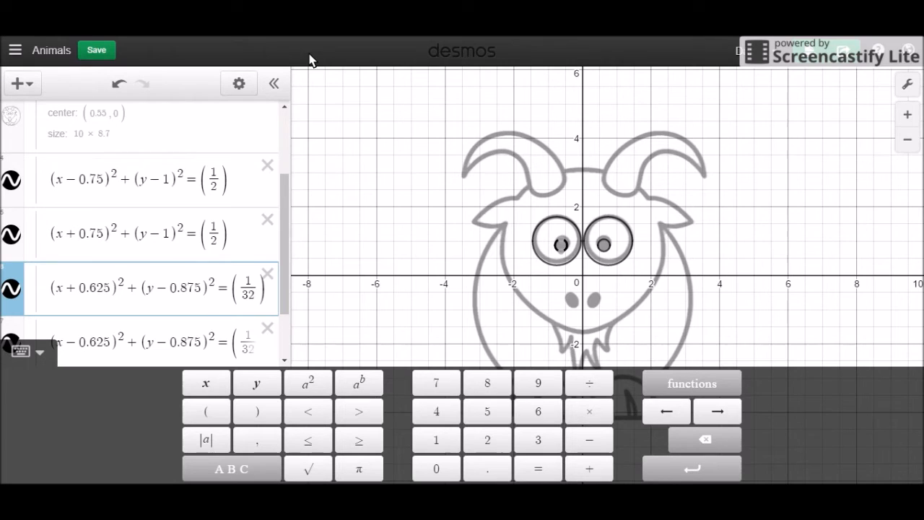
pyautogui.click(178, 286)
pyautogui.click(237, 288)
pyautogui.press('BackSpace')
pyautogui.write('<=')
pyautogui.moveTo(485, 202); pyautogui.dragTo(317, 226)
pyautogui.click(317, 226)
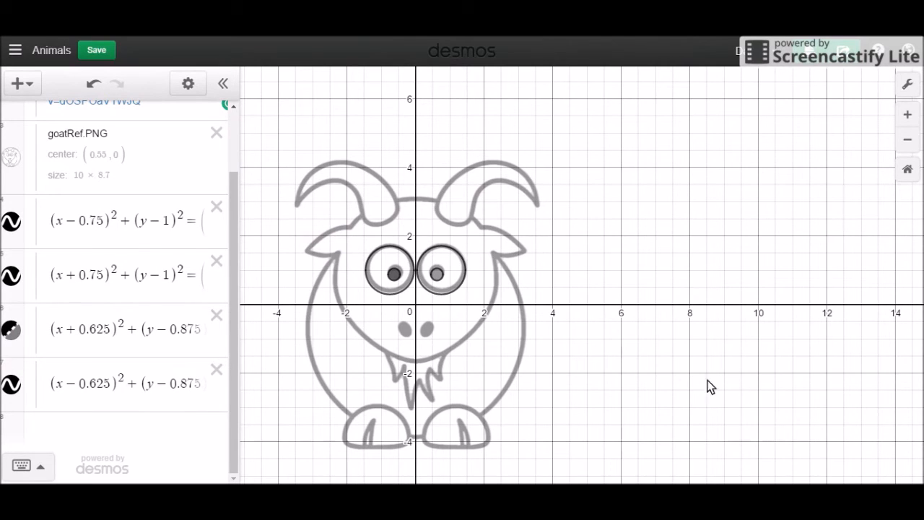
# - Shade the (x-0.625)^2 pupil as well by replacing its equals sign with ≤
pyautogui.moveTo(408, 315)
pyautogui.mouseDown()
pyautogui.moveTo(509, 247)
pyautogui.moveTo(500, 283)
pyautogui.mouseUp()
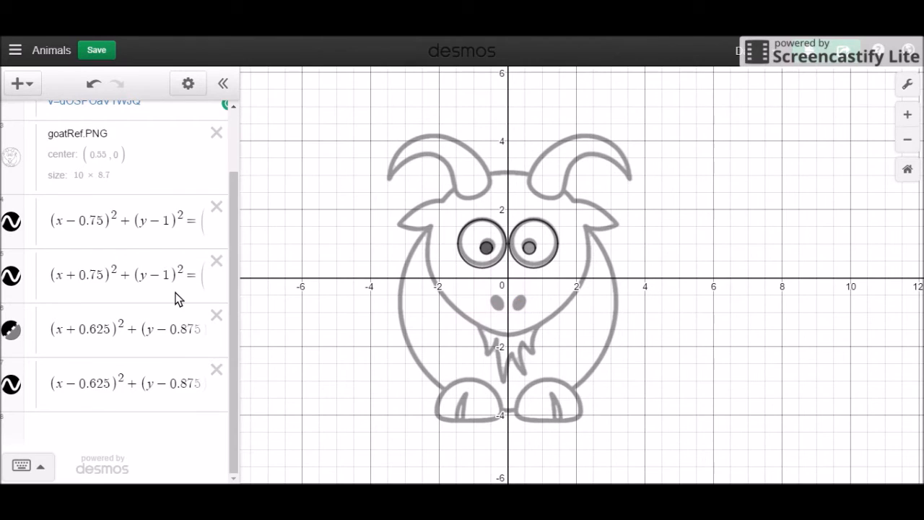
pyautogui.click(136, 378)
pyautogui.click(231, 292)
pyautogui.press('BackSpace')
pyautogui.write('<=')
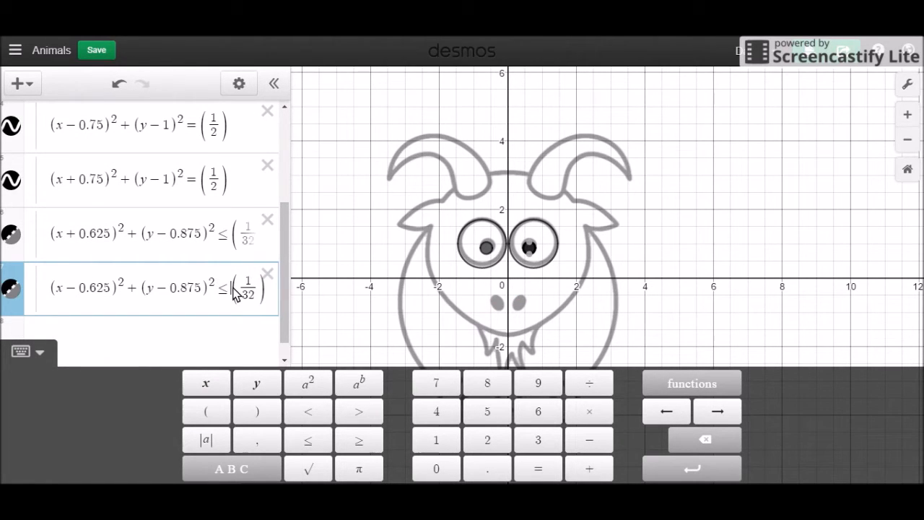
# - Try > and ≥ as the inequality sign for the (x-0.625)^2 pupil, and restore ≤
pyautogui.press('BackSpace')
pyautogui.write('>+')
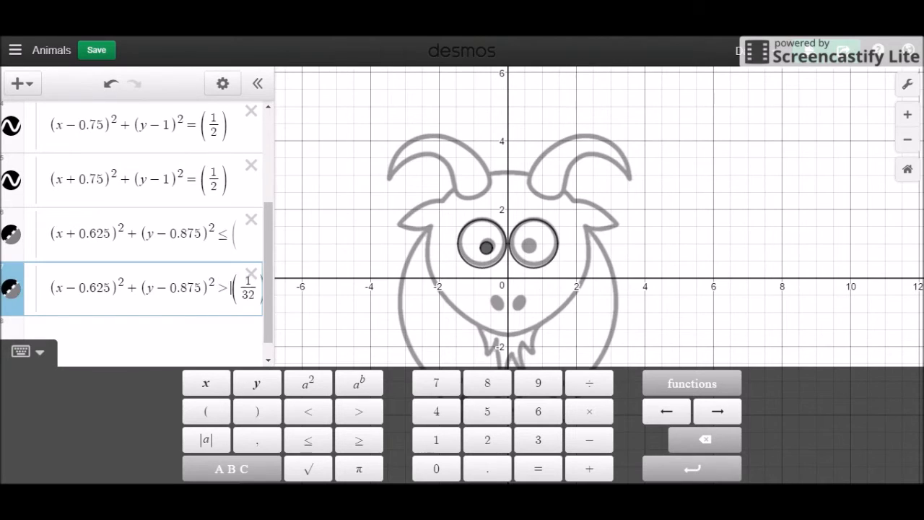
pyautogui.press('BackSpace')
pyautogui.write('=')
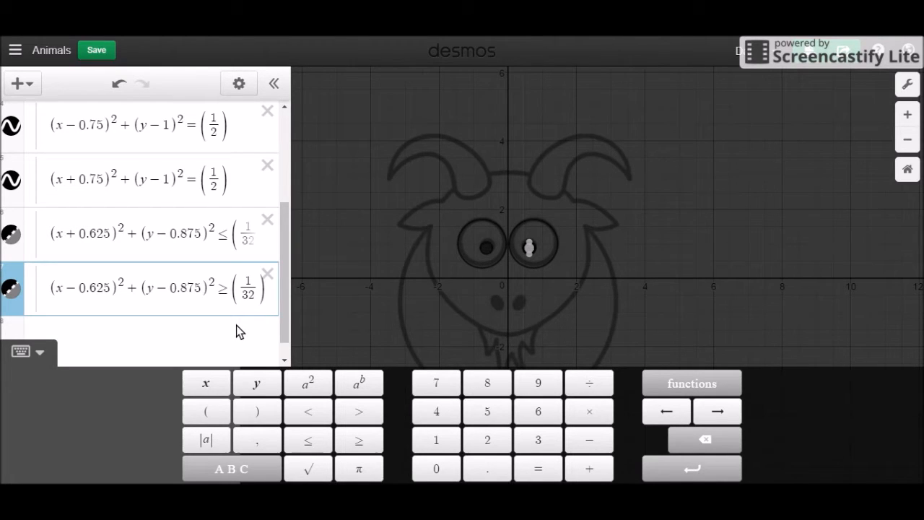
pyautogui.press('BackSpace')
pyautogui.write('<=')
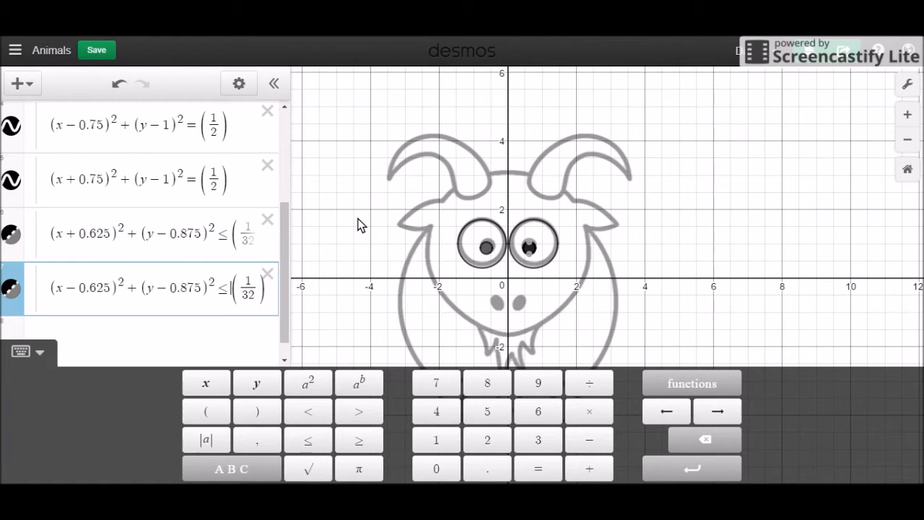
# - Hide the goatRef.PNG image to check the drawn eyes on their own, and show it again
pyautogui.moveTo(286, 283); pyautogui.dragTo(272, 160)
pyautogui.click(13, 226)
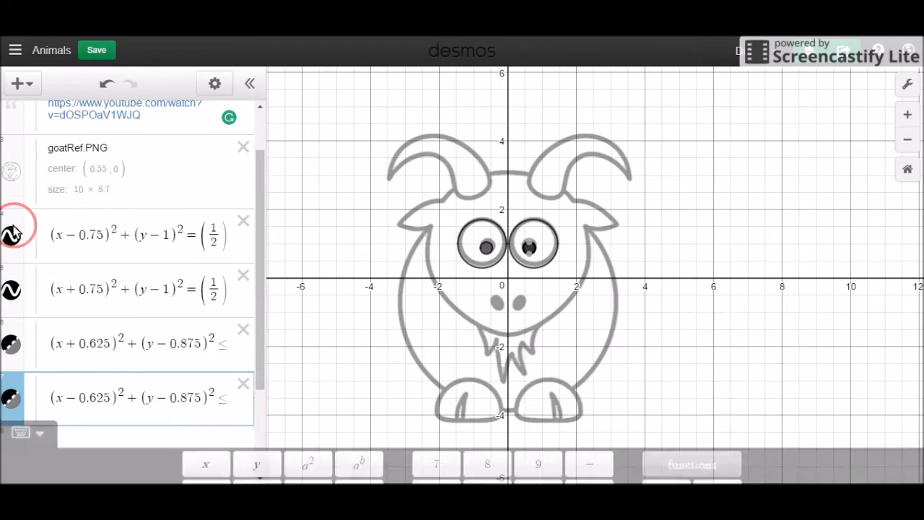
pyautogui.click(11, 177)
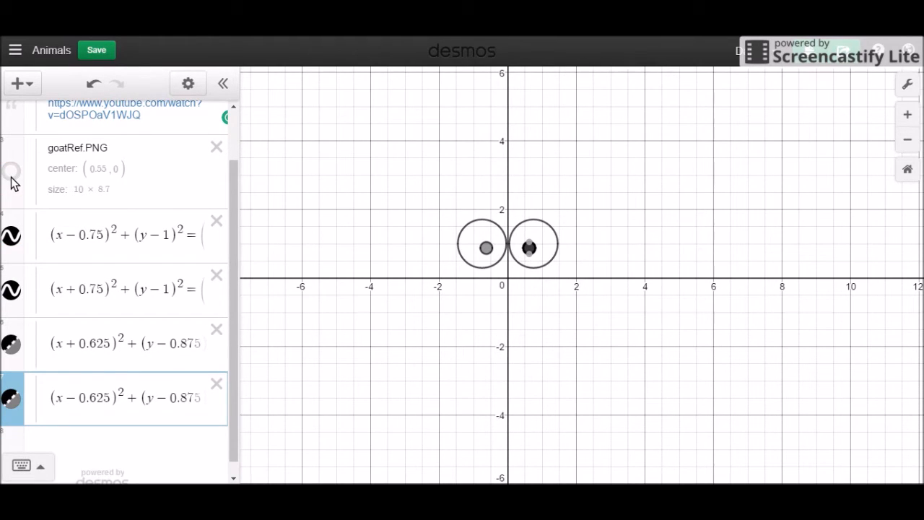
pyautogui.click(11, 173)
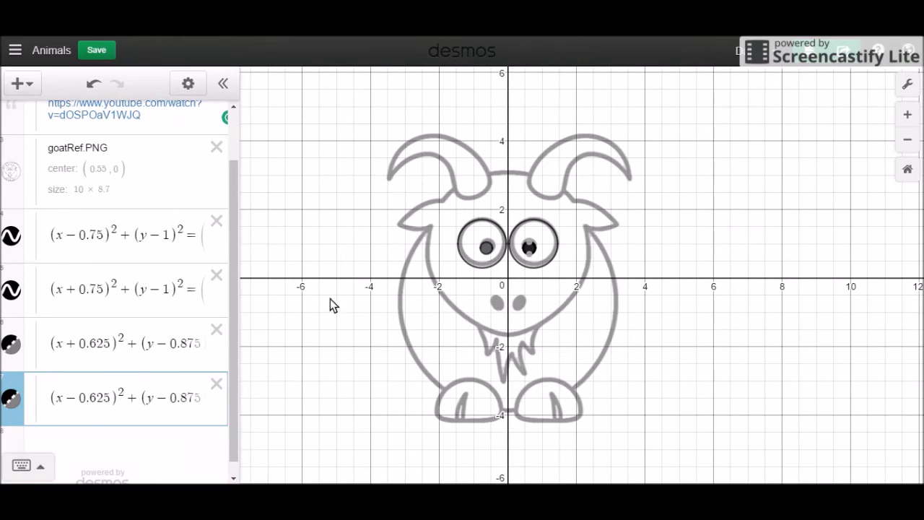
# - Add an empty expression line below the two pupil inequalities
pyautogui.press('Return')
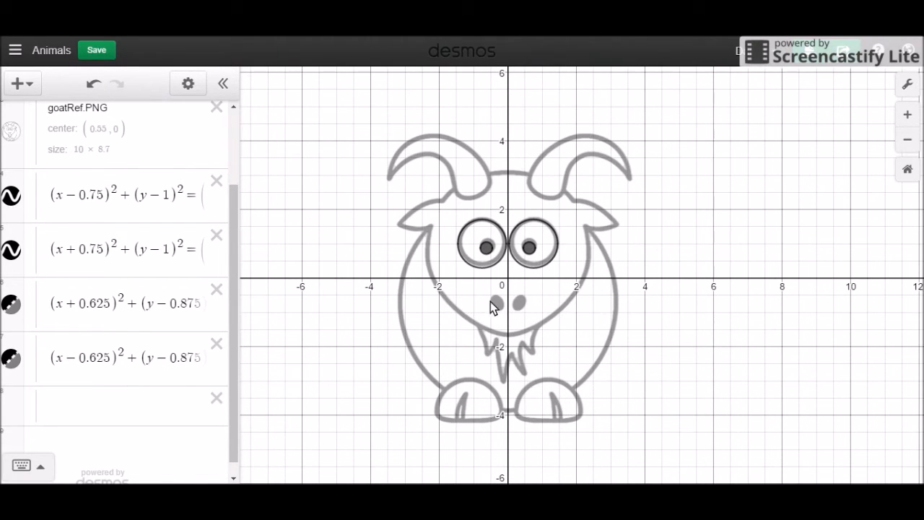
# - Enter (x)^2 on the empty expression line below the two pupil inequalities
pyautogui.click(121, 412)
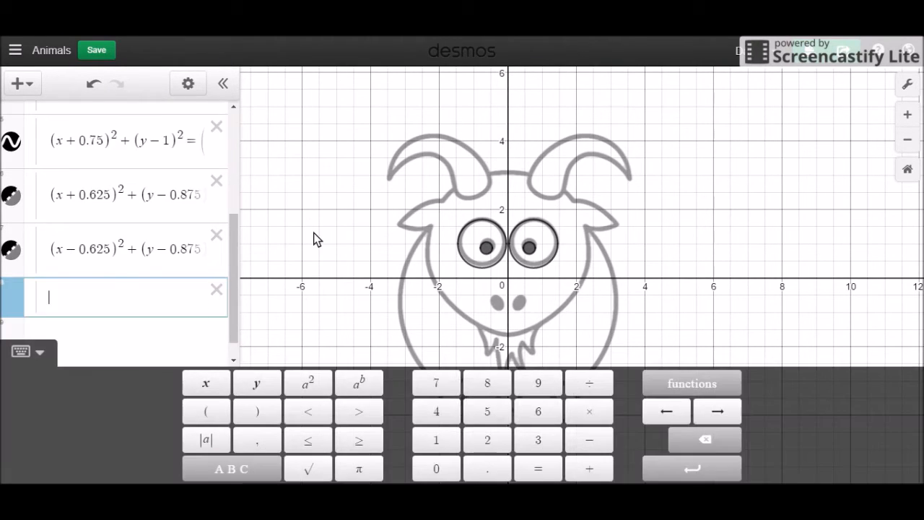
pyautogui.write('(x')
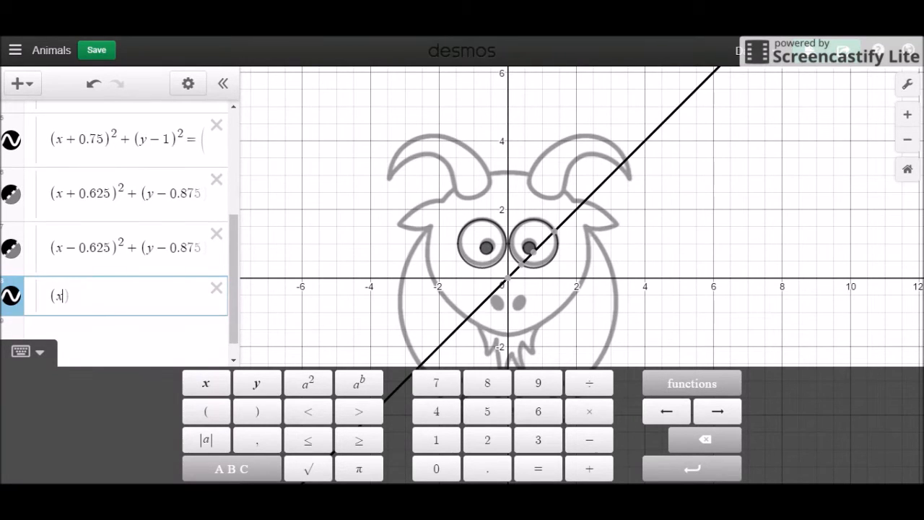
pyautogui.press('BackSpace')
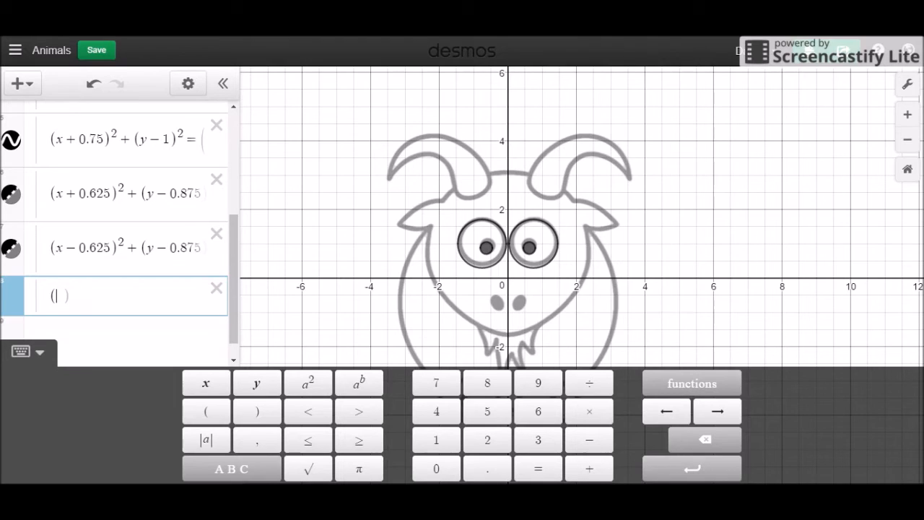
pyautogui.write('x')
pyautogui.press('BackSpace')
pyautogui.write('x')
pyautogui.press('Right')
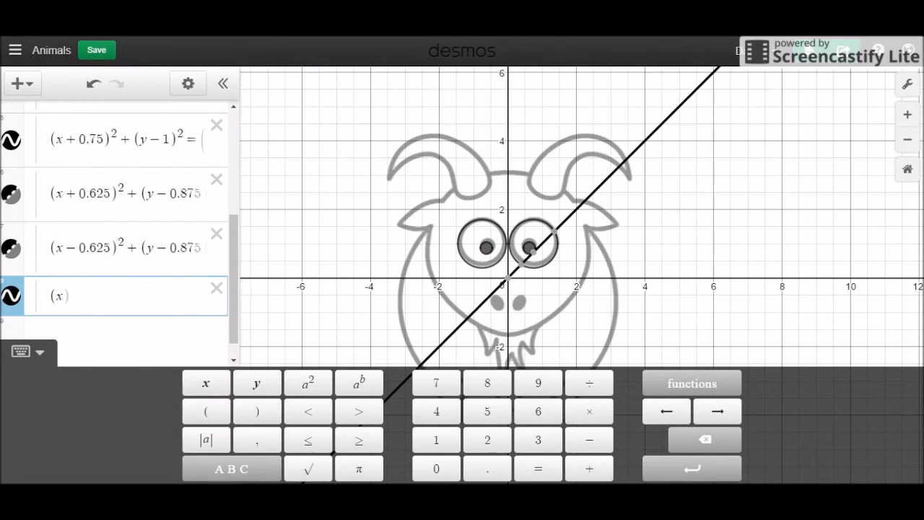
pyautogui.write('4')
pyautogui.press('BackSpace')
pyautogui.write('^2')
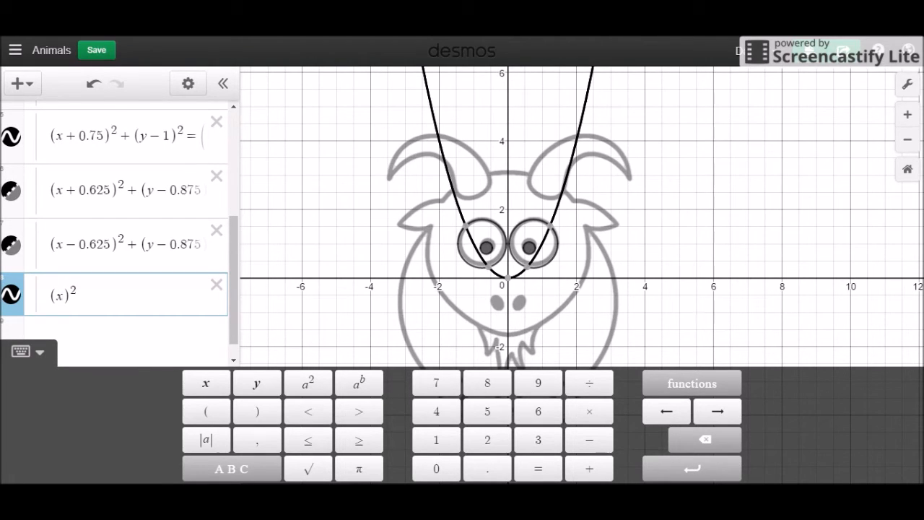
# - Try (x+1)^2 as a horizontal shift of the parabola, and change it to (x-1)^2
pyautogui.write('+1')
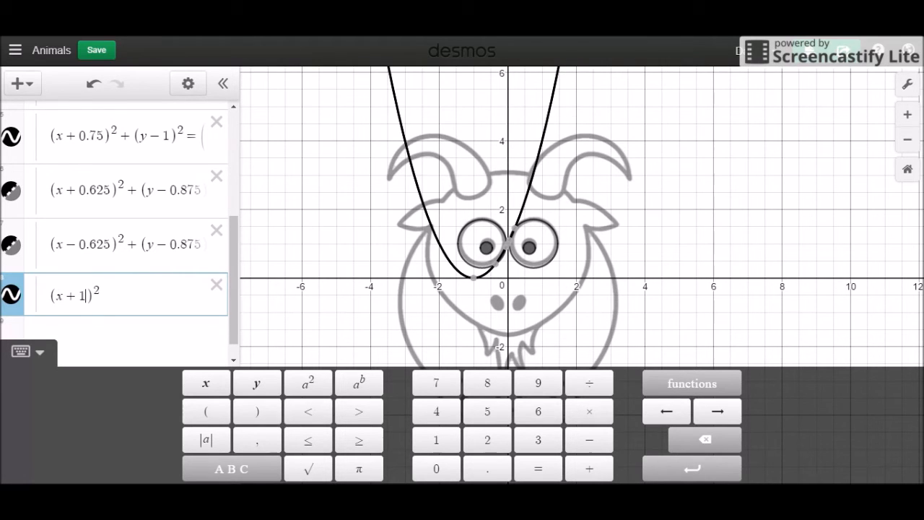
pyautogui.press('BackSpace')
pyautogui.press('BackSpace')
pyautogui.write('-1')
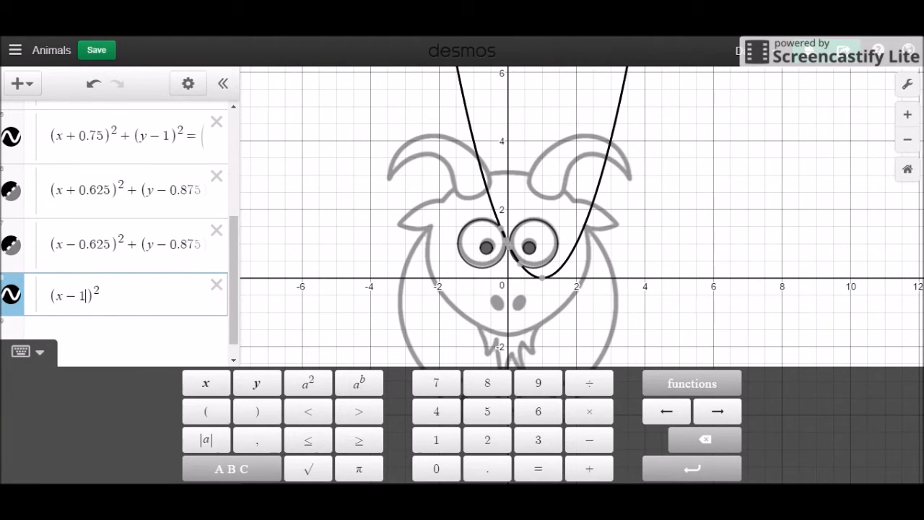
# - Replace the 1 in the squared term with the parameter a and add a slider for it
pyautogui.press('BackSpace')
pyautogui.write('a')
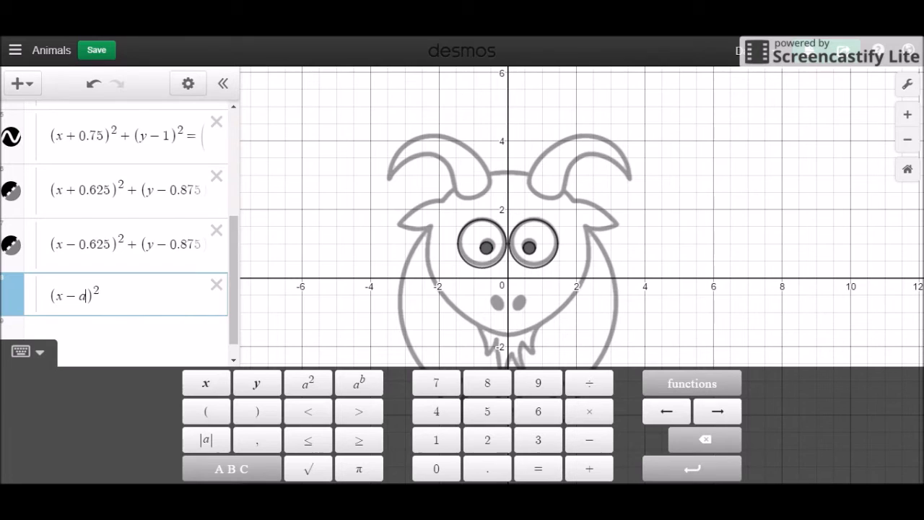
pyautogui.click(105, 321)
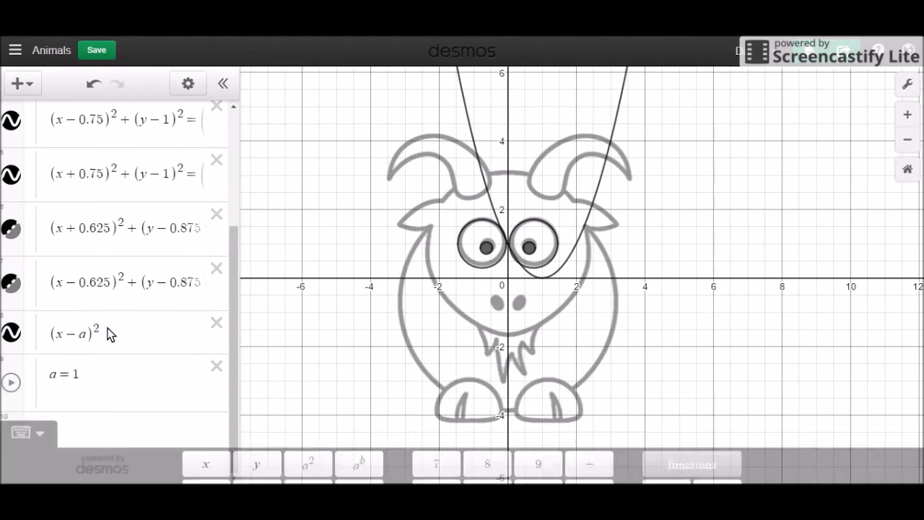
# - Rename the parameter a to h in both the squared expression and its slider
pyautogui.click(113, 336)
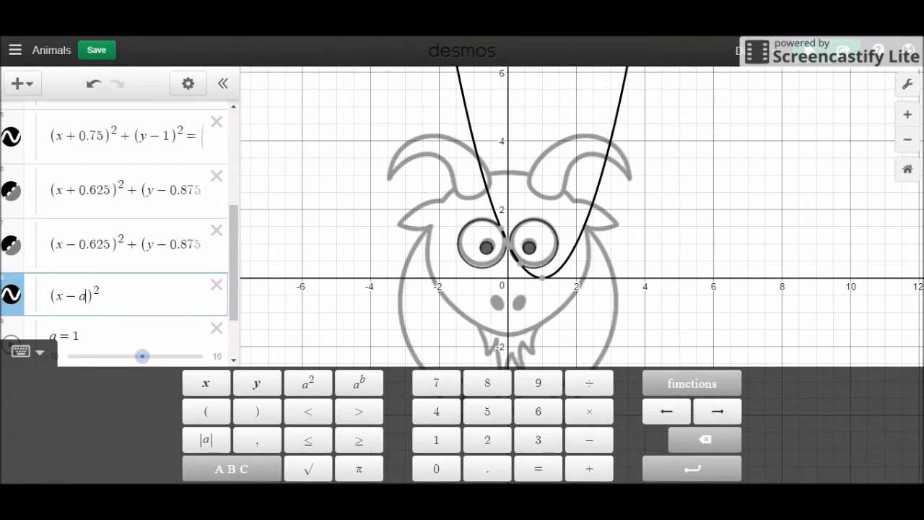
pyautogui.press('BackSpace')
pyautogui.write('h')
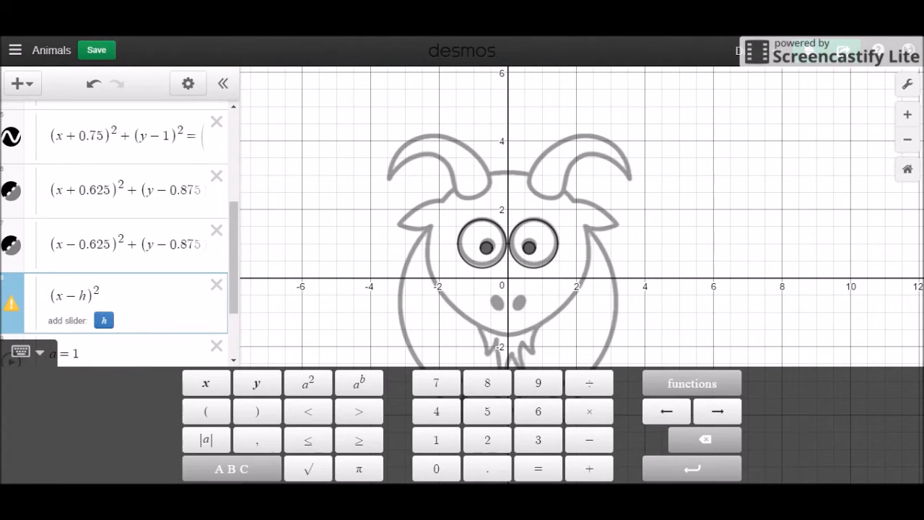
pyautogui.click(76, 352)
pyautogui.press('Left')
pyautogui.press('Left')
pyautogui.press('BackSpace')
pyautogui.write('h')
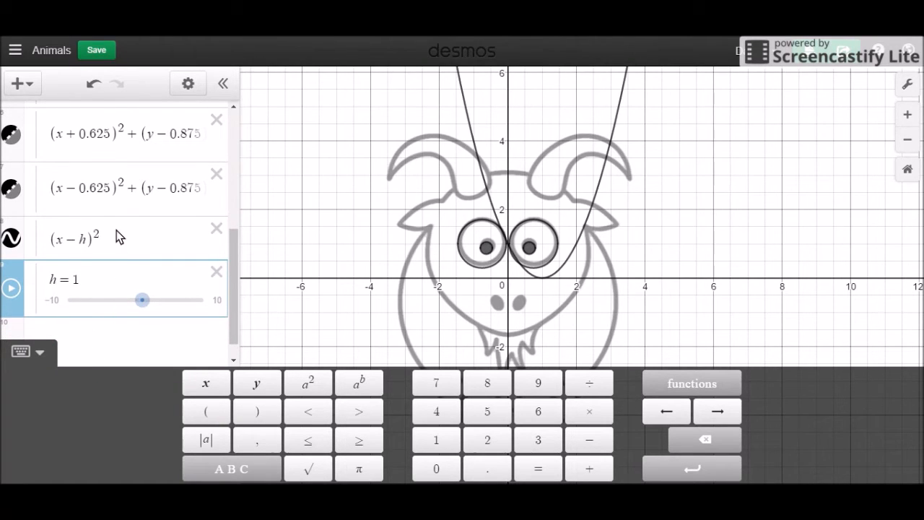
# - Extend the expression to the ellipse equation (x-h)^2+(x-h)(y-k)+(y-k)^2=1 and add a slider for k
pyautogui.click(119, 238)
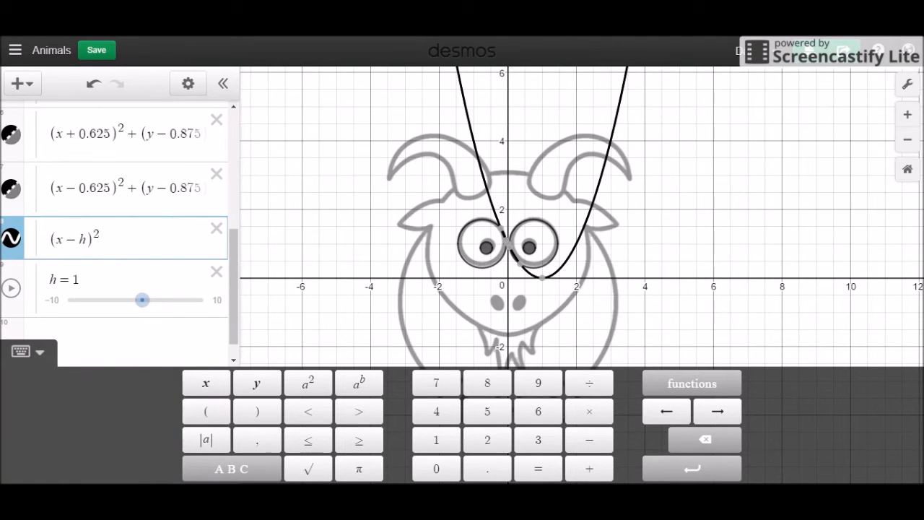
pyautogui.write('=')
pyautogui.press('BackSpace')
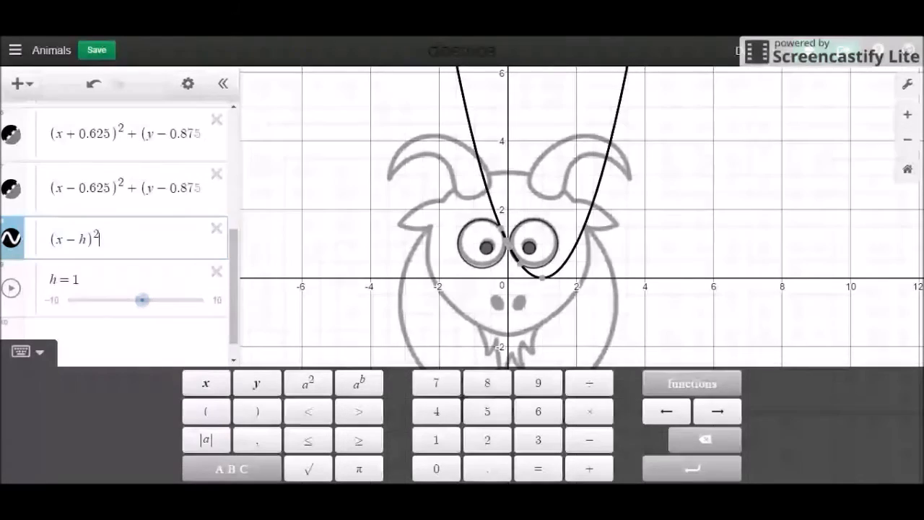
pyautogui.write('+(x-h')
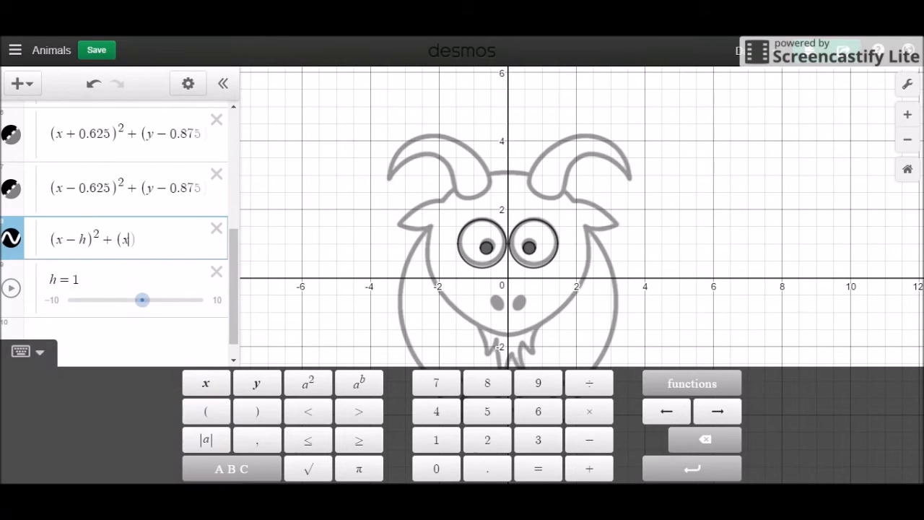
pyautogui.write(')(y-k)')
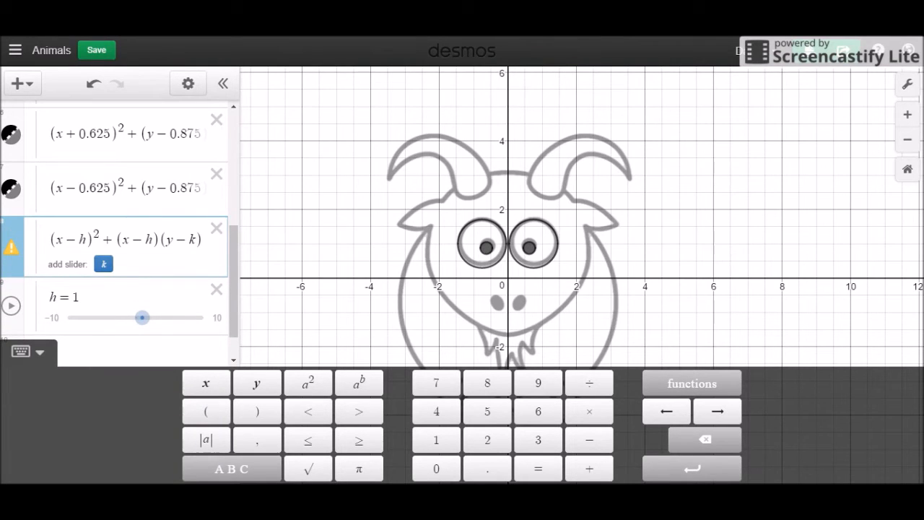
pyautogui.write('+(')
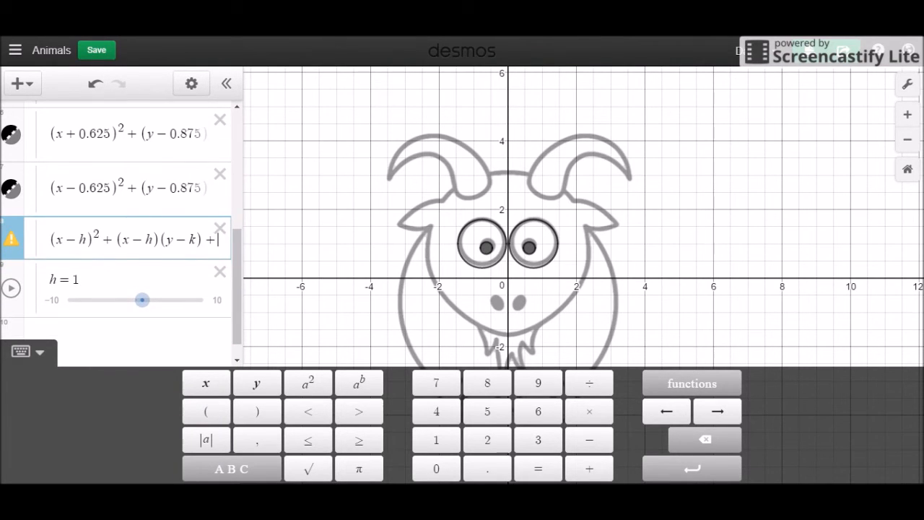
pyautogui.write('y-k)')
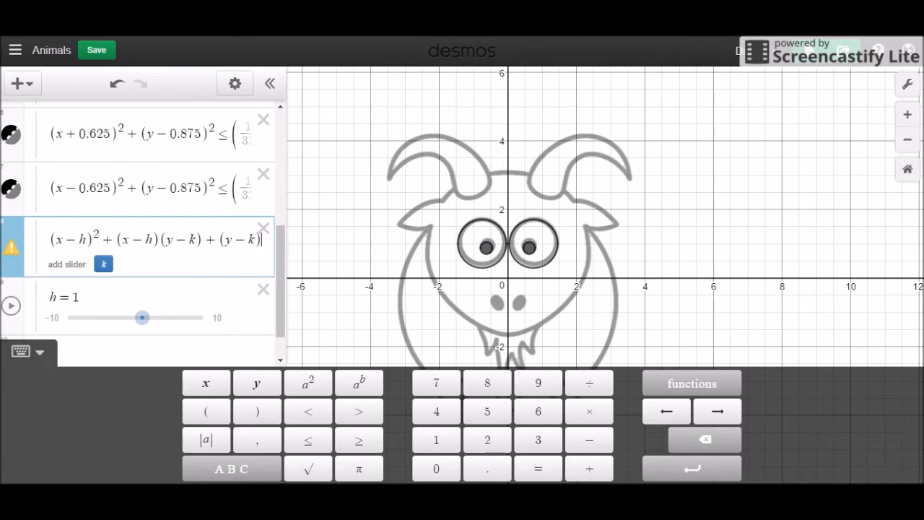
pyautogui.write('^2')
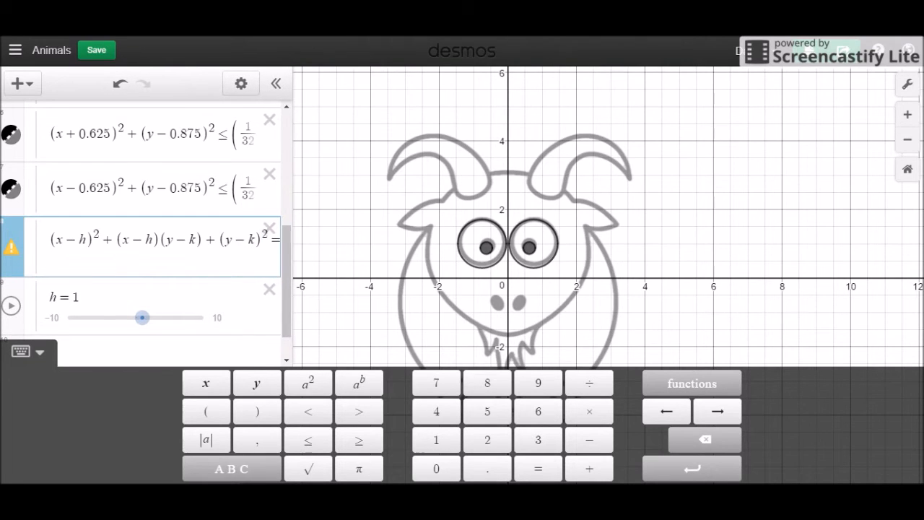
pyautogui.write('=1')
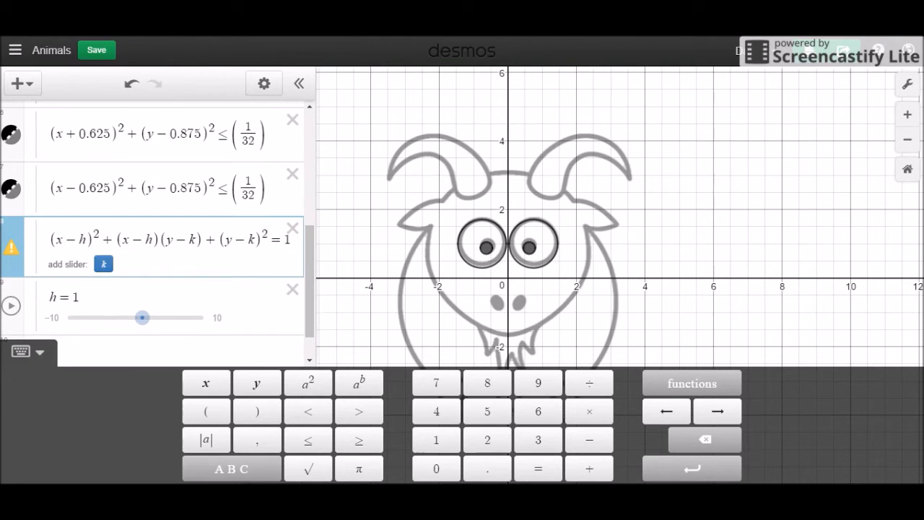
pyautogui.click(103, 264)
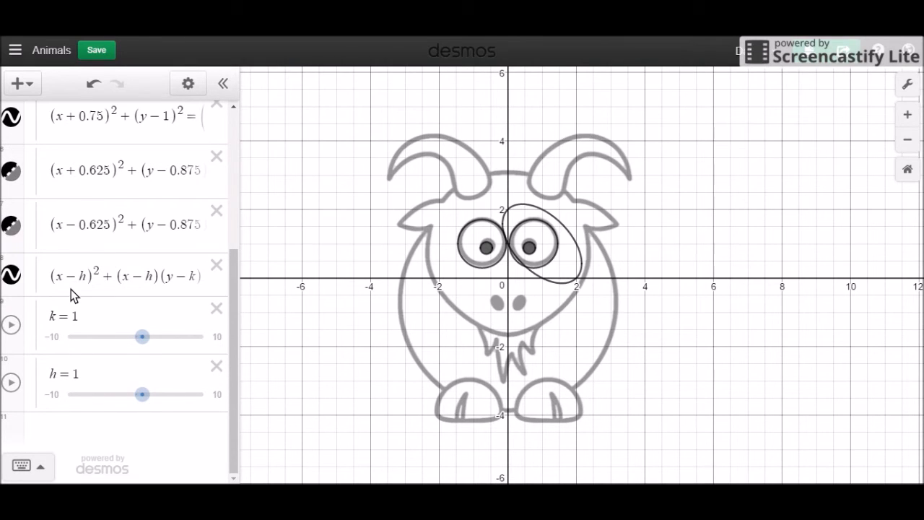
# - Flip the ellipse's tilt by subtracting the (x-h)(y-k) term, and lower the ellipse by setting k to -0.5
pyautogui.click(115, 278)
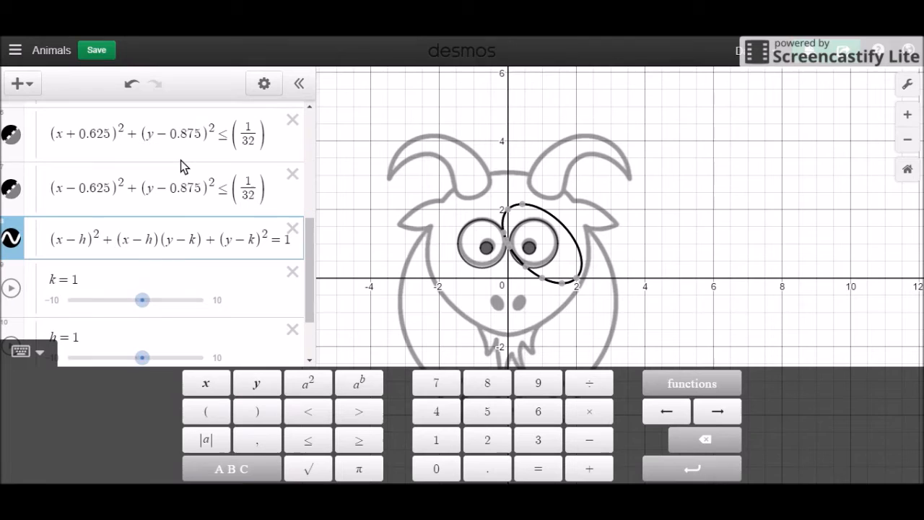
pyautogui.press('BackSpace')
pyautogui.write('-')
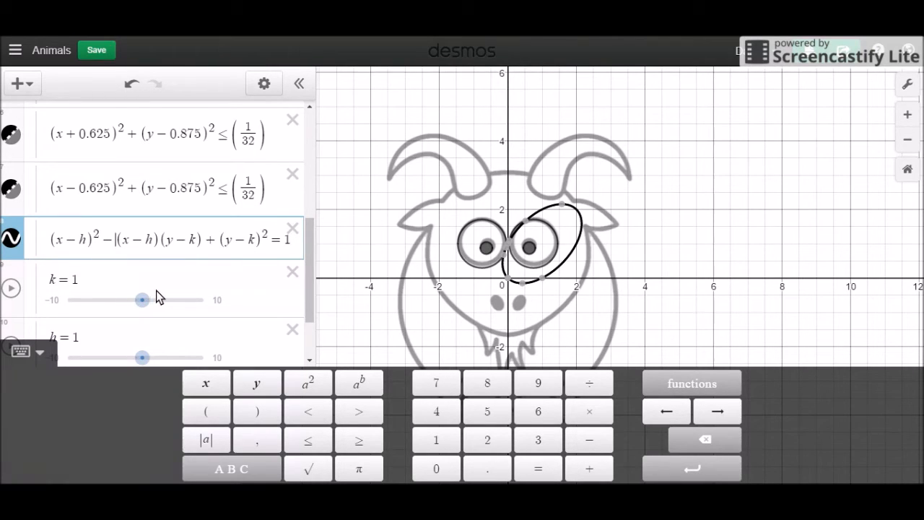
pyautogui.moveTo(147, 305); pyautogui.dragTo(132, 300)
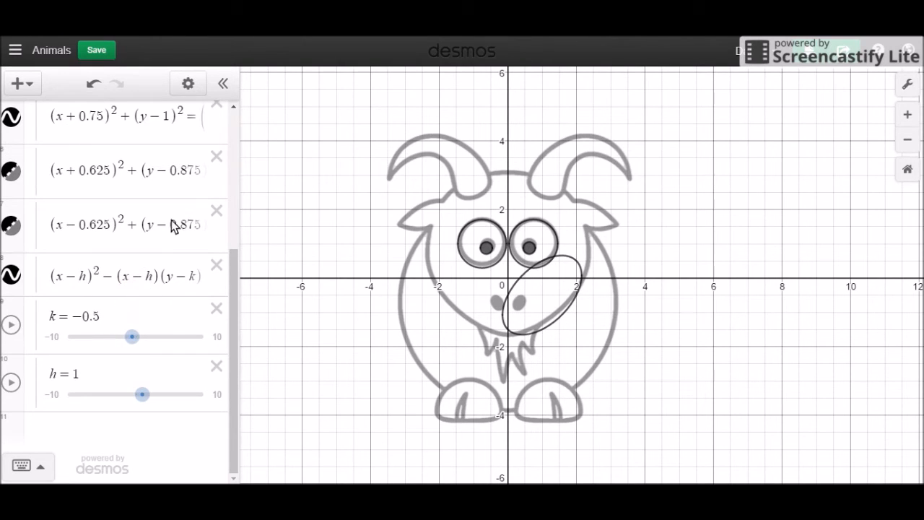
# - Shrink the ellipse by squaring a fraction as the equation's constant, trying denominators 2, 4 and 6 before settling on (1/5)^2
pyautogui.click(164, 262)
pyautogui.click(292, 242)
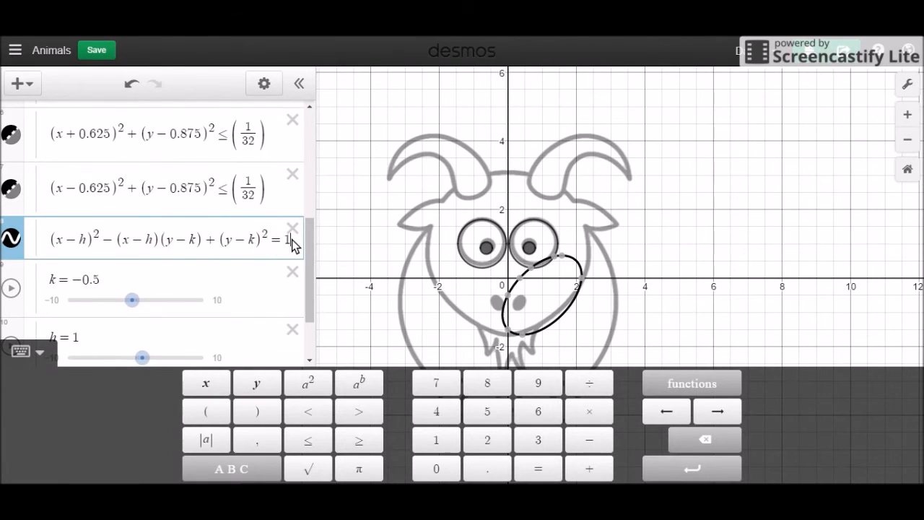
pyautogui.write('(y-k')
pyautogui.write(')^2=(1')
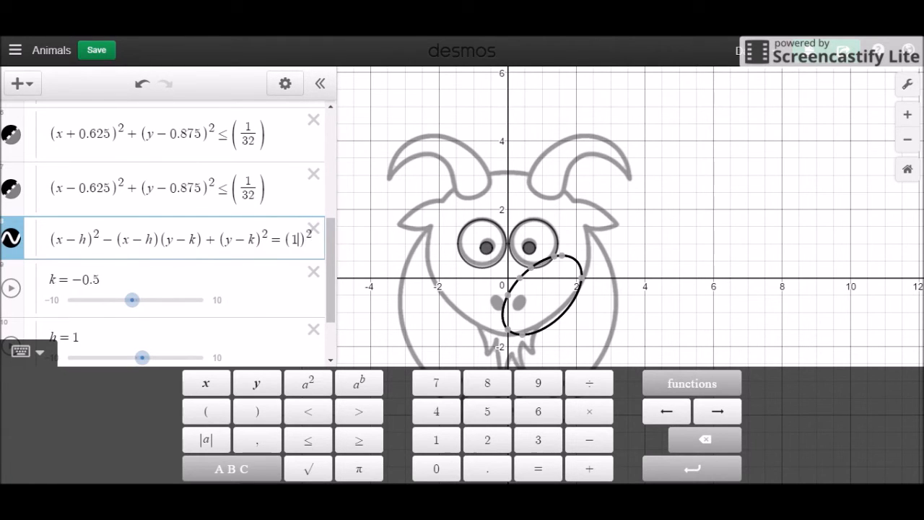
pyautogui.write('/2')
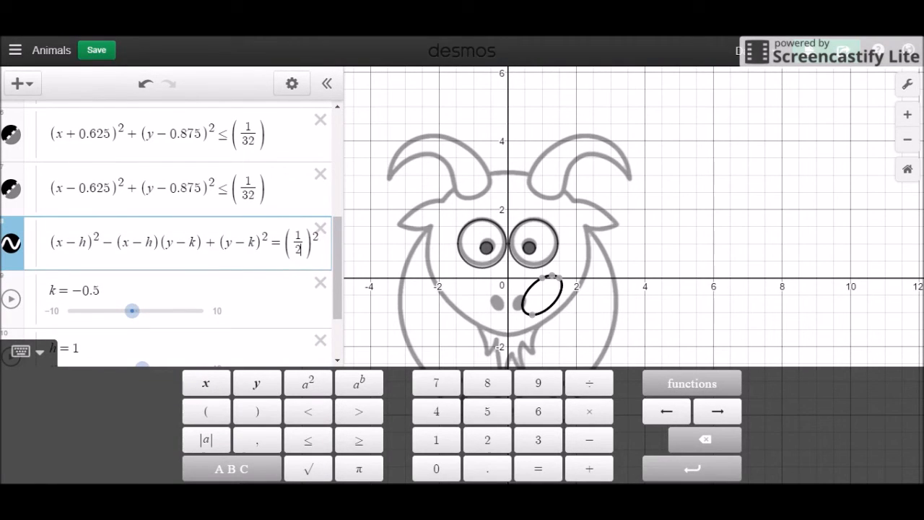
pyautogui.press('BackSpace')
pyautogui.write('4')
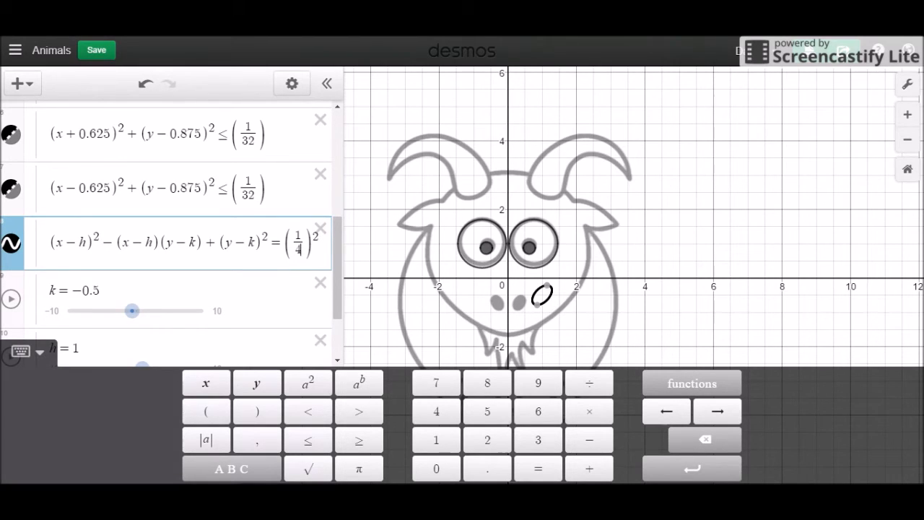
pyautogui.press('BackSpace')
pyautogui.write('6')
pyautogui.press('BackSpace')
pyautogui.write('5')
# - Position the ellipse over the goat's right nostril by setting h to 0.4 and k to -0.7
pyautogui.moveTo(336, 252); pyautogui.dragTo(338, 274)
pyautogui.moveTo(142, 318); pyautogui.dragTo(142, 318)
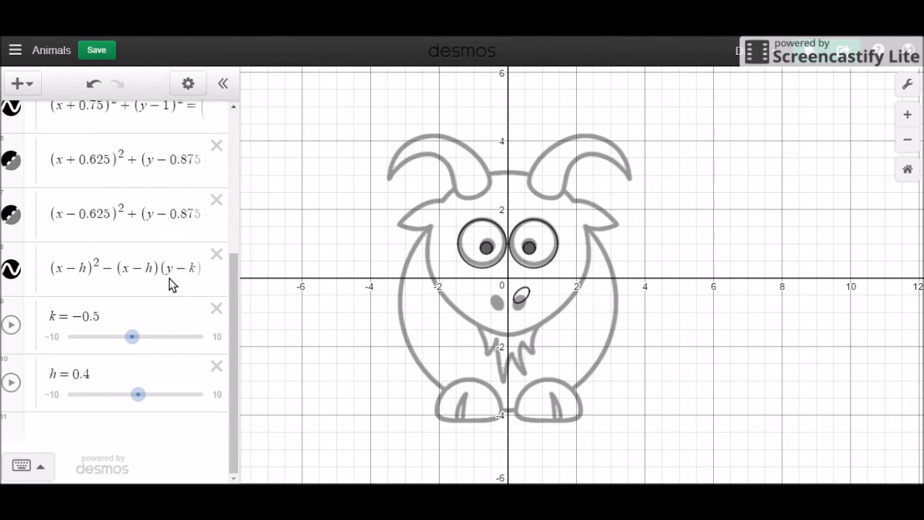
pyautogui.click(133, 273)
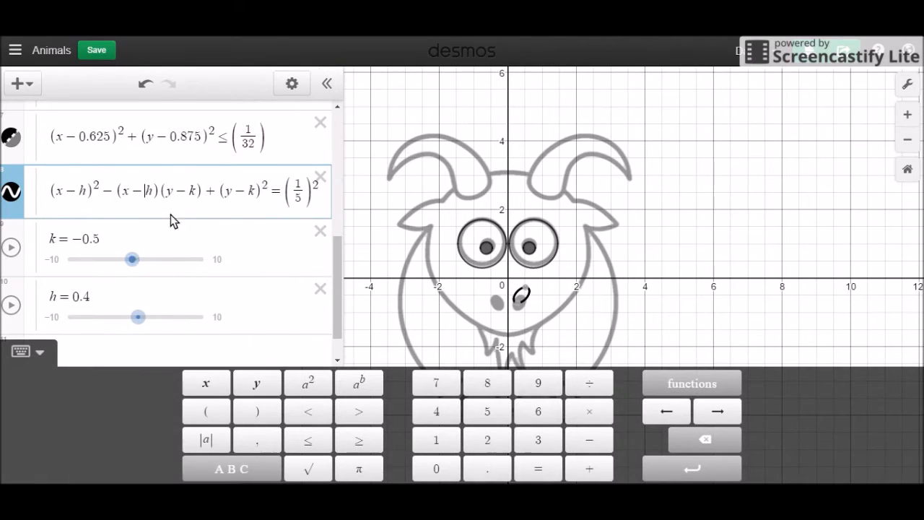
pyautogui.click(147, 193)
pyautogui.click(525, 294)
pyautogui.press('Left')
pyautogui.press('Left')
pyautogui.press('Left')
pyautogui.click(132, 260)
pyautogui.moveTo(131, 261); pyautogui.dragTo(129, 260)
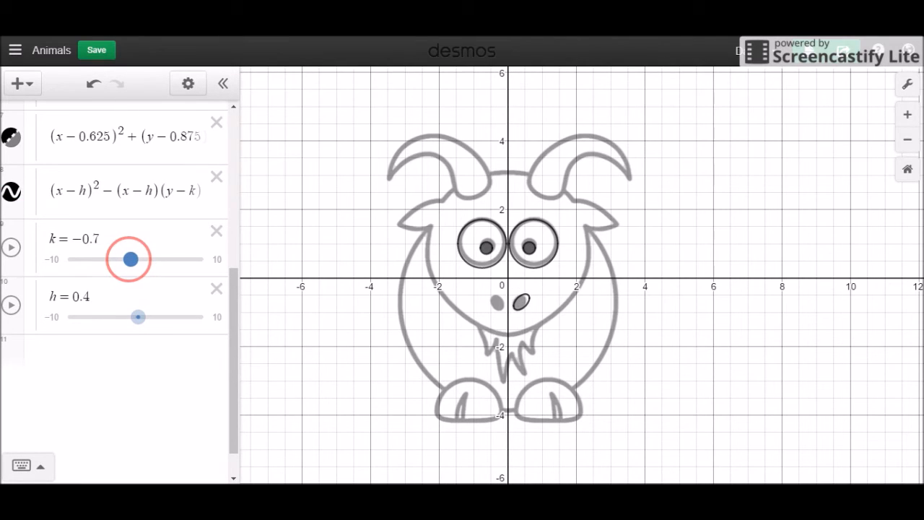
# - Give the (x-h)(y-k) term of the nostril ellipse a coefficient of 1.5
pyautogui.scroll(2, 122, 251)
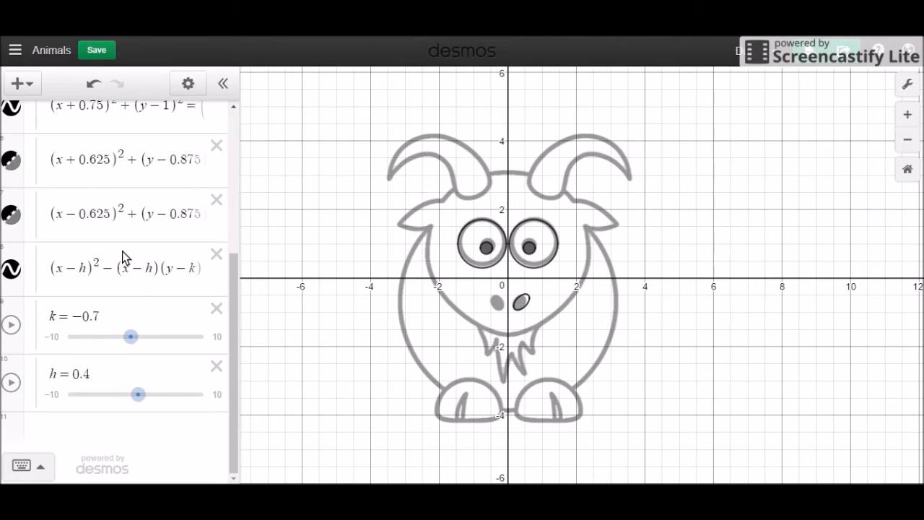
pyautogui.click(114, 315)
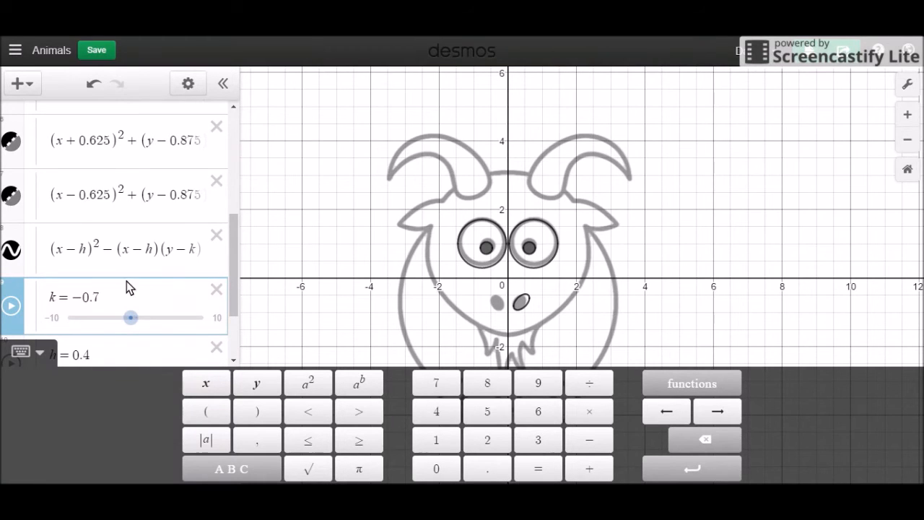
pyautogui.click(117, 249)
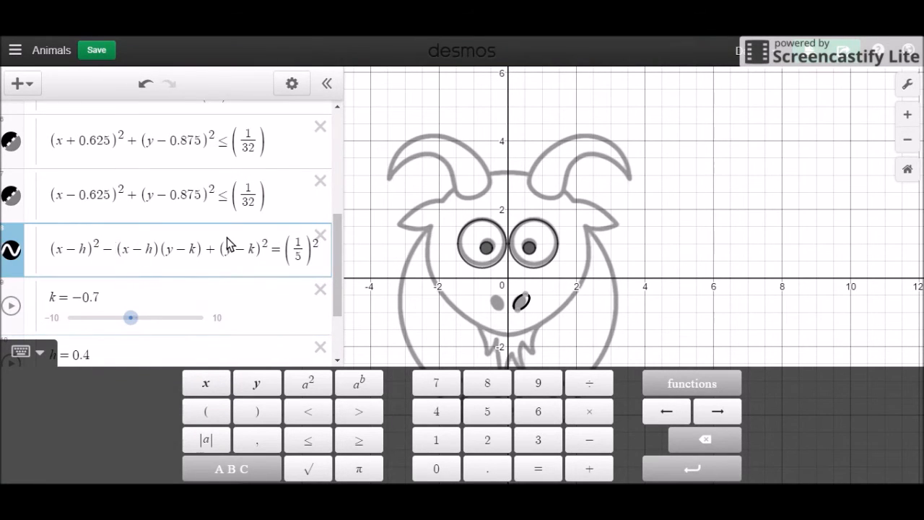
pyautogui.write('1.5')
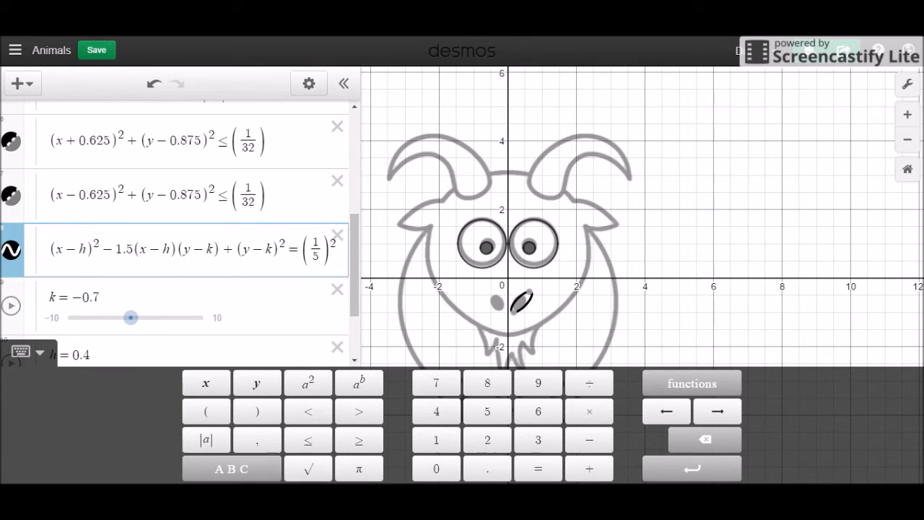
# - Remove the 1.5 coefficient from the (x-h)(y-k) term of the nostril ellipse
pyautogui.press('BackSpace')
pyautogui.press('BackSpace')
pyautogui.press('BackSpace')
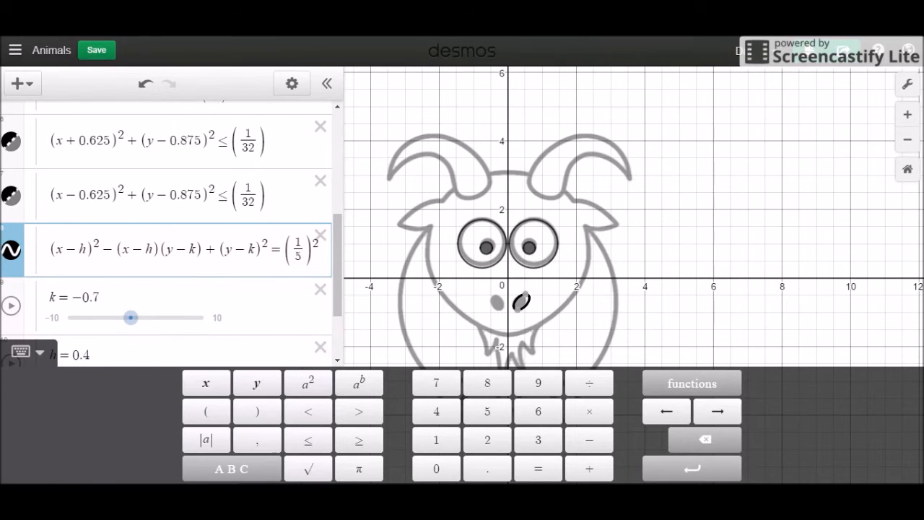
# - Try subtracting 0.2 inside the mixed term's (x-h) factor and restore it to (x-h)
pyautogui.write('-0.2')
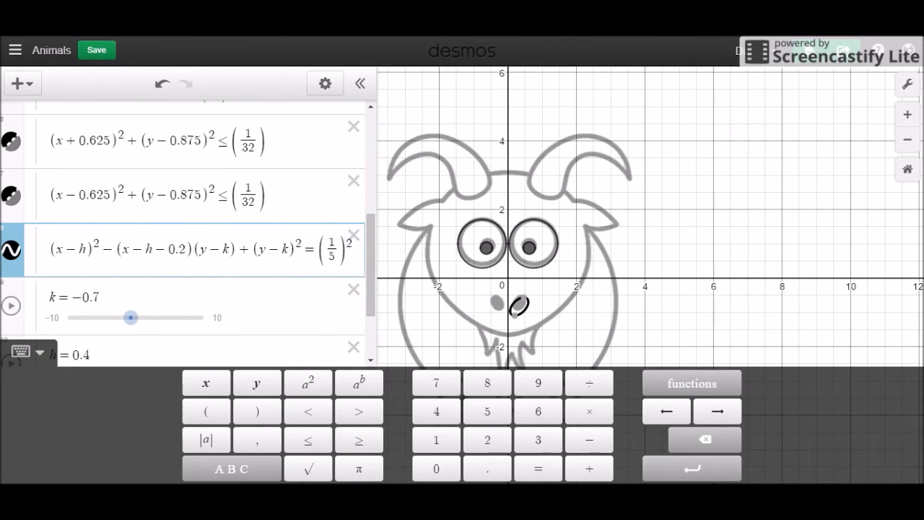
pyautogui.press('BackSpace')
pyautogui.press('BackSpace')
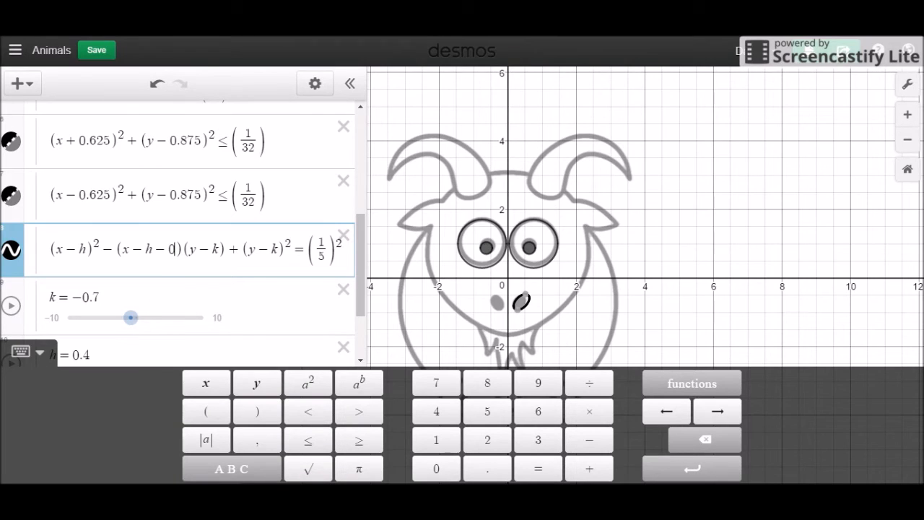
pyautogui.press('BackSpace')
pyautogui.press('BackSpace')
pyautogui.press('BackSpace')
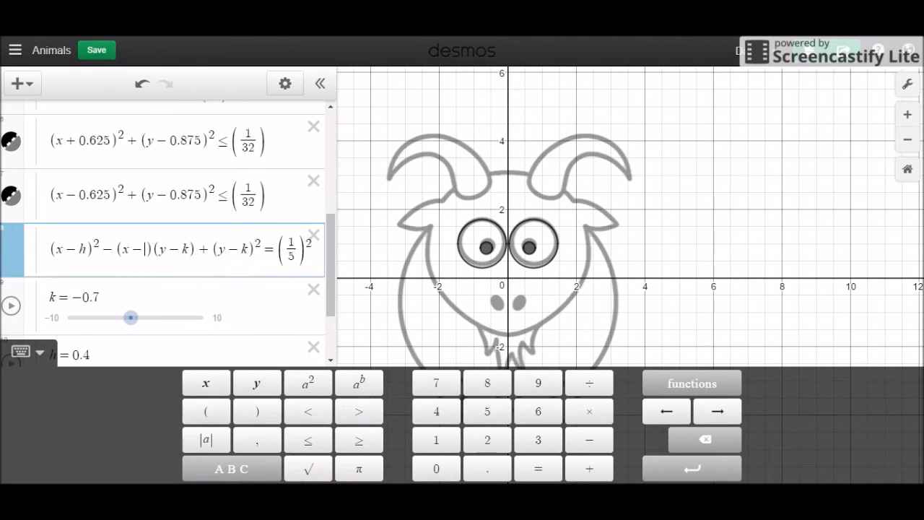
pyautogui.write('h')
# - Try an offset in the squared x term of the nostril ellipse, making it (x-h+0.1)^2
pyautogui.press('Left')
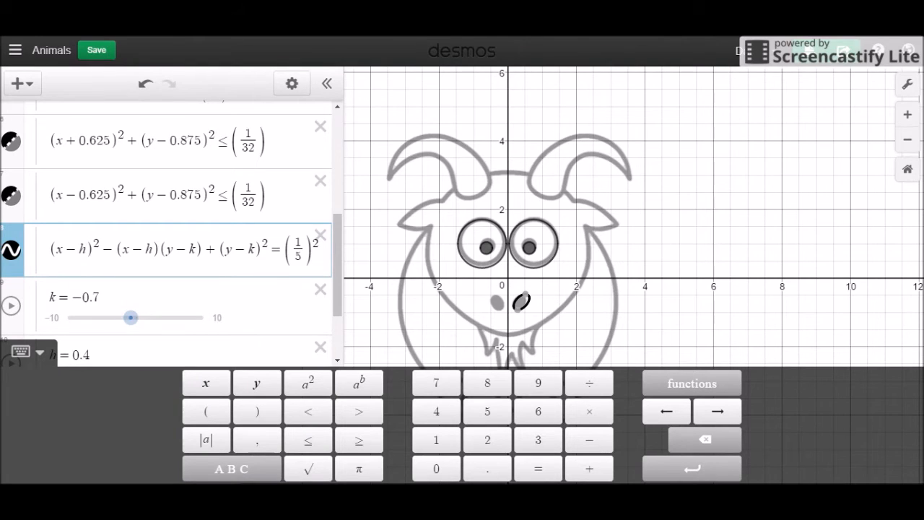
pyautogui.write('+0.25')
pyautogui.press('BackSpace')
pyautogui.press('BackSpace')
pyautogui.write('1')
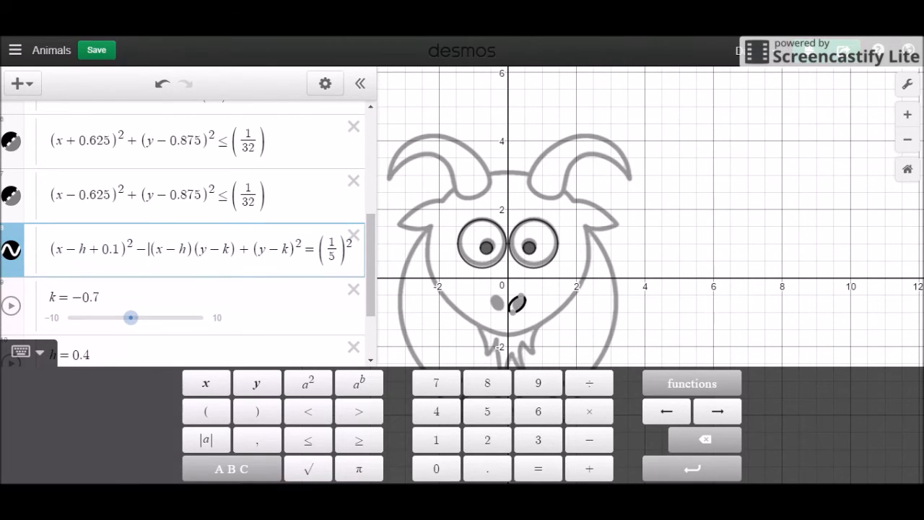
# - Try subtracting 0.1 inside the x factor of the mixed term, making it (x-h-0.1)
pyautogui.press('Right')
pyautogui.press('Right')
pyautogui.press('Right')
pyautogui.press('Right')
pyautogui.write('-01')
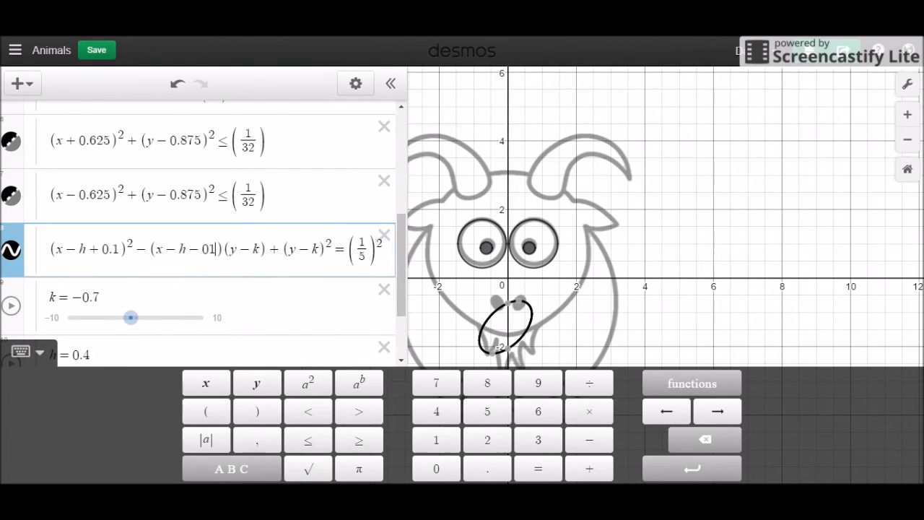
pyautogui.press('Left')
pyautogui.write('.')
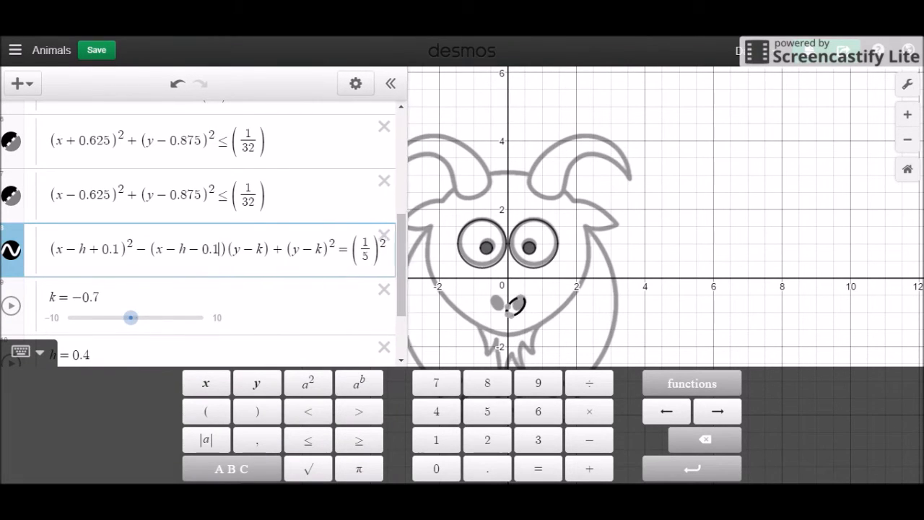
# - Change the mixed term's x offset to +0.1 and reduce it to +0.05
pyautogui.press('BackSpace')
pyautogui.press('BackSpace')
pyautogui.press('BackSpace')
pyautogui.press('BackSpace')
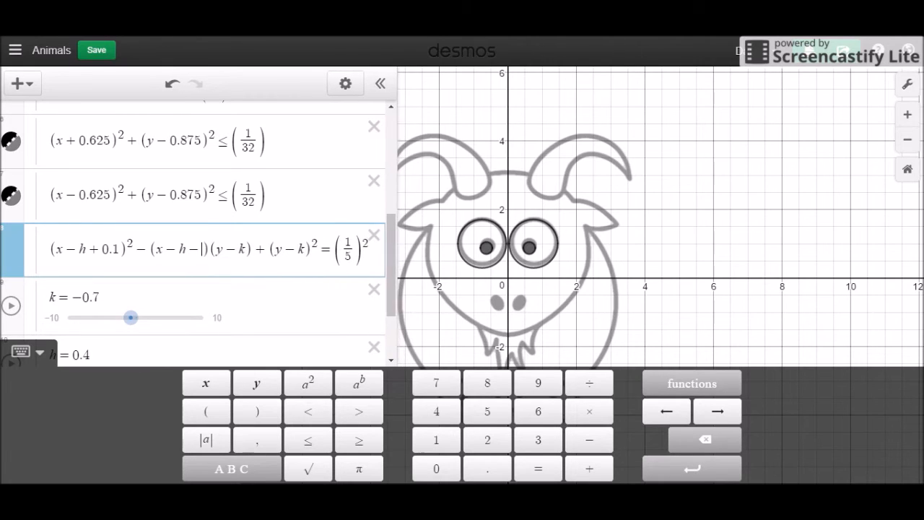
pyautogui.write('+0.1')
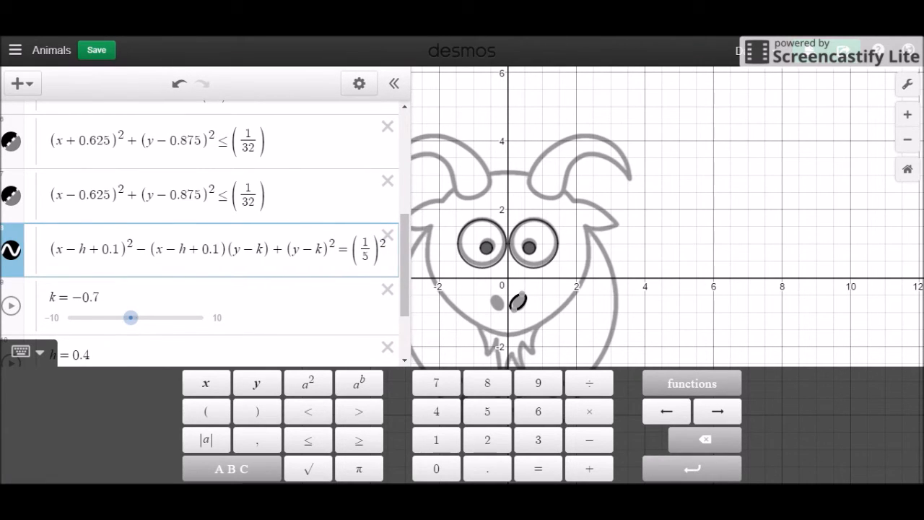
pyautogui.press('BackSpace')
pyautogui.write('05')
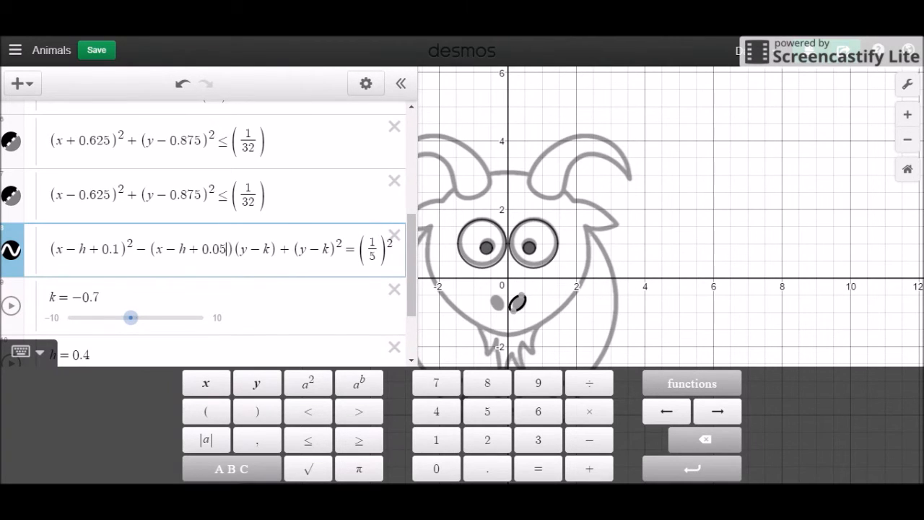
# - Match the squared x term to the mixed term by setting its offset to +0.05
pyautogui.press('Left')
pyautogui.press('Left')
pyautogui.write('=05')
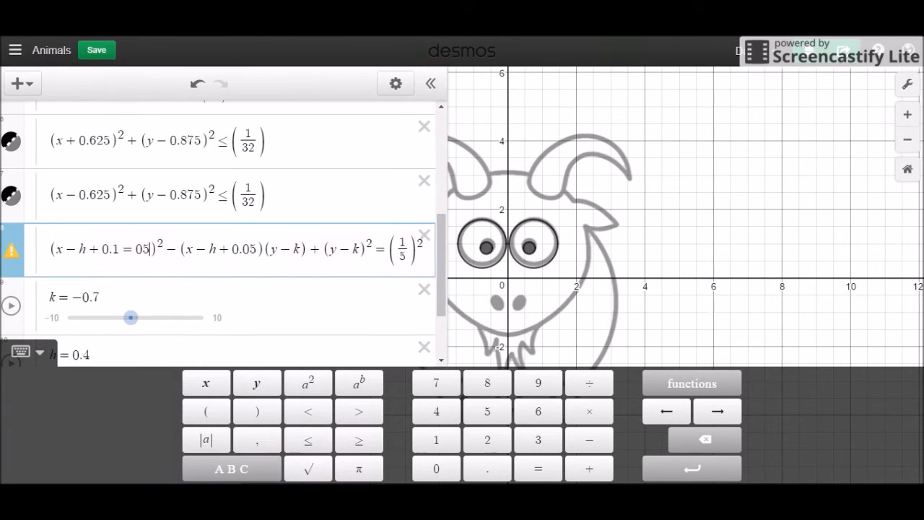
pyautogui.press('BackSpace')
pyautogui.press('BackSpace')
pyautogui.press('BackSpace')
pyautogui.press('BackSpace')
pyautogui.press('BackSpace')
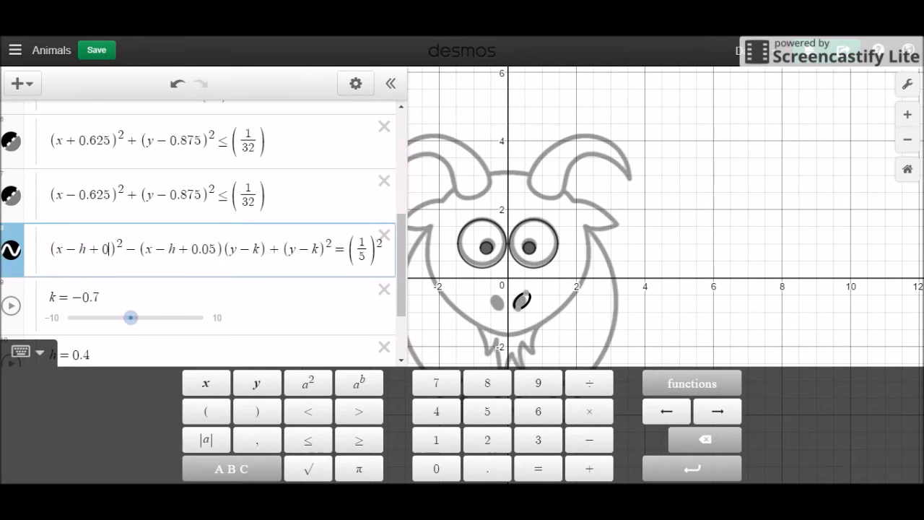
pyautogui.write('.05')
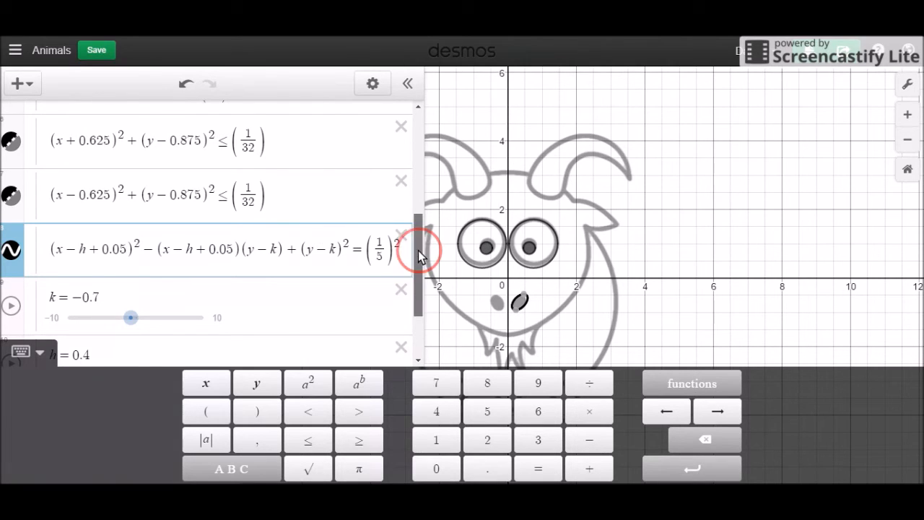
# - Replace h and its offset with 0.375 in both x factors of the nostril ellipse
pyautogui.moveTo(418, 251); pyautogui.dragTo(420, 280)
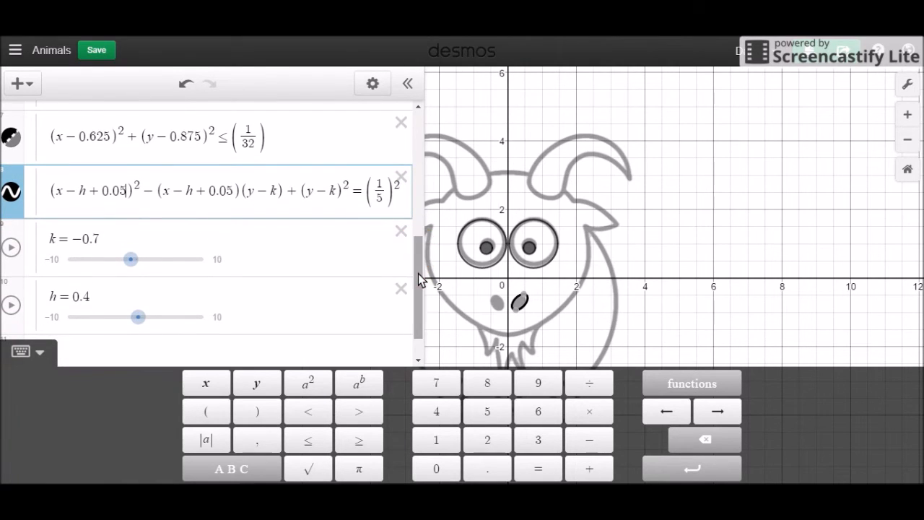
pyautogui.moveTo(127, 193); pyautogui.dragTo(82, 196)
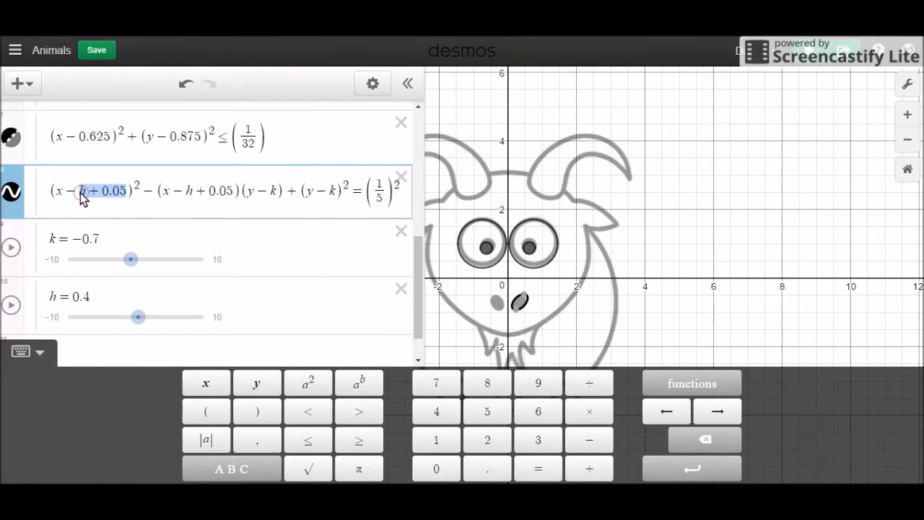
pyautogui.write('0.375')
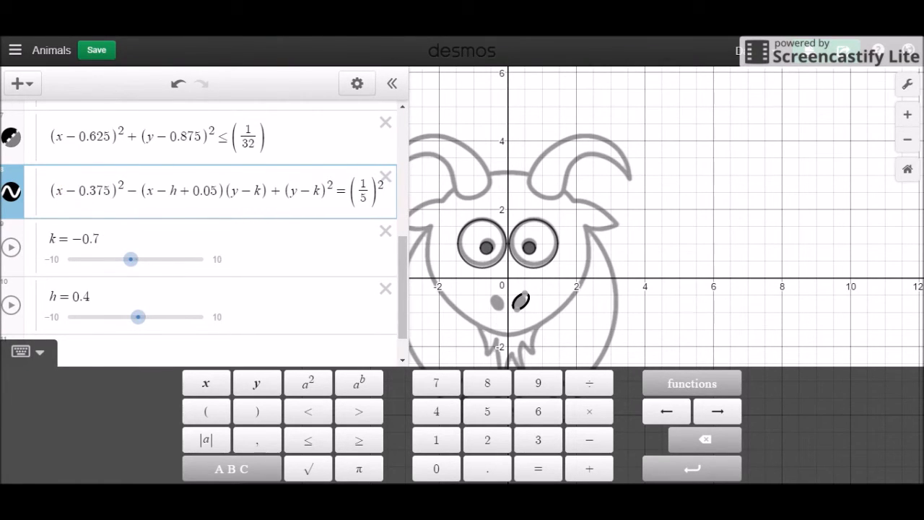
pyautogui.moveTo(216, 195); pyautogui.dragTo(173, 200)
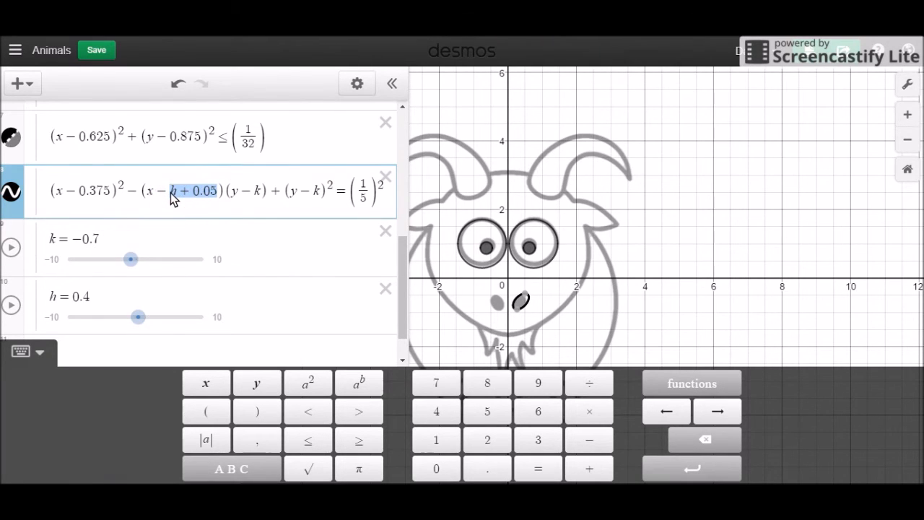
pyautogui.write('0.375')
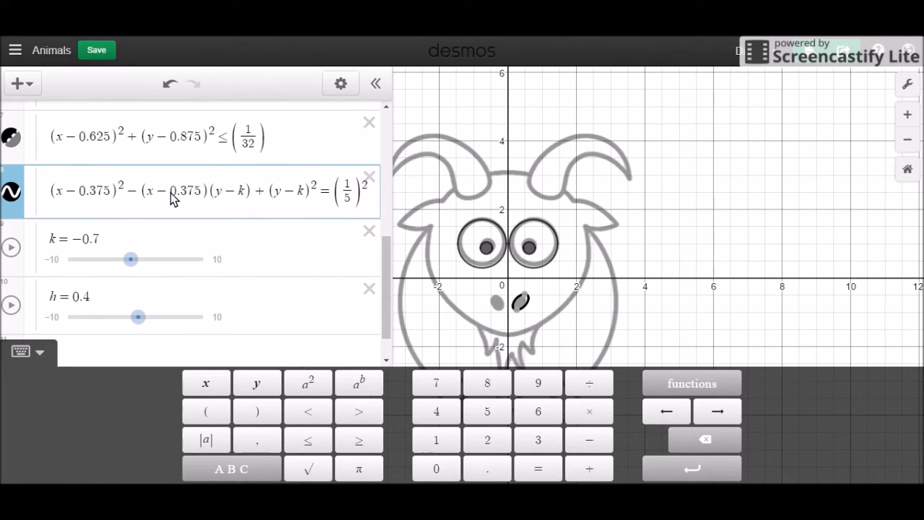
# - Try subtracting 0.1 inside the mixed term's y factor, making it (y-k-0.1)
pyautogui.doubleClick(242, 192)
pyautogui.press('Right')
pyautogui.press('Return')
pyautogui.write('1')
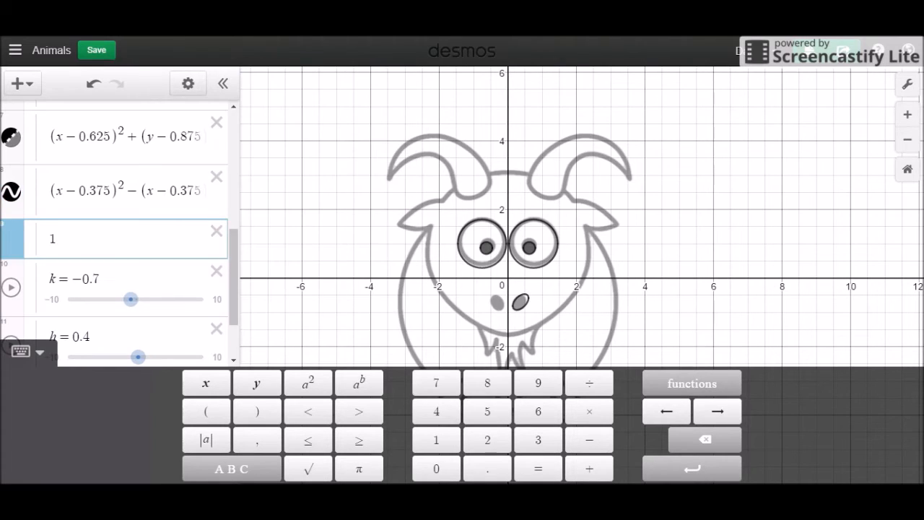
pyautogui.press('BackSpace')
pyautogui.press('BackSpace')
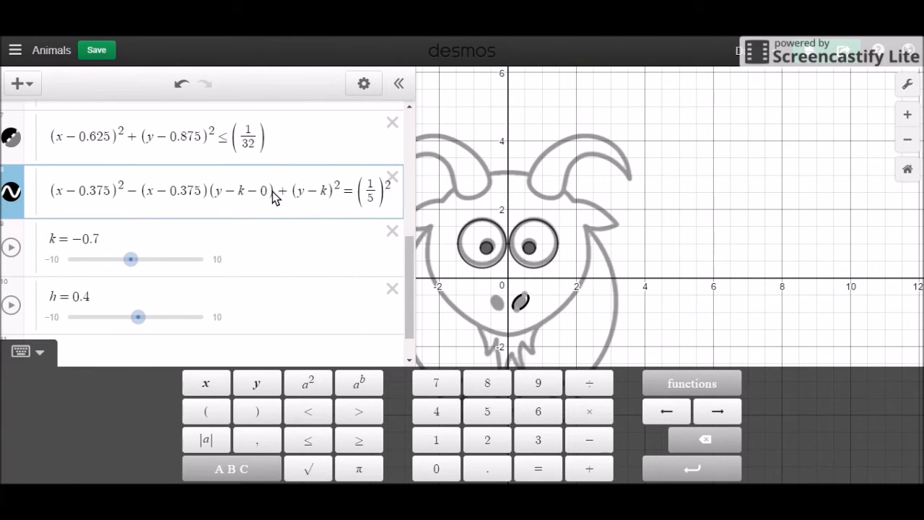
pyautogui.write('.1')
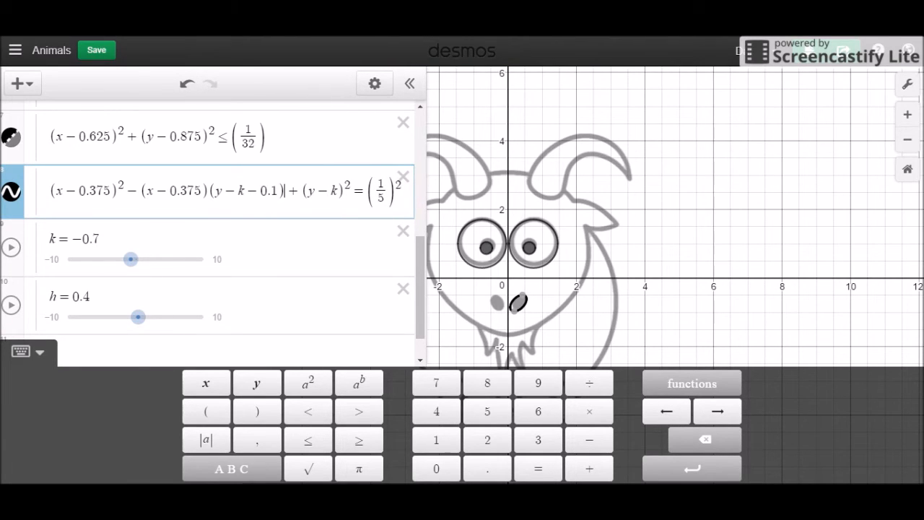
# - Try adding 0.1 inside the squared y term and restore it to (y-k)^2
pyautogui.write('+0.1')
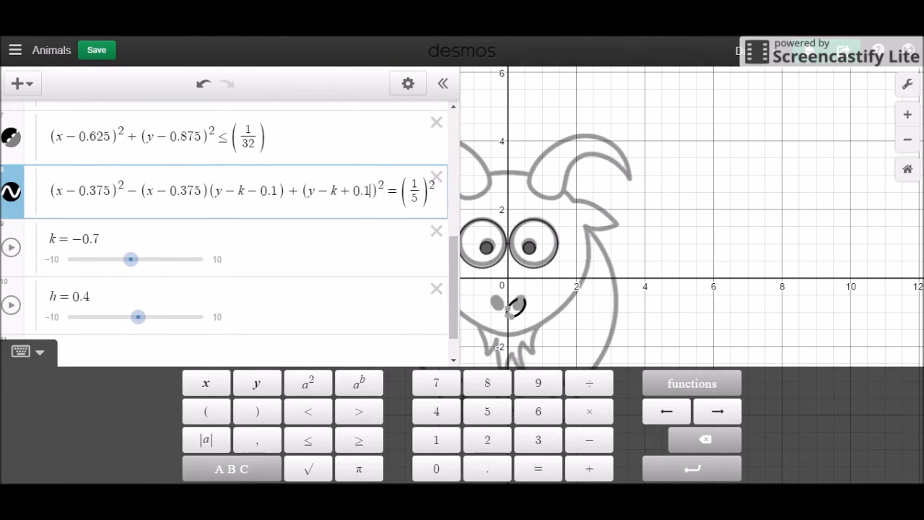
pyautogui.press('BackSpace')
pyautogui.press('BackSpace')
pyautogui.press('BackSpace')
pyautogui.press('BackSpace')
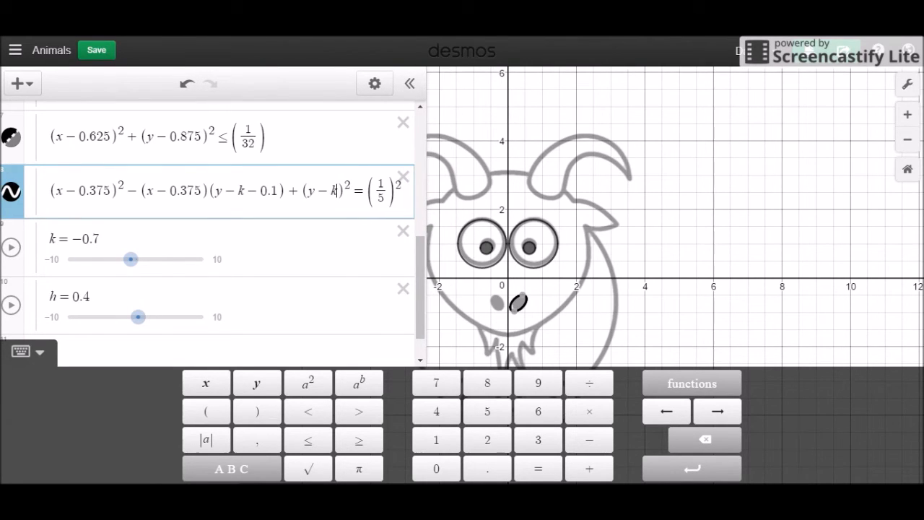
# - Rewrite both y factors of the nostril ellipse as (y+0.7), dropping k and the extra 0.1 offset
pyautogui.click(276, 192)
pyautogui.press('BackSpace')
pyautogui.press('BackSpace')
pyautogui.press('BackSpace')
pyautogui.press('BackSpace')
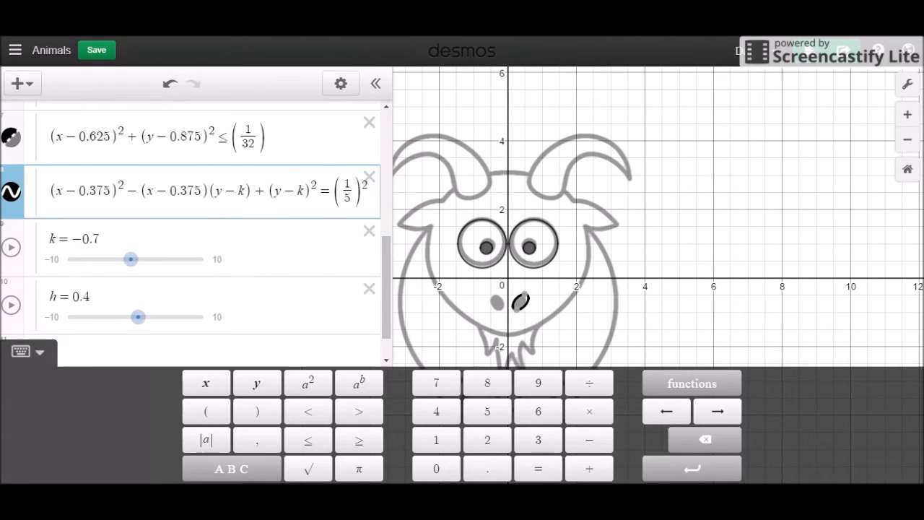
pyautogui.press('BackSpace')
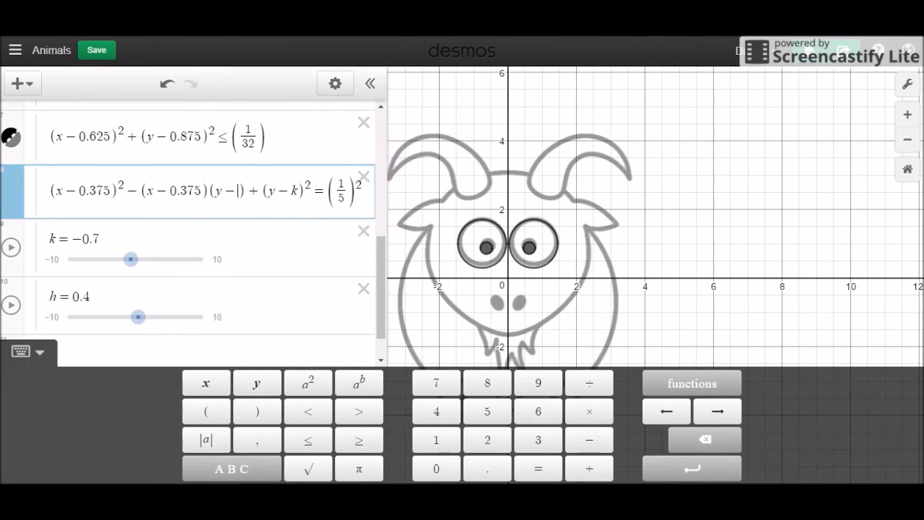
pyautogui.press('BackSpace')
pyautogui.write('+ 0.7')
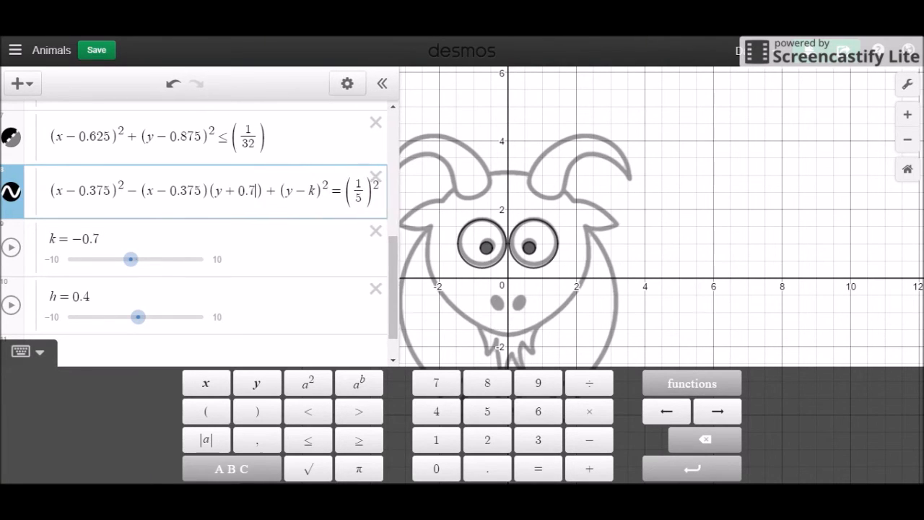
pyautogui.click(306, 192)
pyautogui.press('BackSpace')
pyautogui.press('BackSpace')
pyautogui.write('+ 0.7')
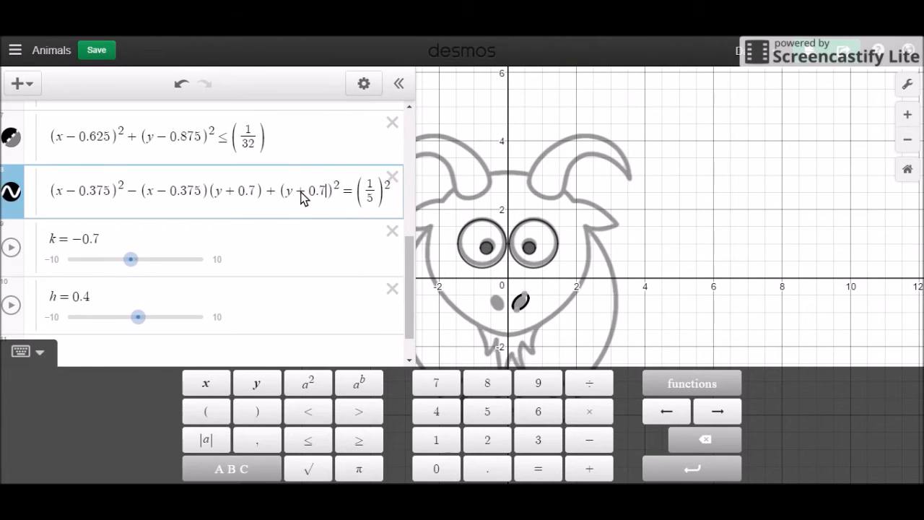
# - Delete the unused h and k sliders
pyautogui.click(345, 192)
pyautogui.click(394, 290)
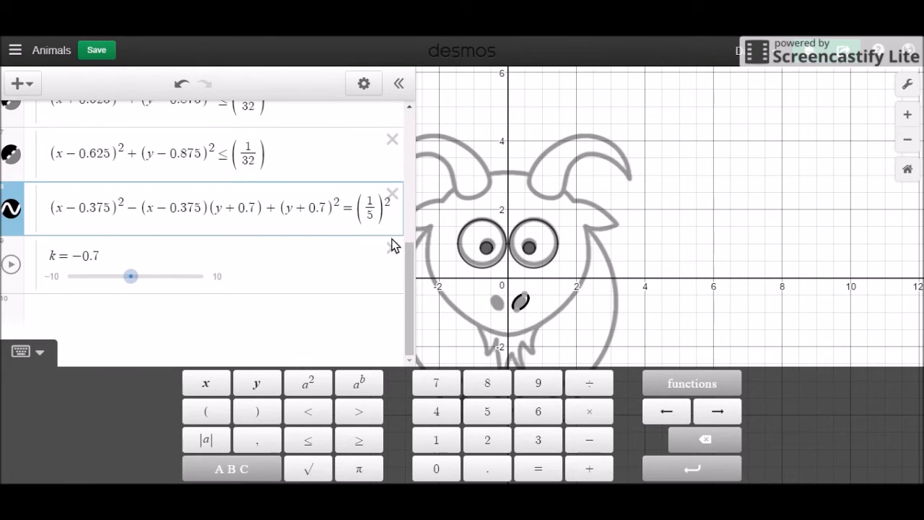
pyautogui.click(392, 249)
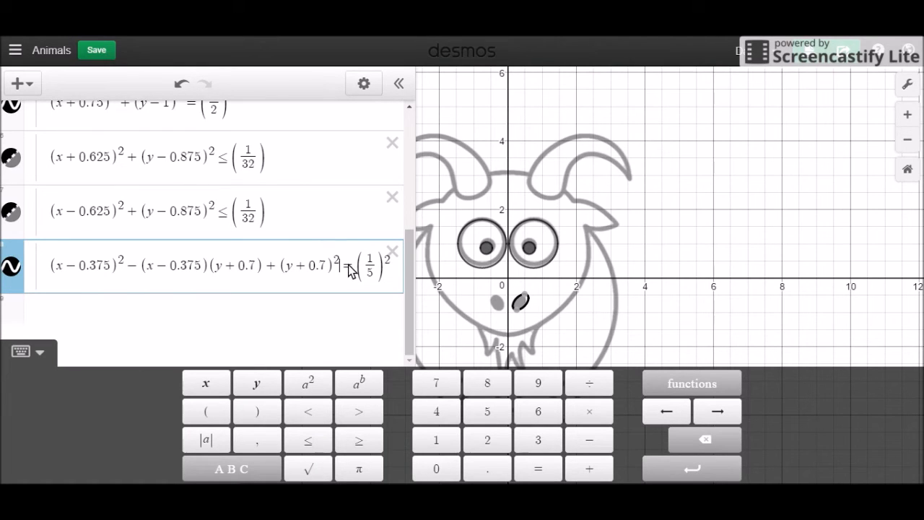
# - Duplicate the nostril ellipse equation and change the squared x term of one copy to (x+0.375)^2
pyautogui.click(364, 85)
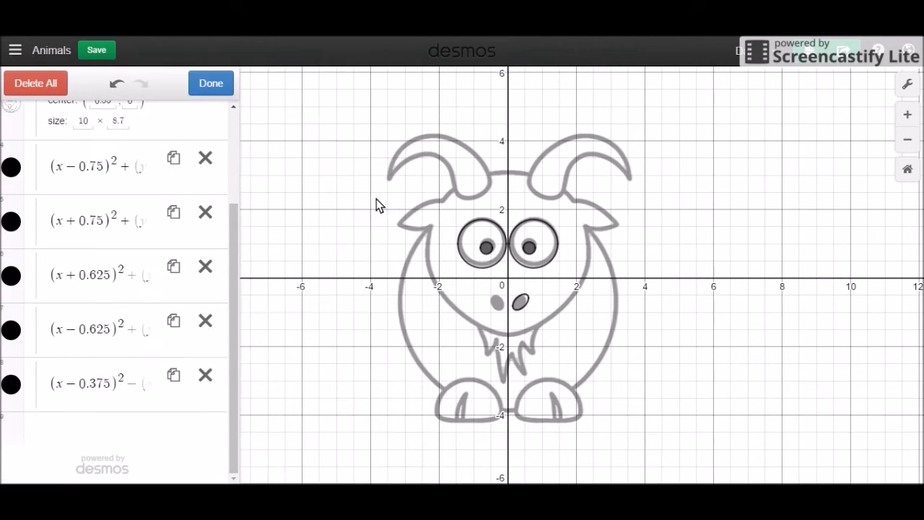
pyautogui.click(175, 379)
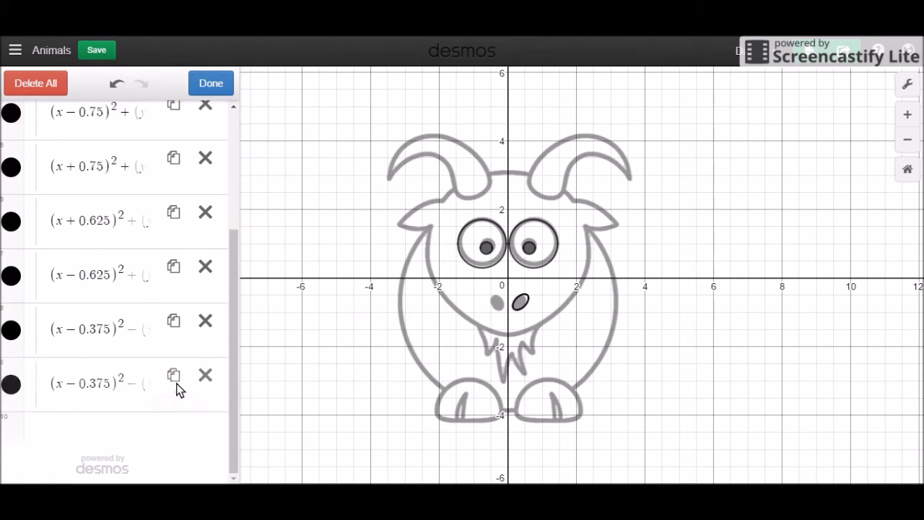
pyautogui.click(86, 342)
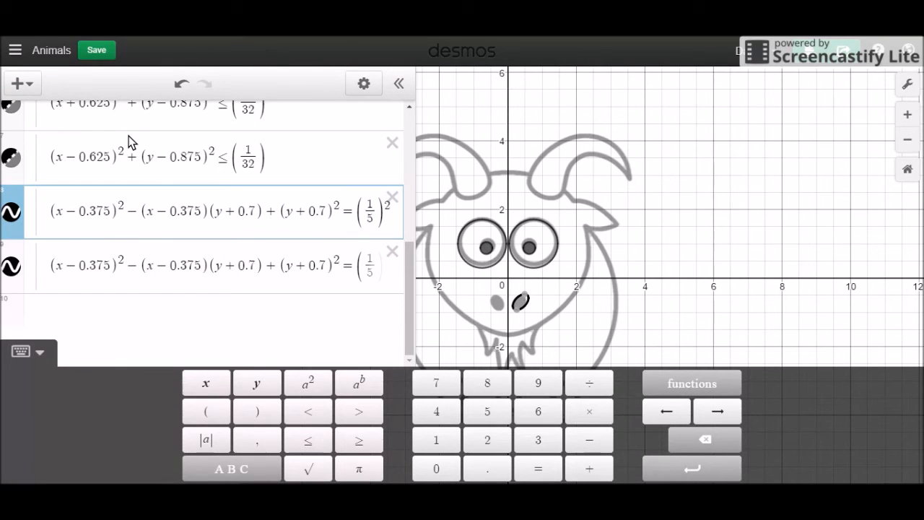
pyautogui.press('BackSpace')
pyautogui.write('+')
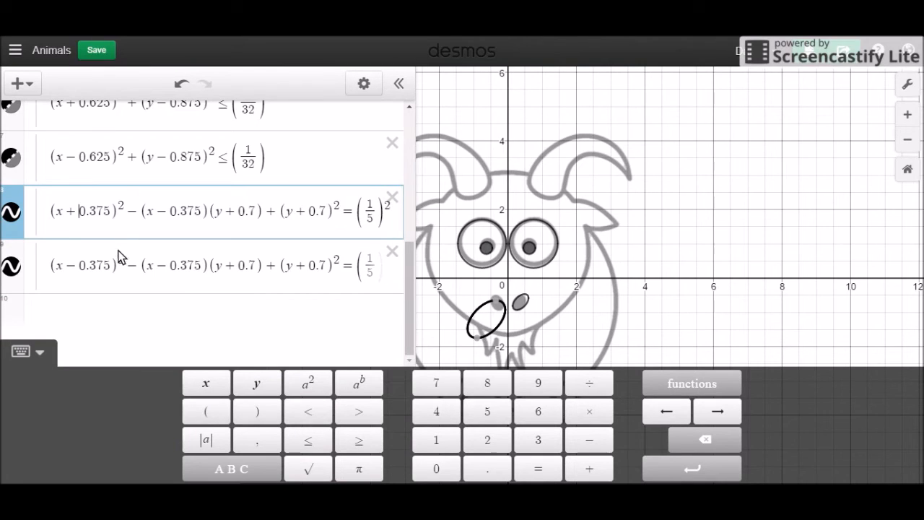
# - Change the mixed term of the mirrored nostril ellipse to +(x+0.375)(y+0.7)
pyautogui.click(79, 266)
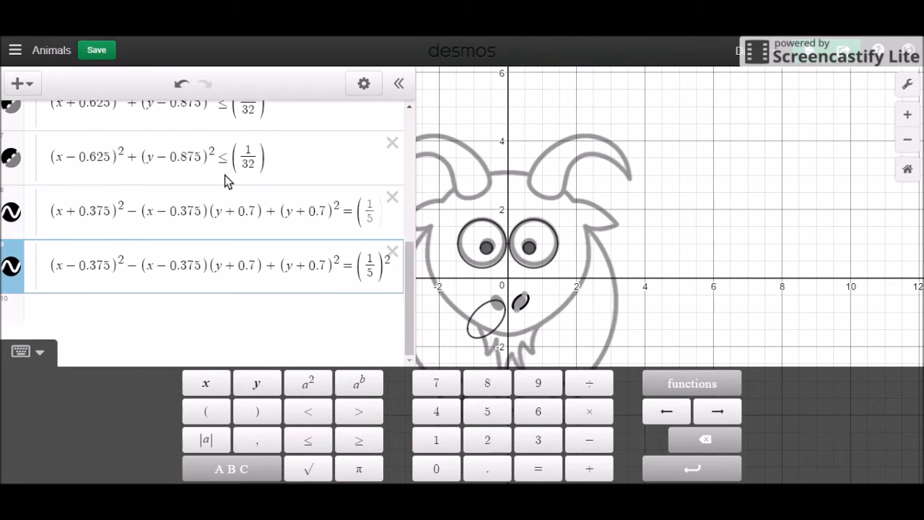
pyautogui.click(195, 198)
pyautogui.click(140, 216)
pyautogui.press('BackSpace')
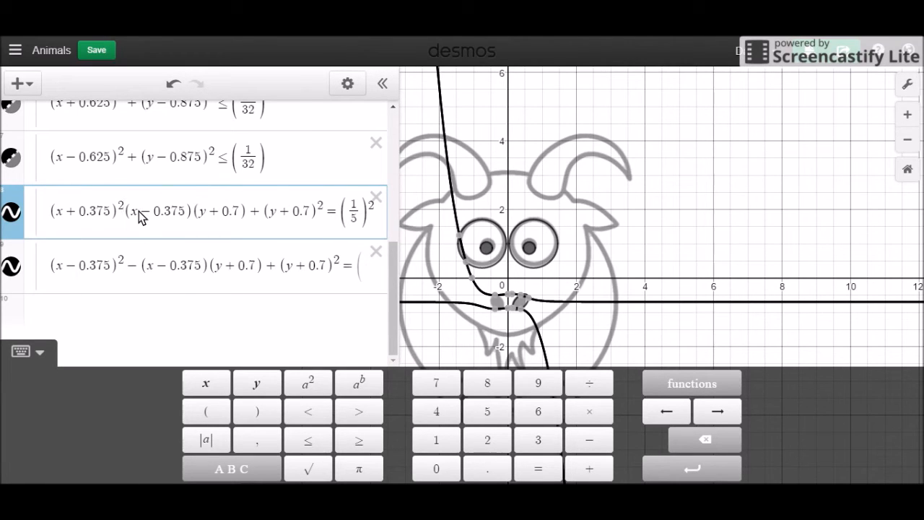
pyautogui.write('+')
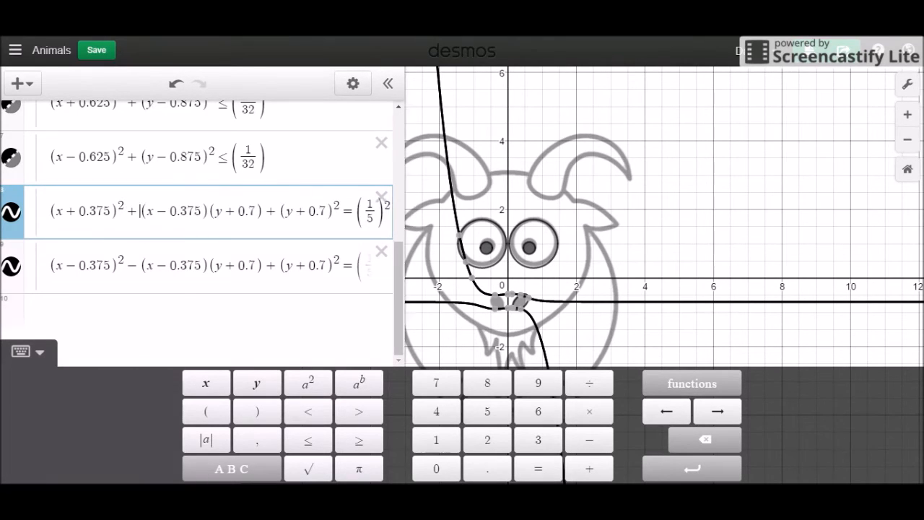
pyautogui.press('Right')
pyautogui.press('Right')
pyautogui.press('Right')
pyautogui.press('Right')
pyautogui.press('Right')
pyautogui.press('Right')
pyautogui.press('Right')
pyautogui.press('Right')
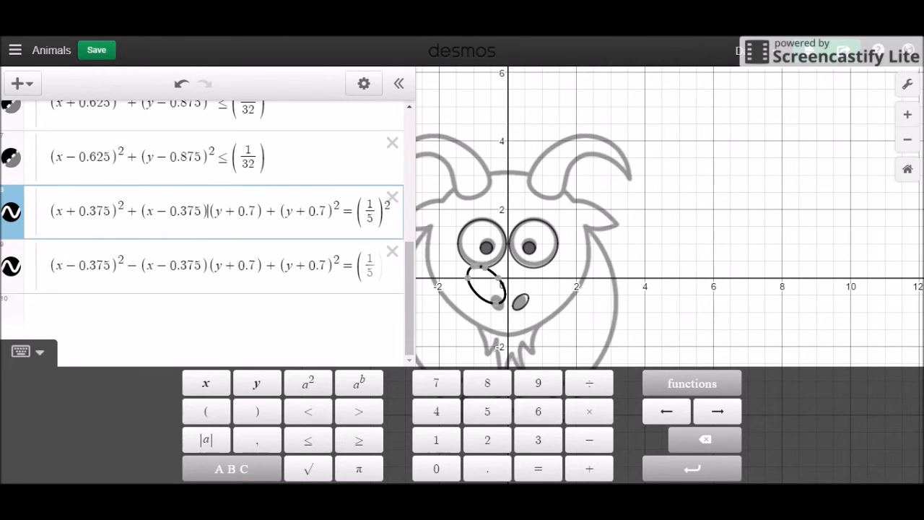
pyautogui.press('BackSpace')
pyautogui.write('+')
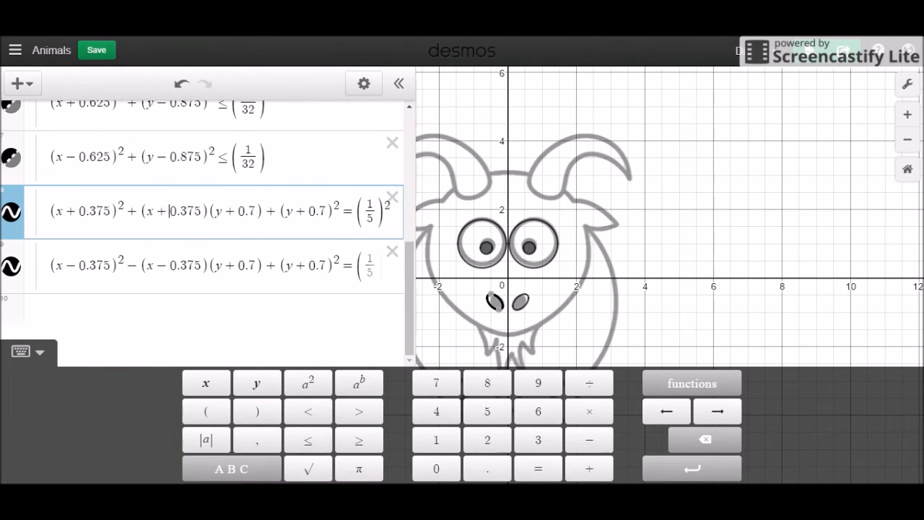
# - Fill both nostrils by replacing the equals sign with ≤ in their two ellipse equations
pyautogui.click(359, 209)
pyautogui.press('BackSpace')
pyautogui.write('<=')
pyautogui.press('Down')
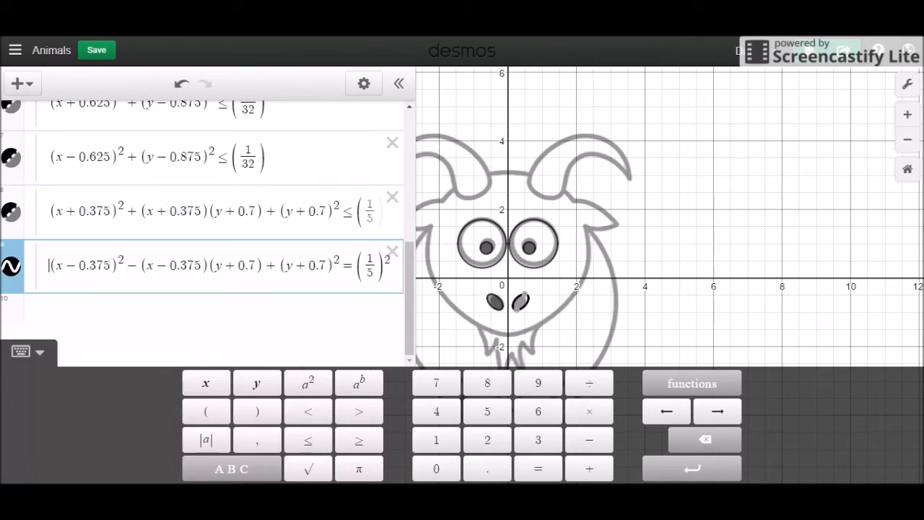
pyautogui.click(352, 264)
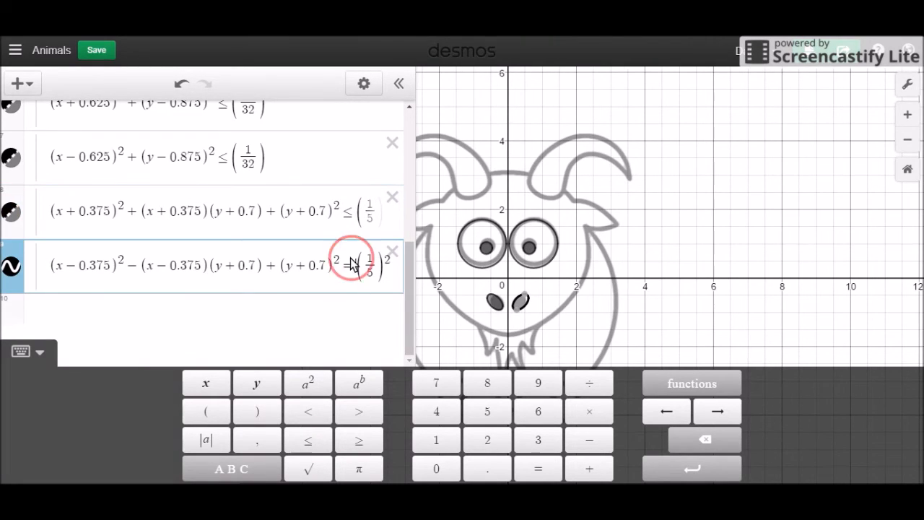
pyautogui.press('BackSpace')
pyautogui.write('<=')
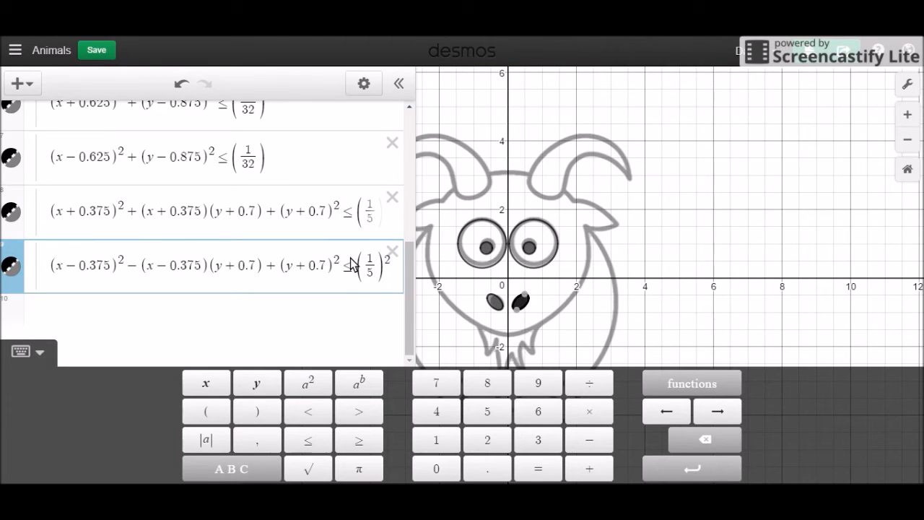
pyautogui.click(361, 214)
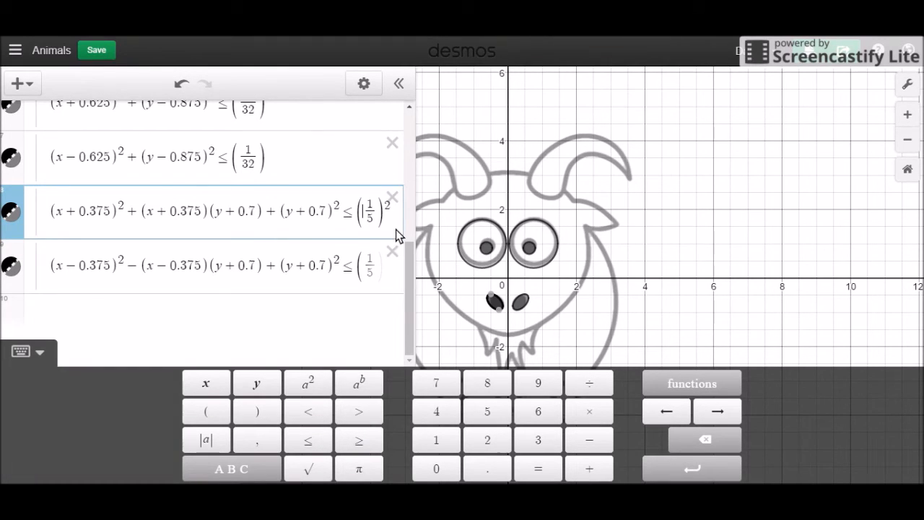
pyautogui.click(637, 244)
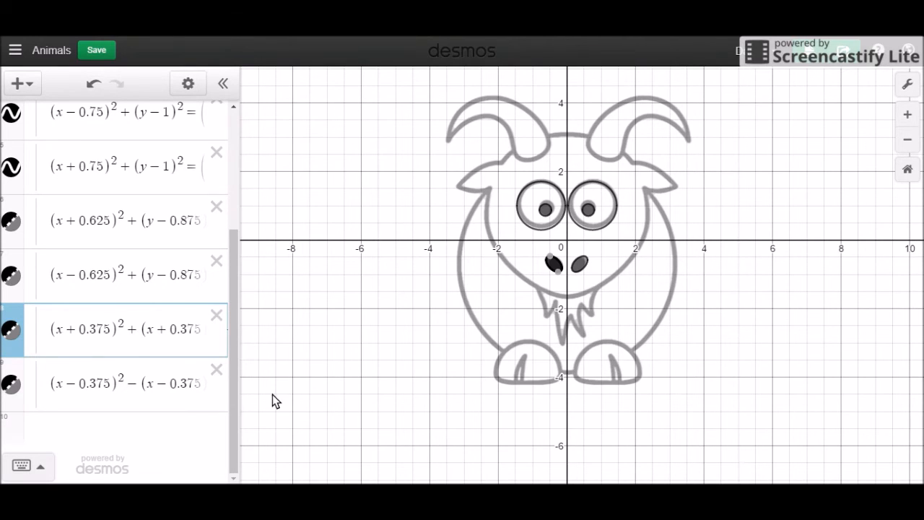
# - Add the semicircle y=√(1-(x-1.25)^2)-4 below the nostril expressions to trace the top of the foot on the positive-x side
pyautogui.click(83, 397)
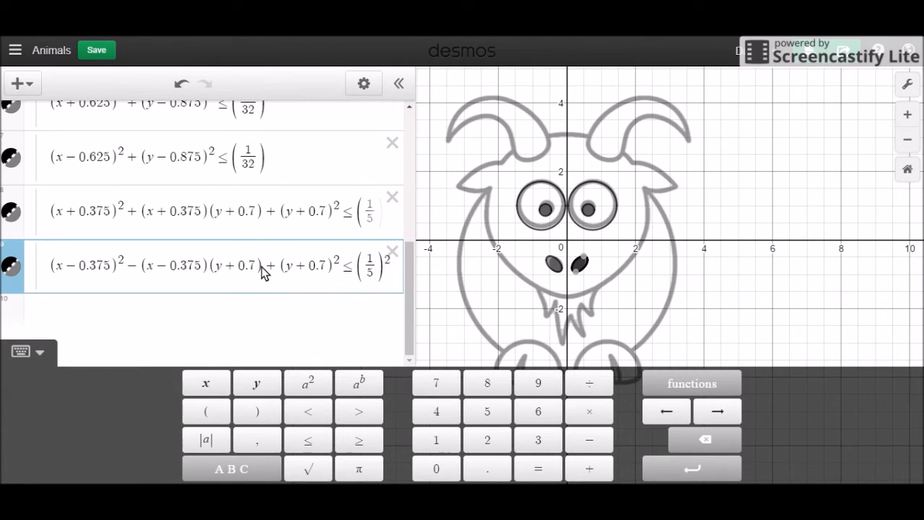
pyautogui.press('Return')
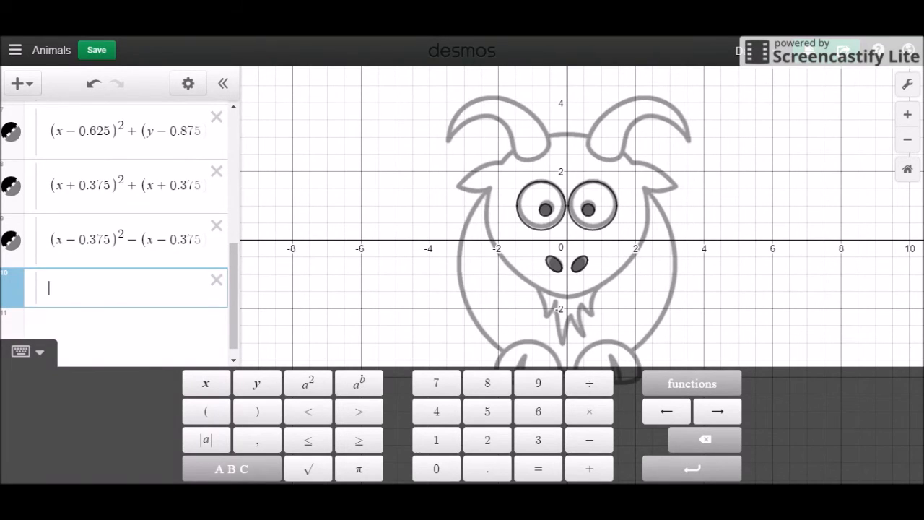
pyautogui.moveTo(350, 251); pyautogui.dragTo(353, 147)
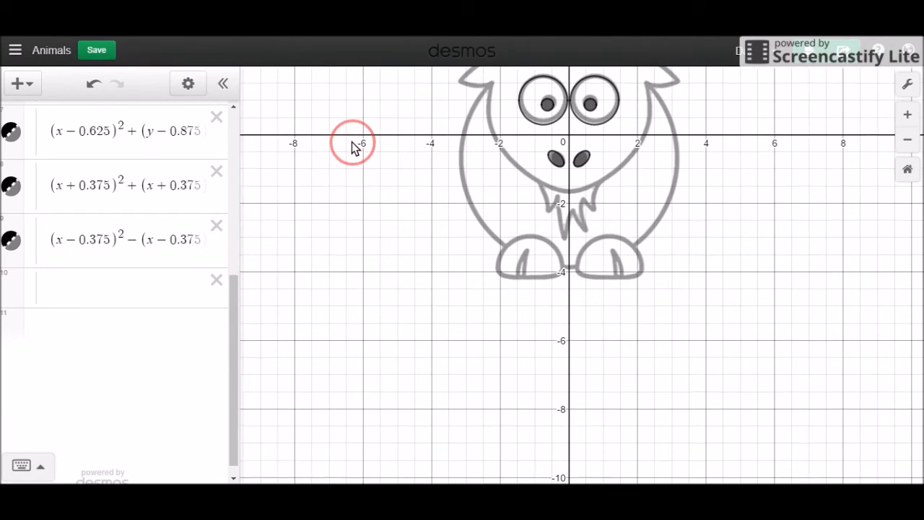
pyautogui.scroll(2, 136, 301)
pyautogui.click(97, 389)
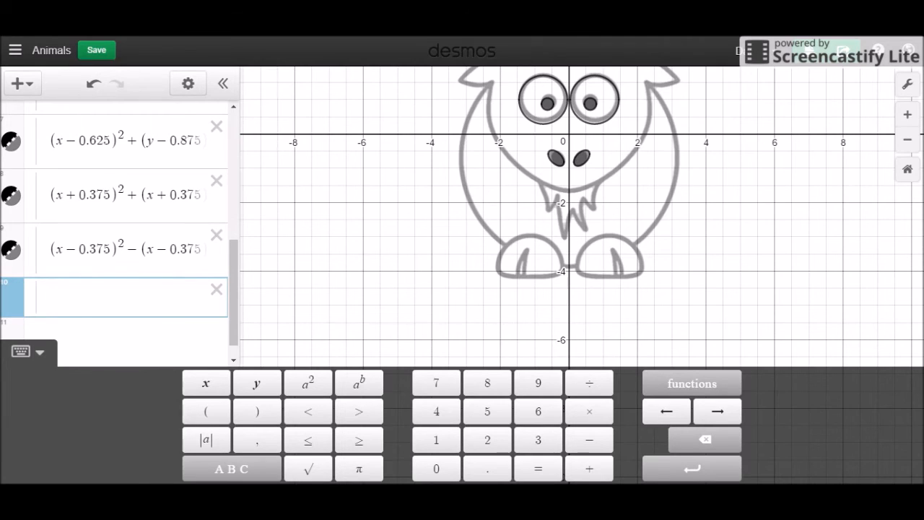
pyautogui.write('rt')
pyautogui.press('BackSpace')
pyautogui.write('y=sqrt1-(')
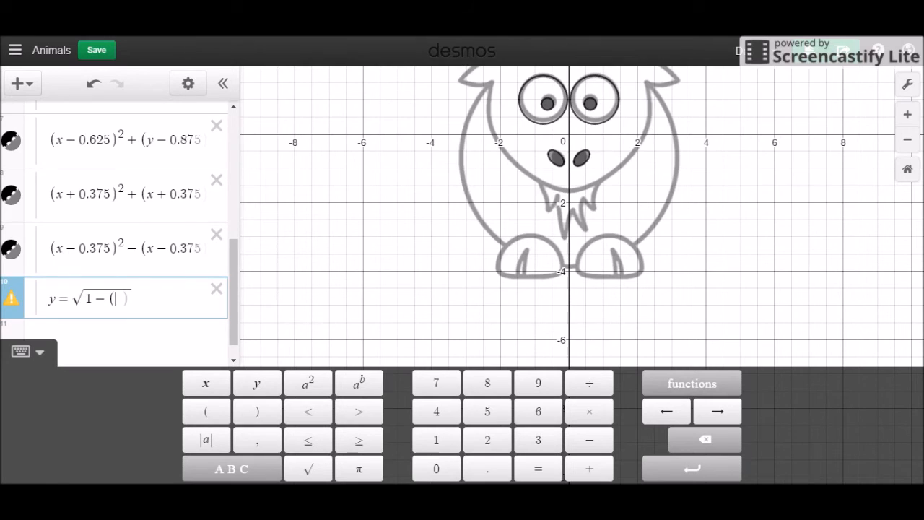
pyautogui.write('x)^2')
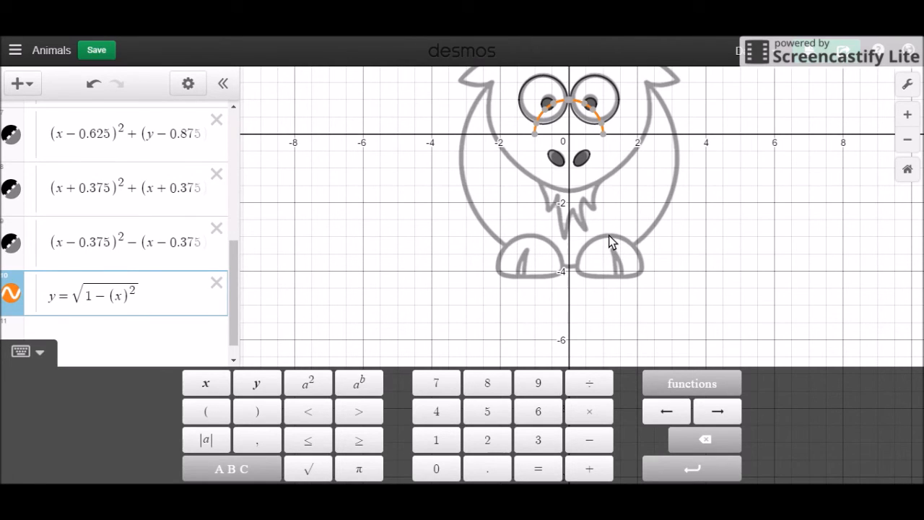
pyautogui.write('-1.25)^2)')
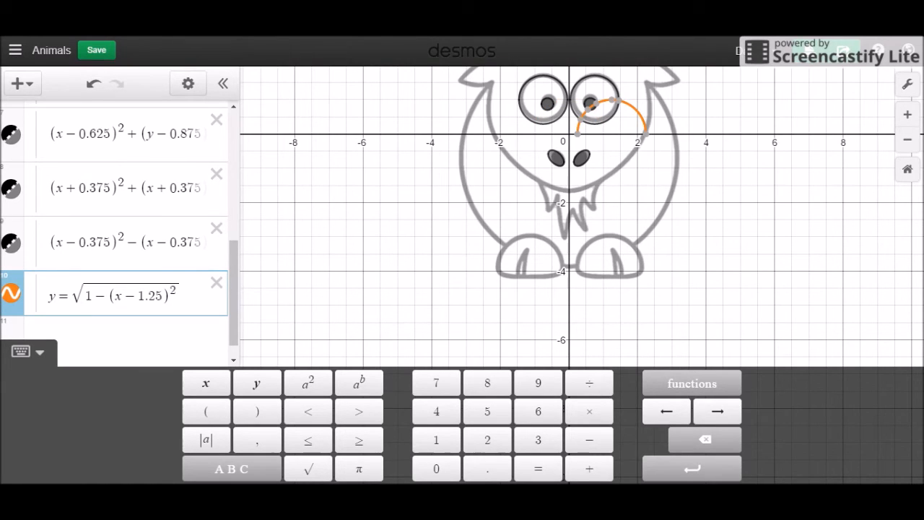
pyautogui.write('-4')
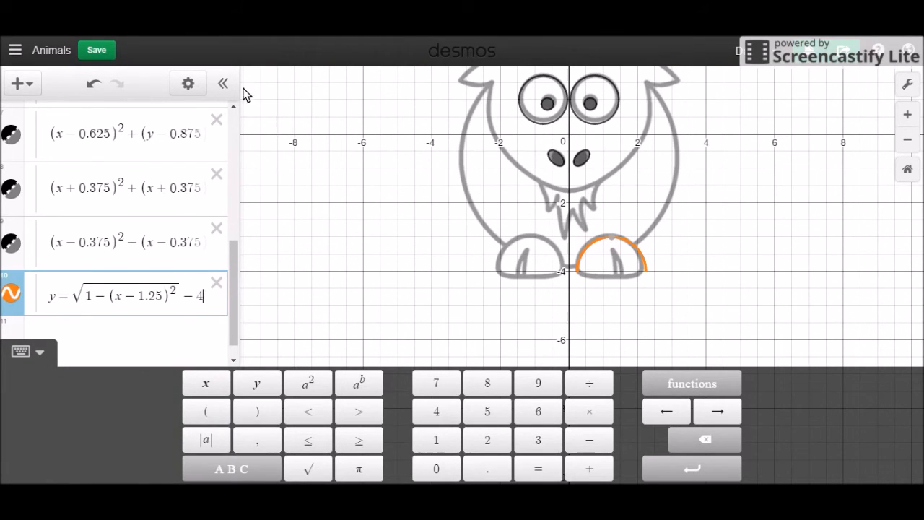
# - Duplicate the foot's semicircle and change the copy to y=-0.25√(1-(x-1.25)^2)-4 for the foot's lower edge
pyautogui.click(187, 83)
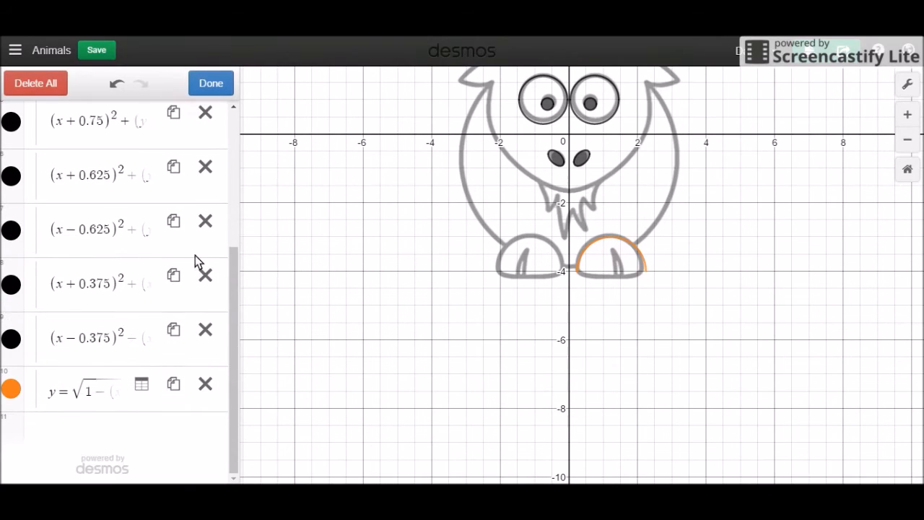
pyautogui.click(169, 390)
pyautogui.click(72, 394)
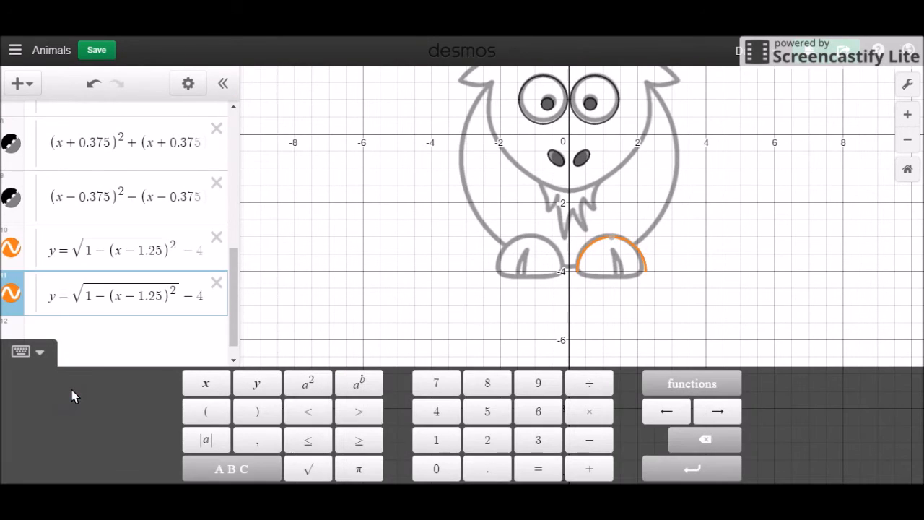
pyautogui.write('-')
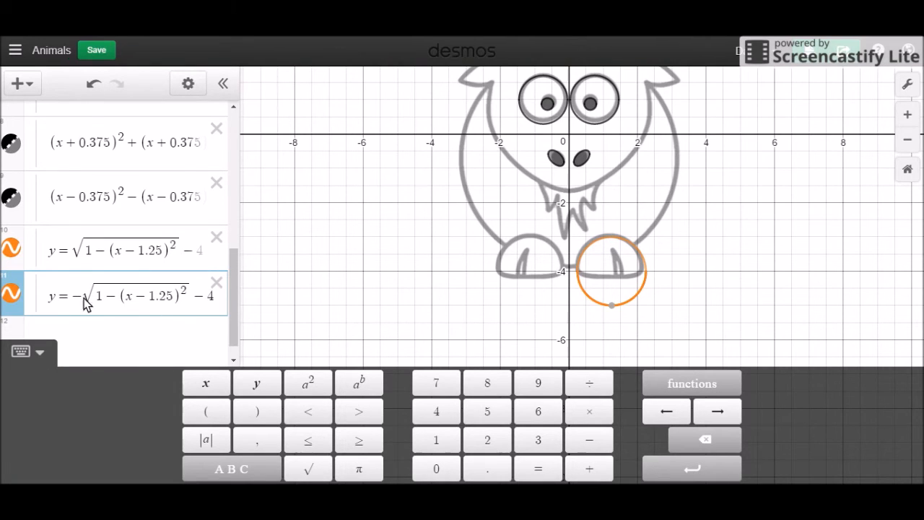
pyautogui.write('0.5')
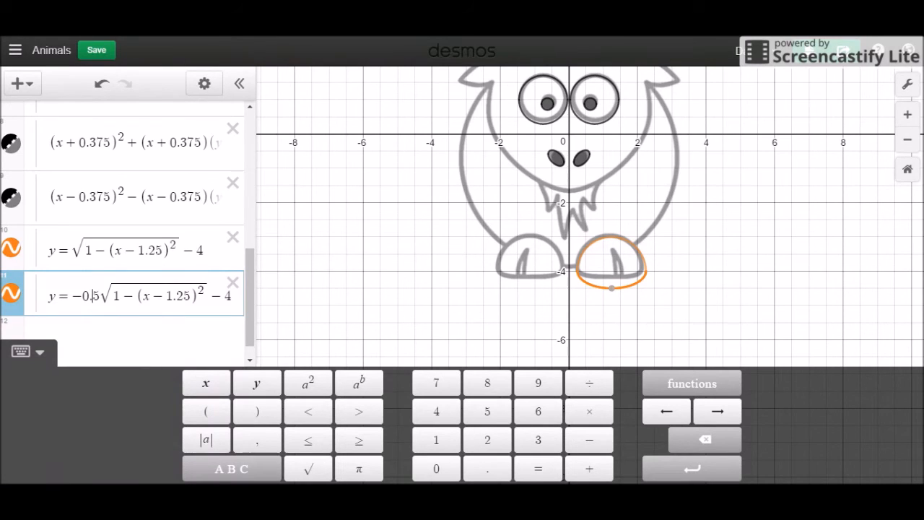
pyautogui.write('2')
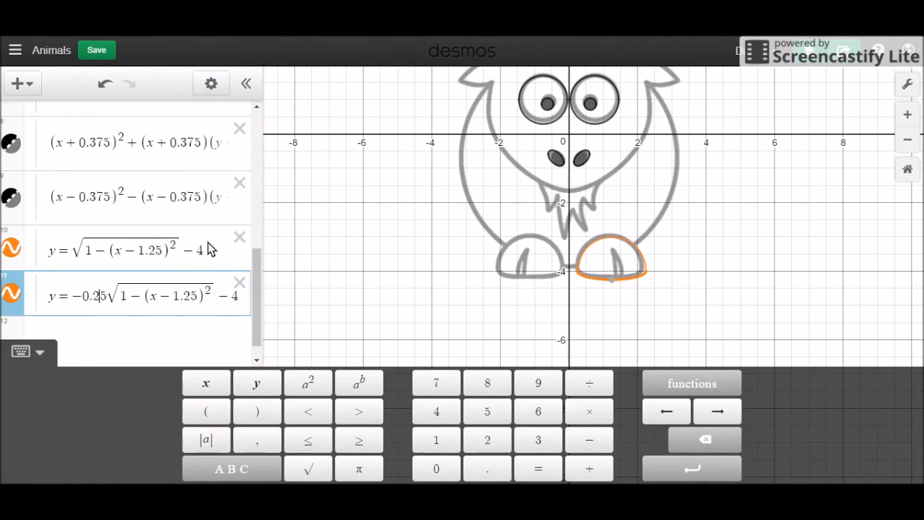
# - Set the colour of the foot's upper and lower curves to black
pyautogui.click(210, 84)
pyautogui.click(16, 348)
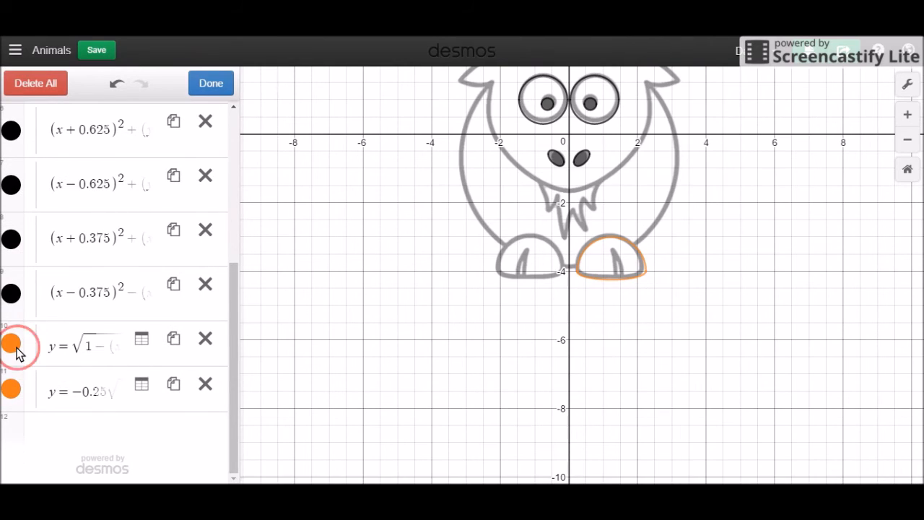
pyautogui.click(85, 382)
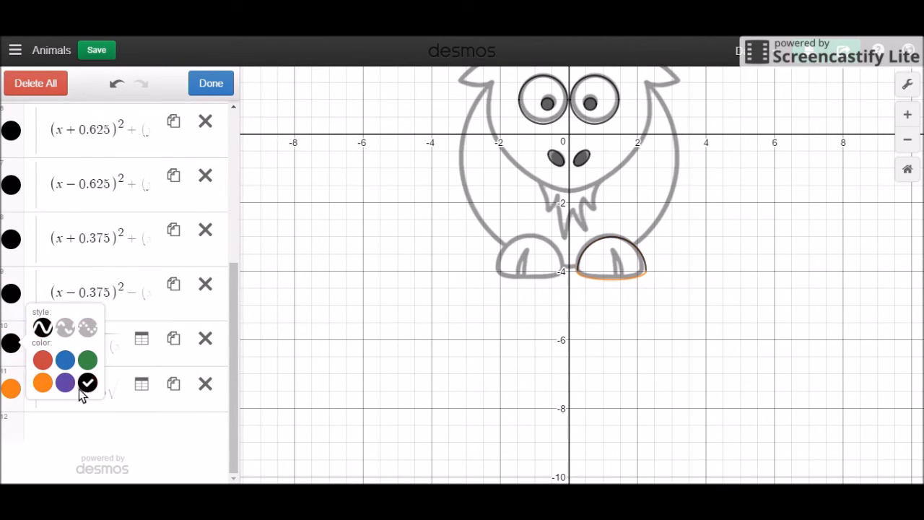
pyautogui.click(24, 393)
pyautogui.click(15, 390)
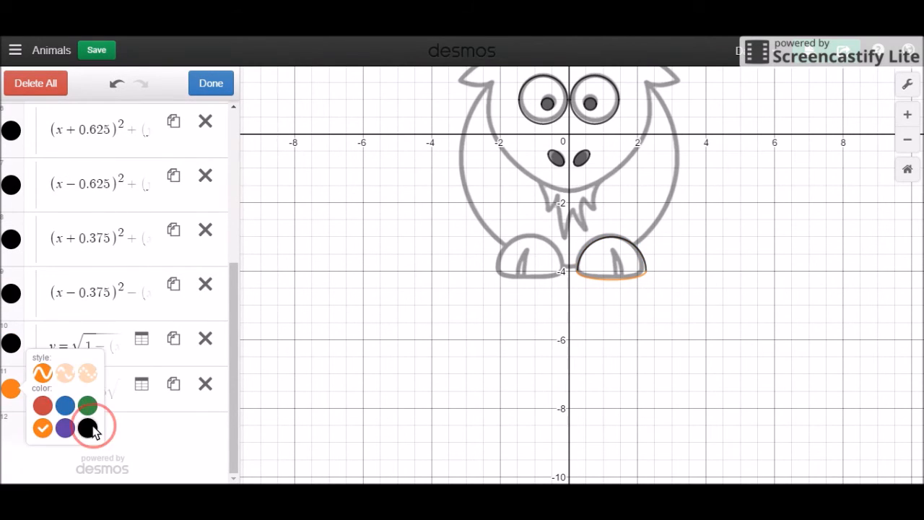
pyautogui.click(87, 428)
# - Duplicate both foot curves and change the upper curve's copy to y=√(1-(x+1.25)^2)-4 for the opposite foot
pyautogui.click(180, 343)
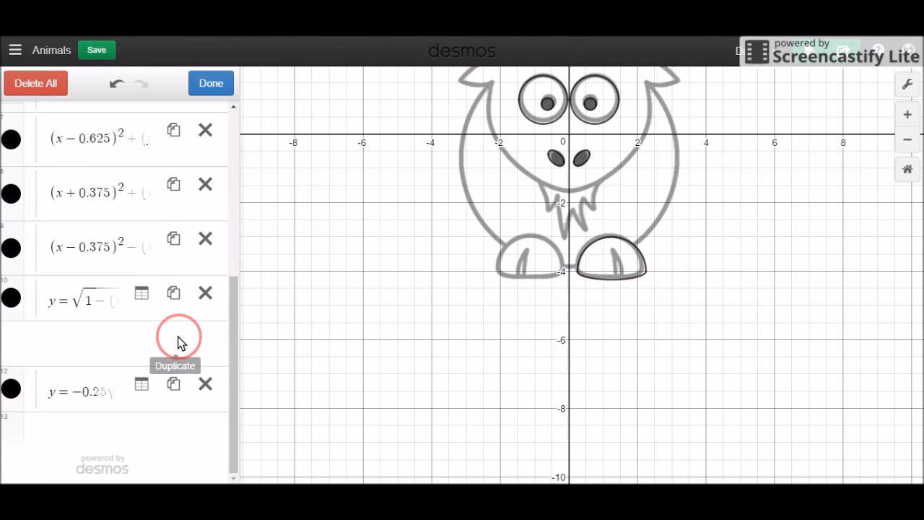
pyautogui.click(172, 387)
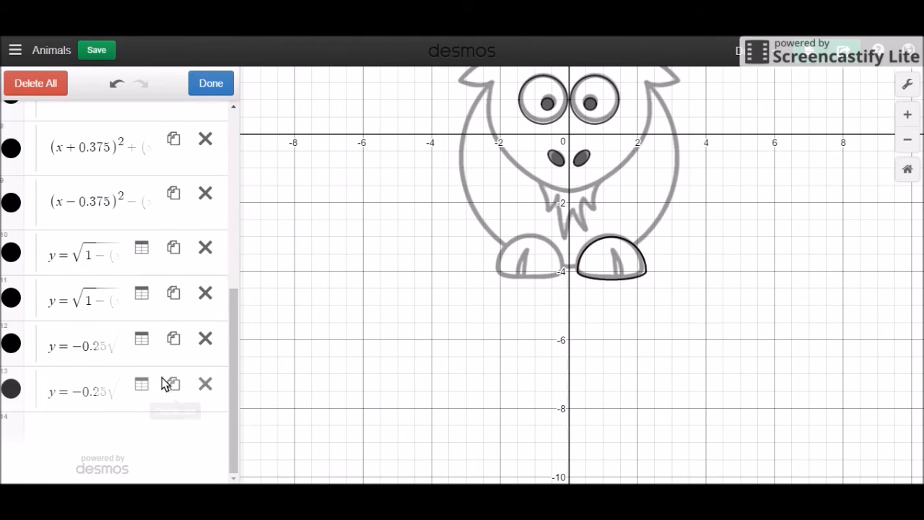
pyautogui.click(74, 297)
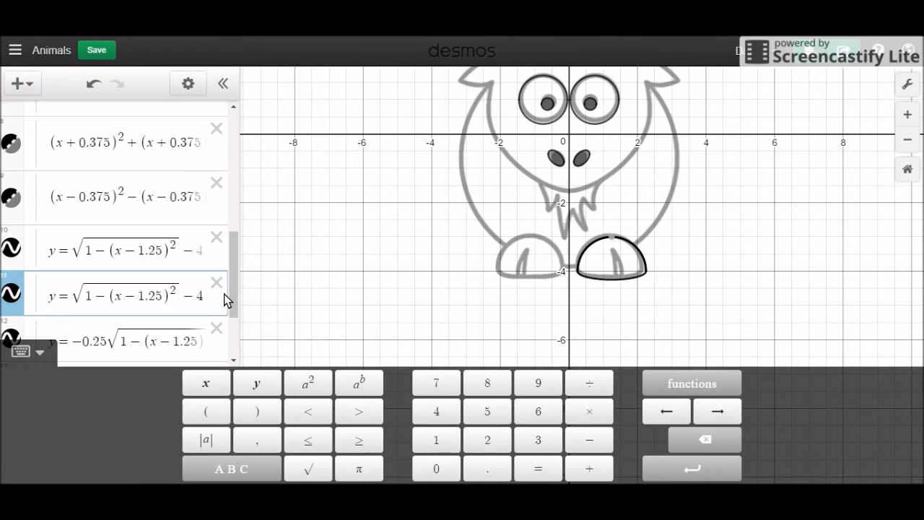
pyautogui.press('Right')
pyautogui.press('Right')
pyautogui.press('Right')
pyautogui.press('Right')
pyautogui.press('Right')
pyautogui.press('BackSpace')
pyautogui.write('+')
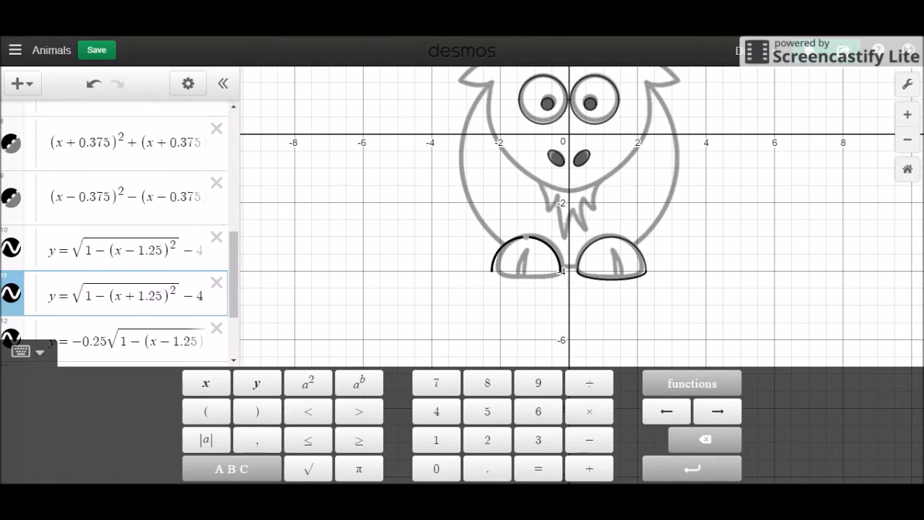
# - Change the copy of the foot's lower curve to y=-0.25√(1-(x+1.25)^2)-4 for the opposite foot
pyautogui.click(148, 339)
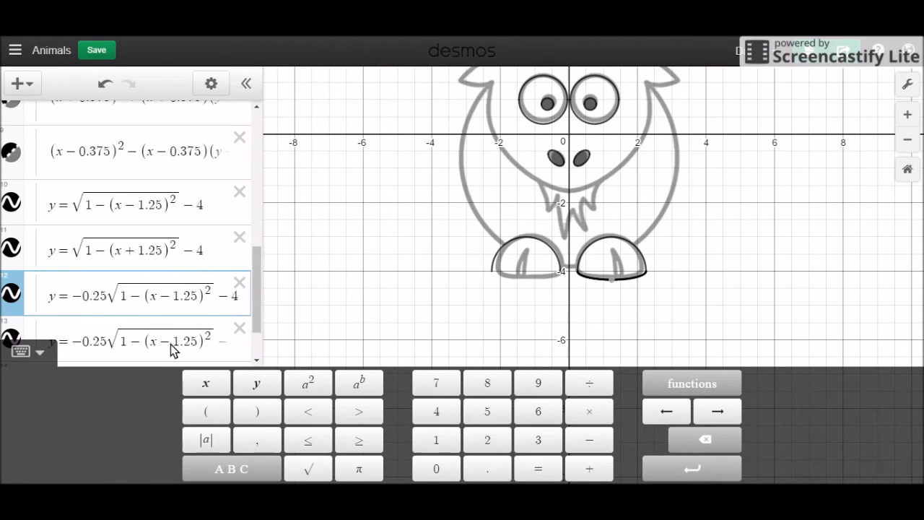
pyautogui.moveTo(256, 291); pyautogui.dragTo(256, 312)
pyautogui.click(178, 272)
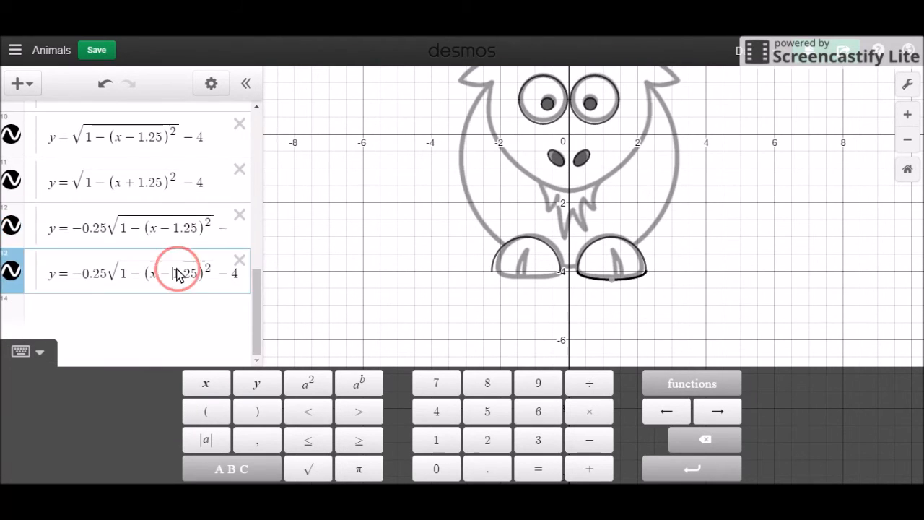
pyautogui.press('BackSpace')
pyautogui.write('+')
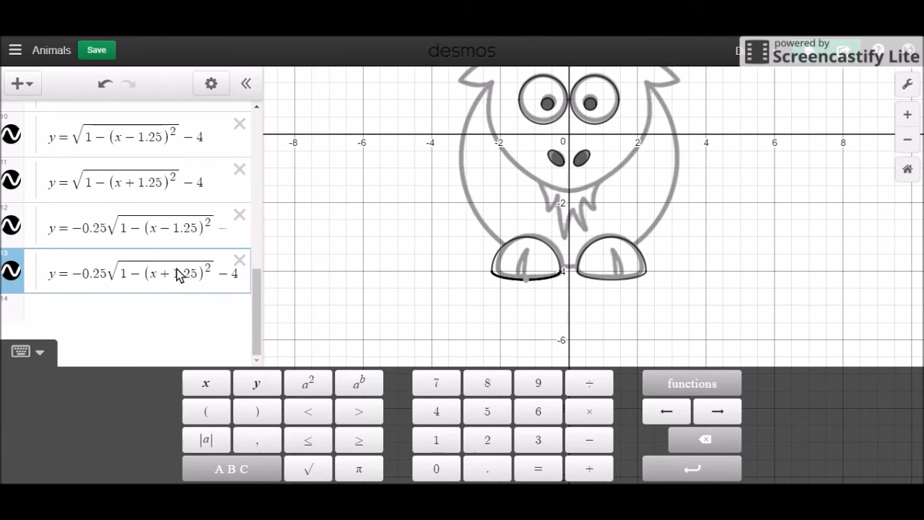
# - Hide the goatRef.PNG reference image to examine the traced eyes, nostrils and feet on their own, and show it again
pyautogui.moveTo(262, 294); pyautogui.dragTo(256, 152)
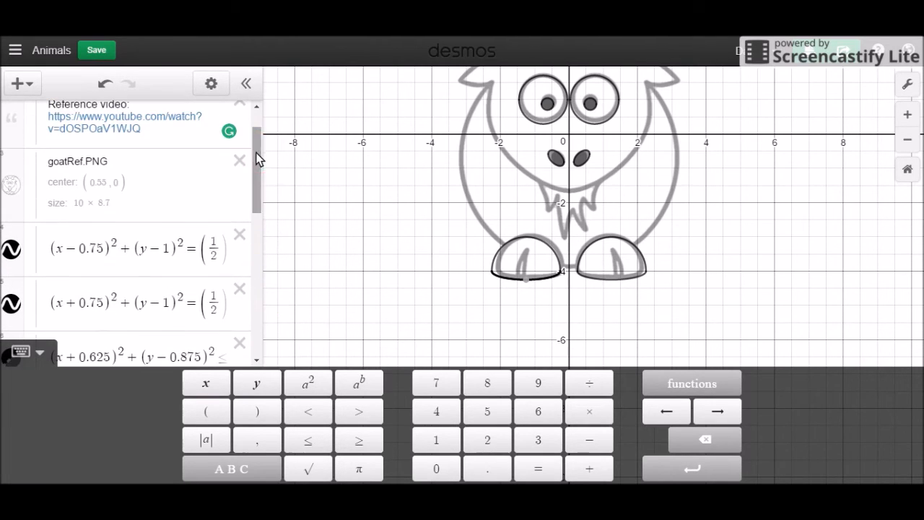
pyautogui.click(8, 183)
pyautogui.moveTo(233, 309); pyautogui.dragTo(222, 178)
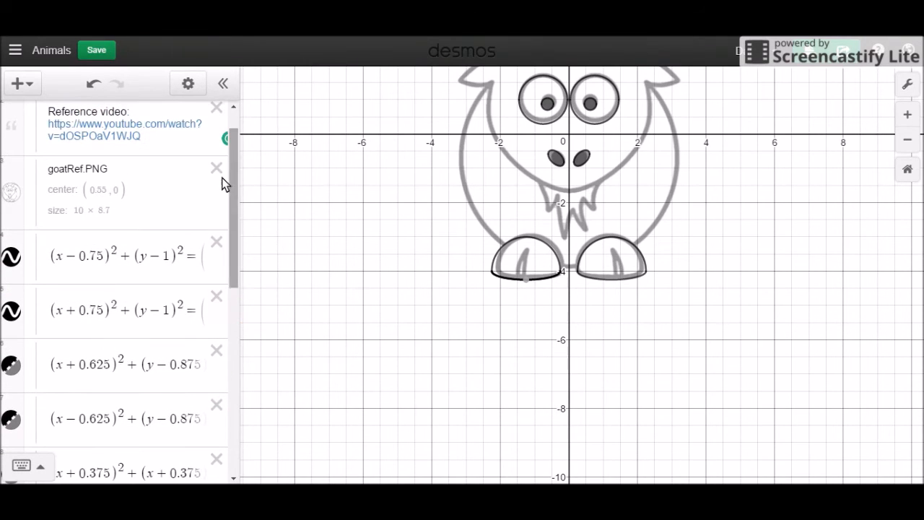
pyautogui.click(10, 193)
pyautogui.click(372, 236)
pyautogui.moveTo(372, 236); pyautogui.dragTo(375, 313)
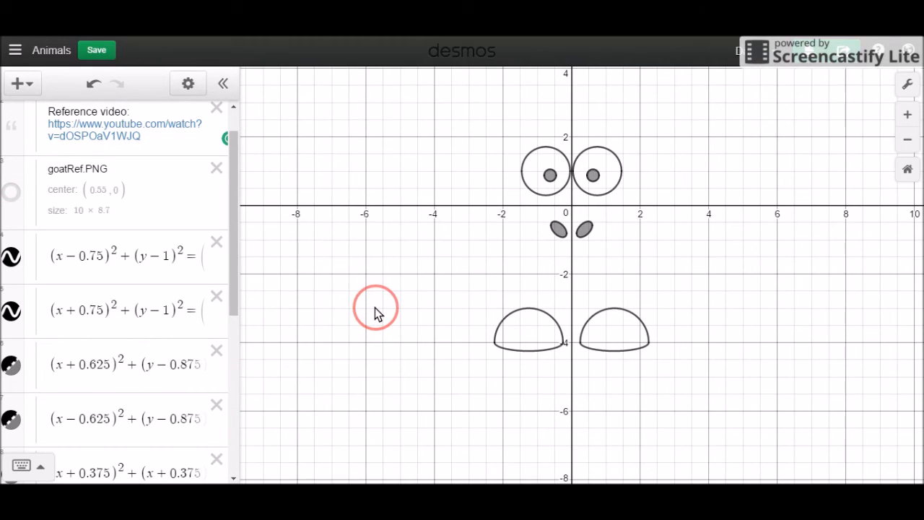
pyautogui.click(17, 192)
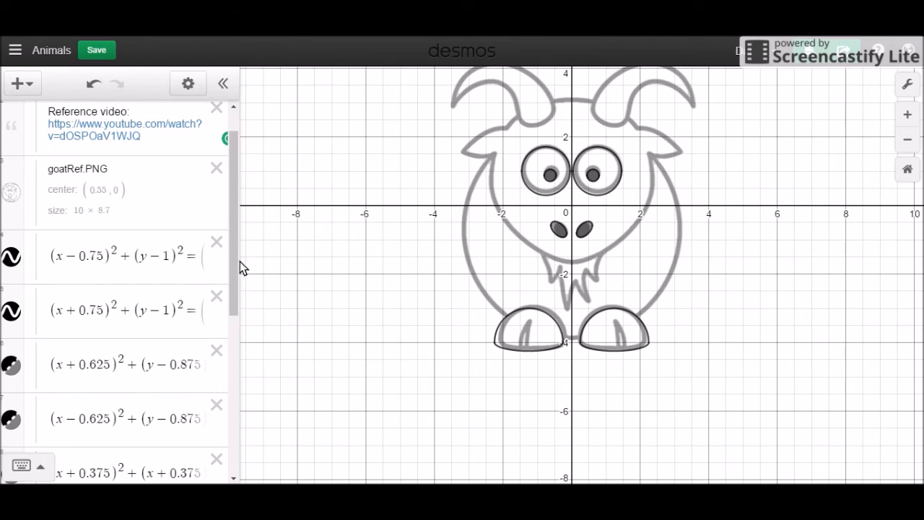
# - Add the expression y=√x below the foot curves as a base for the toe line
pyautogui.moveTo(235, 263); pyautogui.dragTo(231, 423)
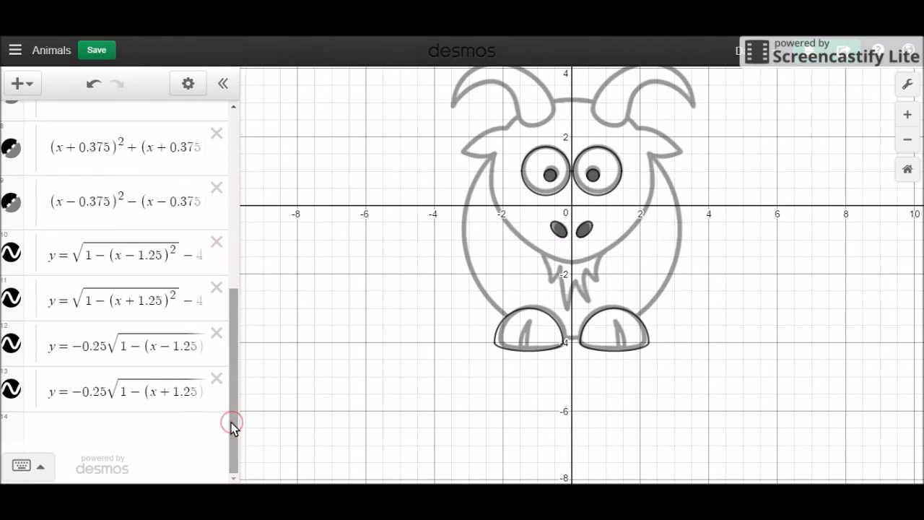
pyautogui.click(142, 402)
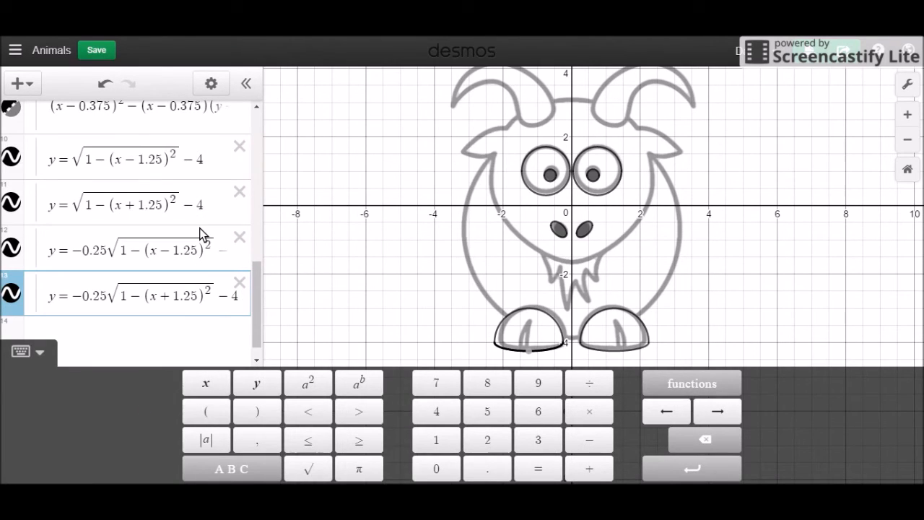
pyautogui.press('Return')
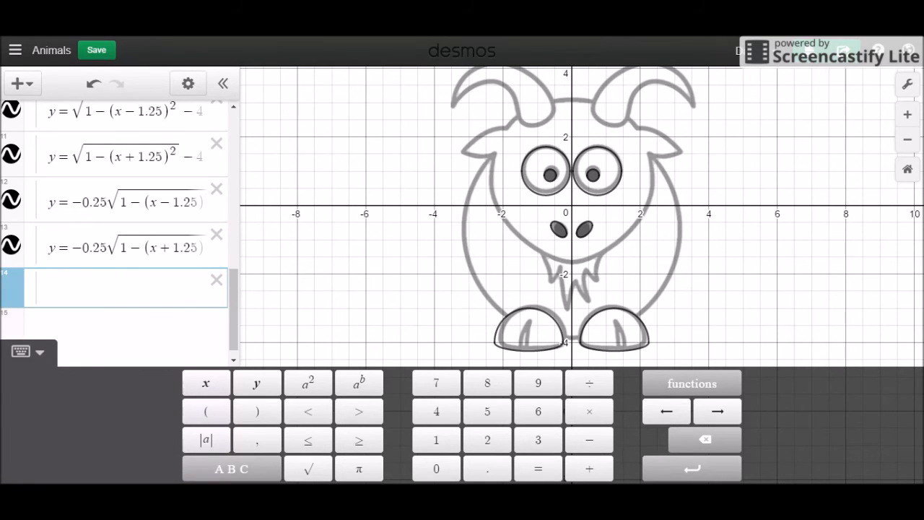
pyautogui.write('sqrt')
pyautogui.press('Left')
pyautogui.write('y=')
pyautogui.press('Right')
pyautogui.write('x')
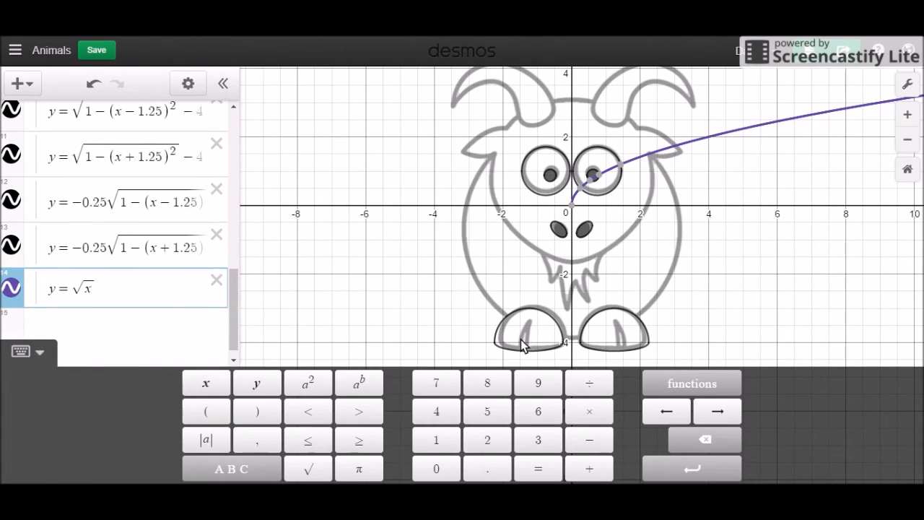
# - Shift the square-root curve onto the negative-x foot's toe line as y=√(x+1.5)-4.25
pyautogui.write('+1.75')
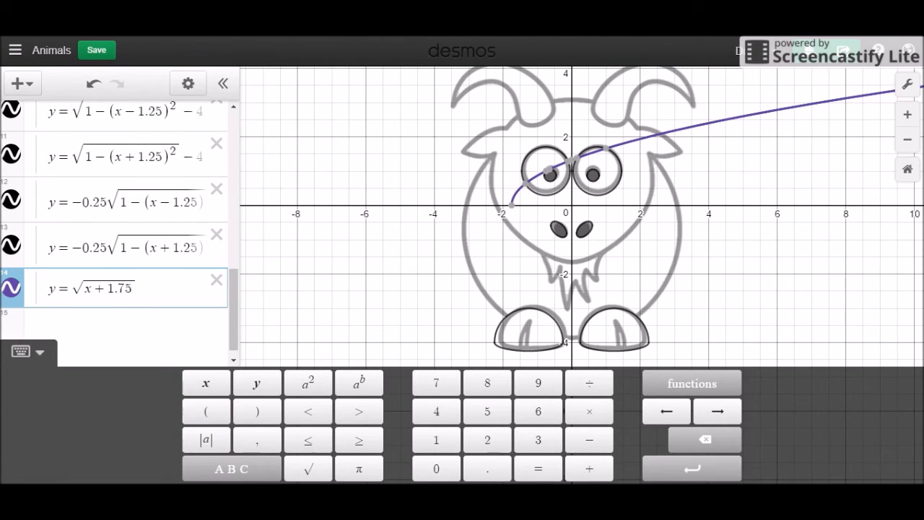
pyautogui.press('BackSpace')
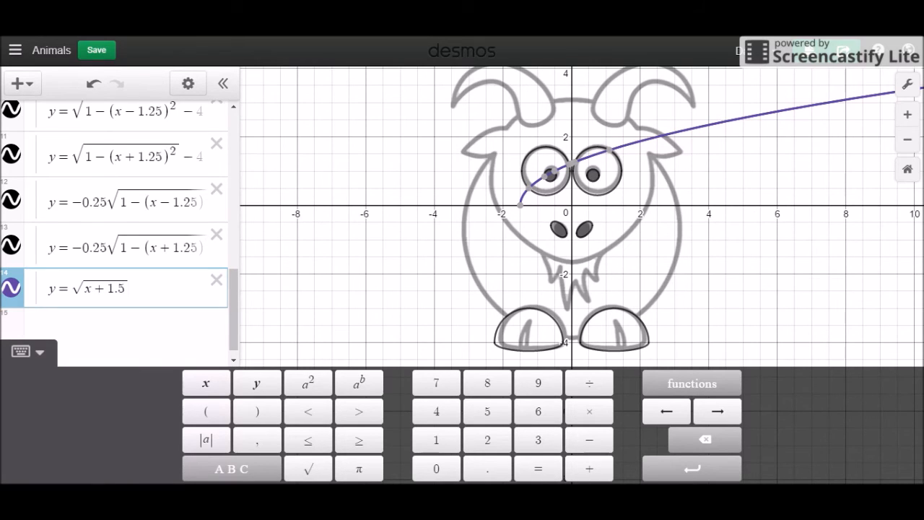
pyautogui.press('Right')
pyautogui.write('-4')
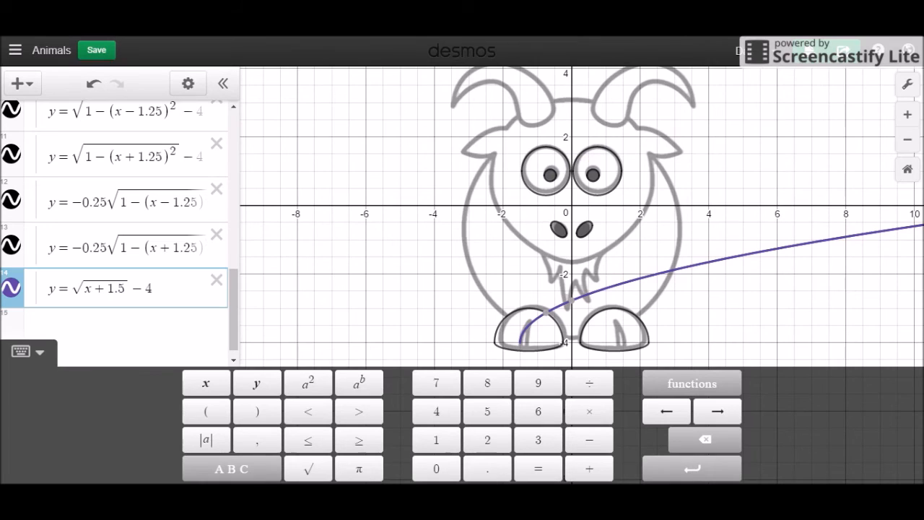
pyautogui.write('.25')
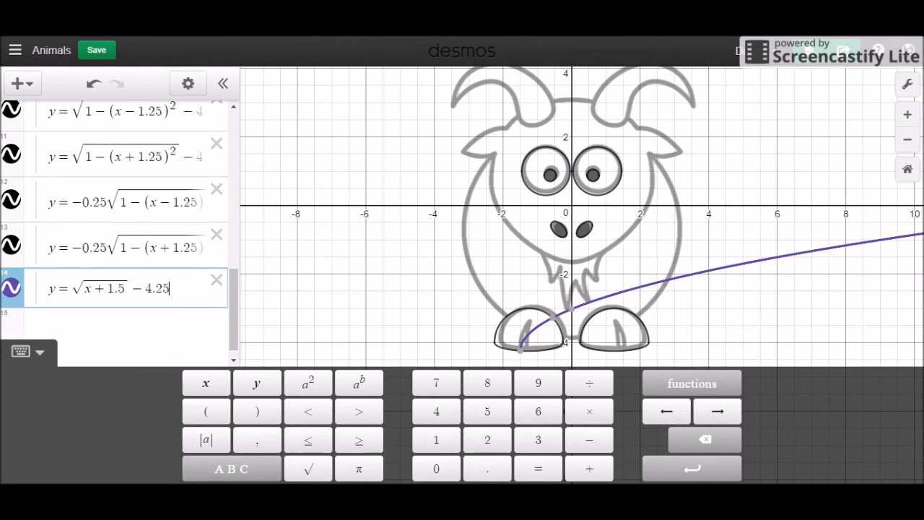
# - Stretch the toe-line curve by a factor of 1.875 to make it y=1.875√(x+1.5)-4.25
pyautogui.press('Left')
pyautogui.press('Left')
pyautogui.press('Left')
pyautogui.press('Left')
pyautogui.press('Left')
pyautogui.press('Left')
pyautogui.press('Left')
pyautogui.press('Left')
pyautogui.press('Left')
pyautogui.press('Left')
pyautogui.write('2')
pyautogui.press('BackSpace')
pyautogui.write('1.875')
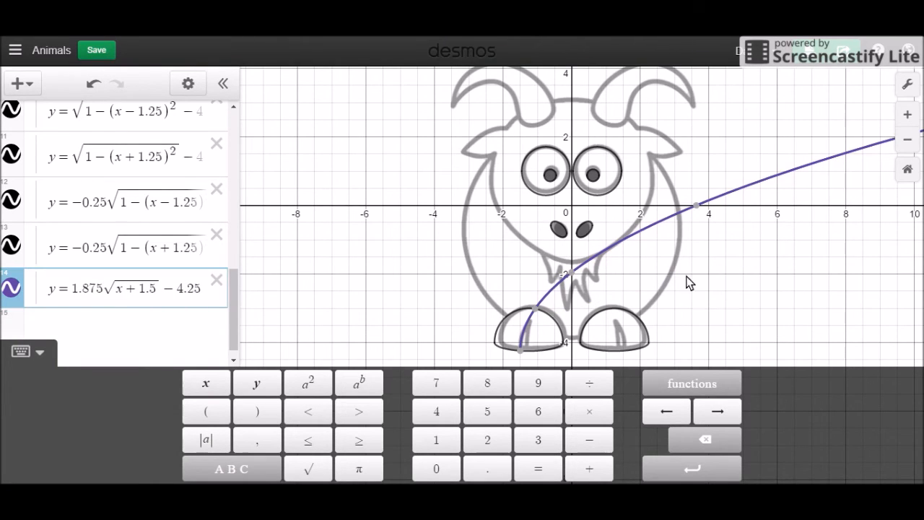
# - Hide the square-root toe curve and add y=log(x+1.5) below it as an alternative
pyautogui.click(10, 289)
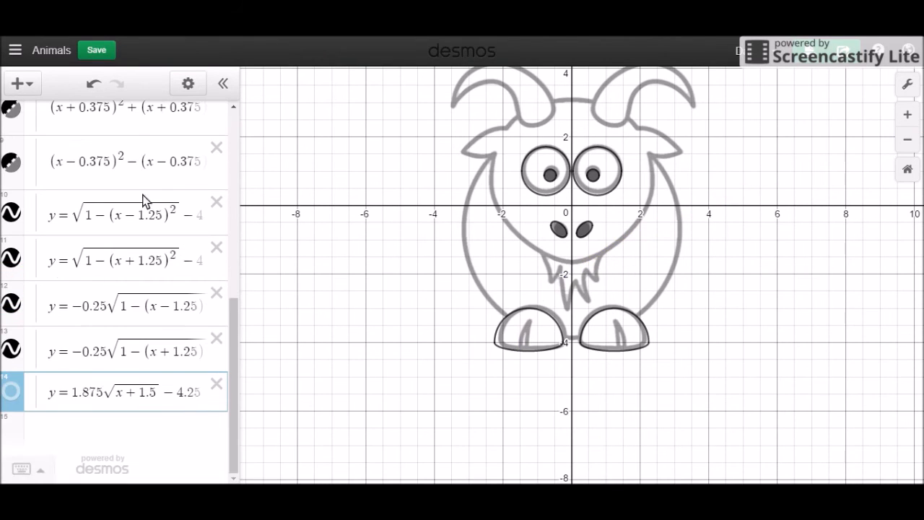
pyautogui.click(149, 390)
pyautogui.press('Return')
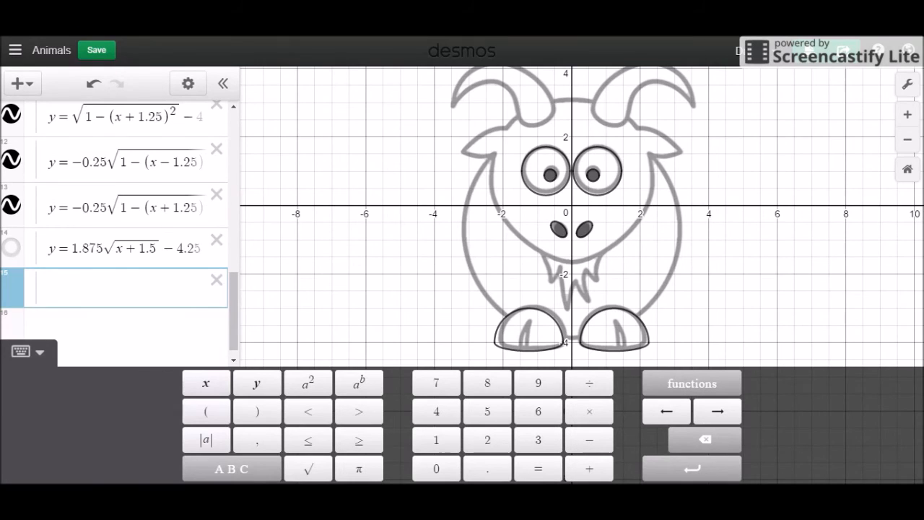
pyautogui.write('y=')
pyautogui.write('log')
pyautogui.write('sqrt')
pyautogui.press('BackSpace')
pyautogui.write('(x+1.5')
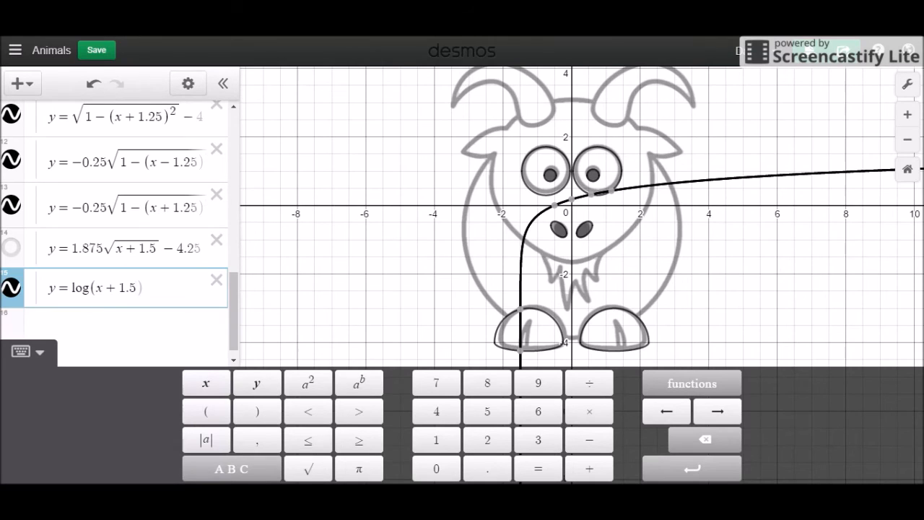
# - Shift the logarithm curve down to the foot as y=log(x+1.5)-3
pyautogui.write(')')
pyautogui.write('-1.25')
pyautogui.press('BackSpace')
pyautogui.press('BackSpace')
pyautogui.press('BackSpace')
pyautogui.press('BackSpace')
pyautogui.write('4.25')
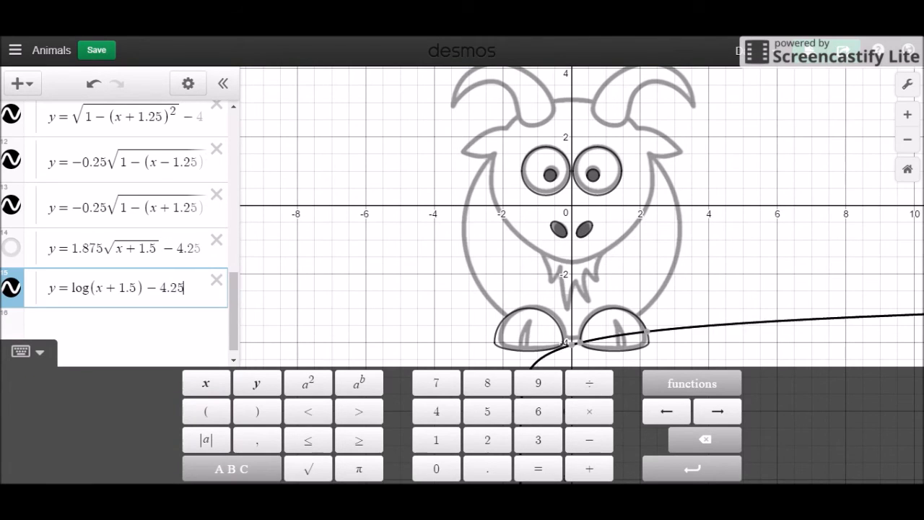
pyautogui.press('Left')
pyautogui.press('Left')
pyautogui.press('BackSpace')
pyautogui.write('3')
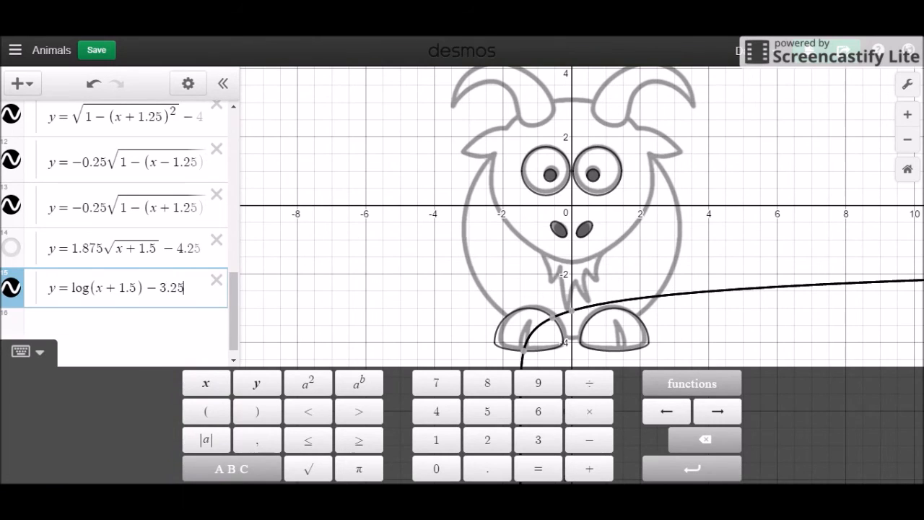
pyautogui.press('BackSpace')
pyautogui.press('BackSpace')
pyautogui.press('BackSpace')
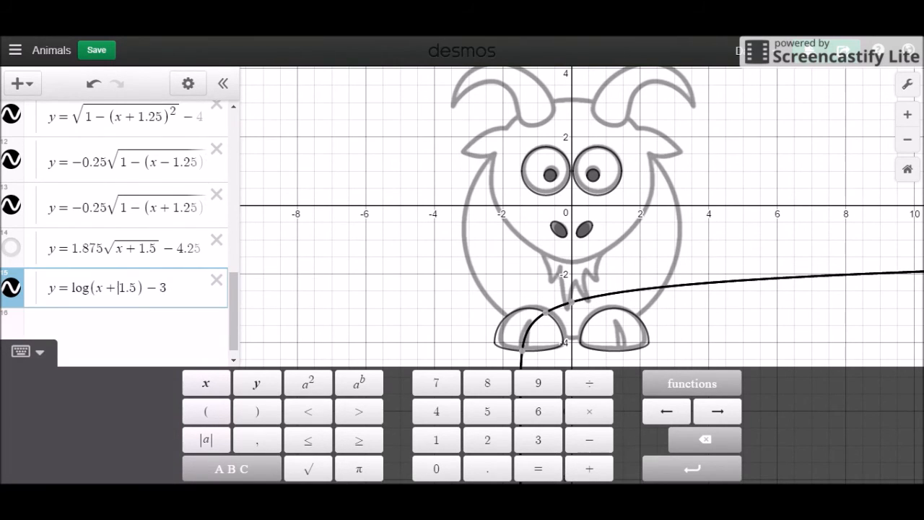
# - Give the toe line's logarithm a base of 20
pyautogui.click(90, 287)
pyautogui.write('_')
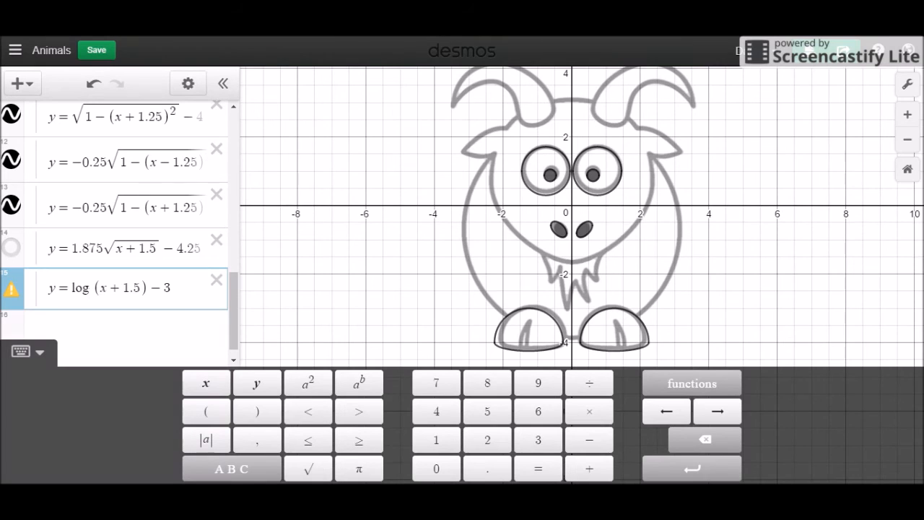
pyautogui.write('5')
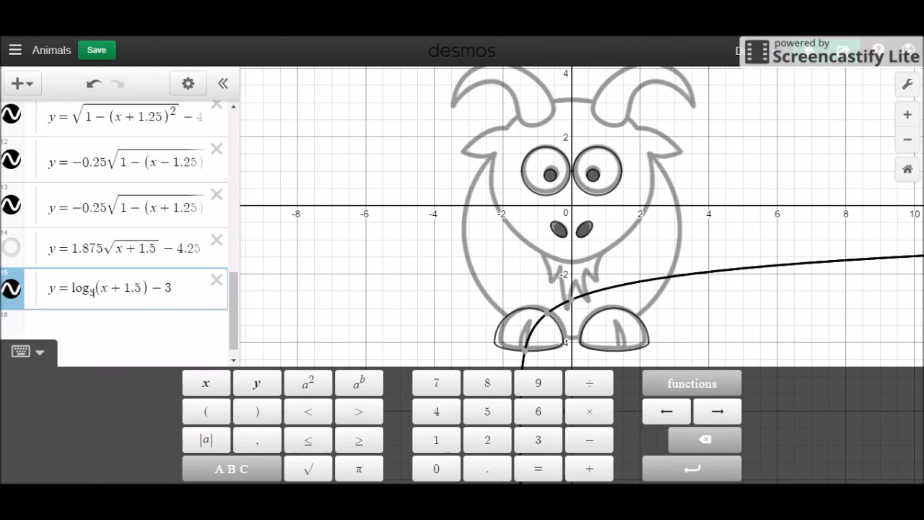
pyautogui.press('BackSpace')
pyautogui.write('20')
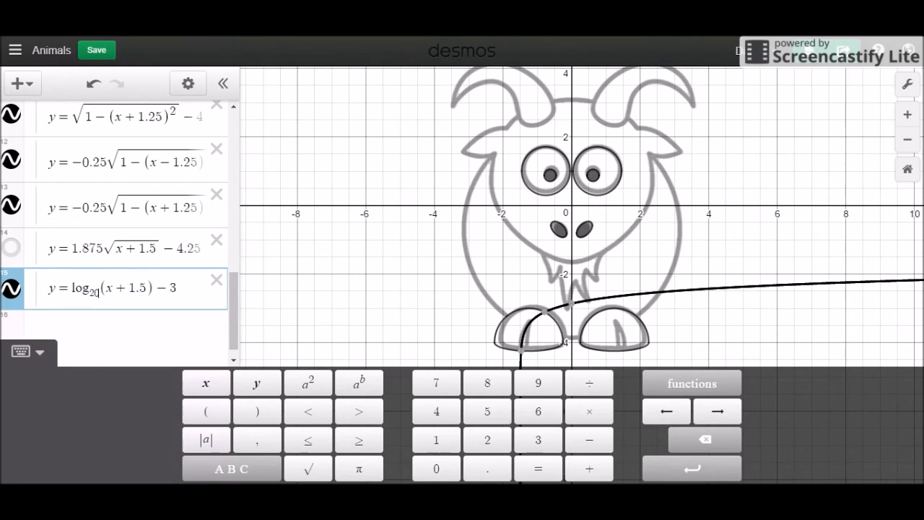
# - Set the logarithm curve's horizontal shift to x+1.55
pyautogui.press('Left')
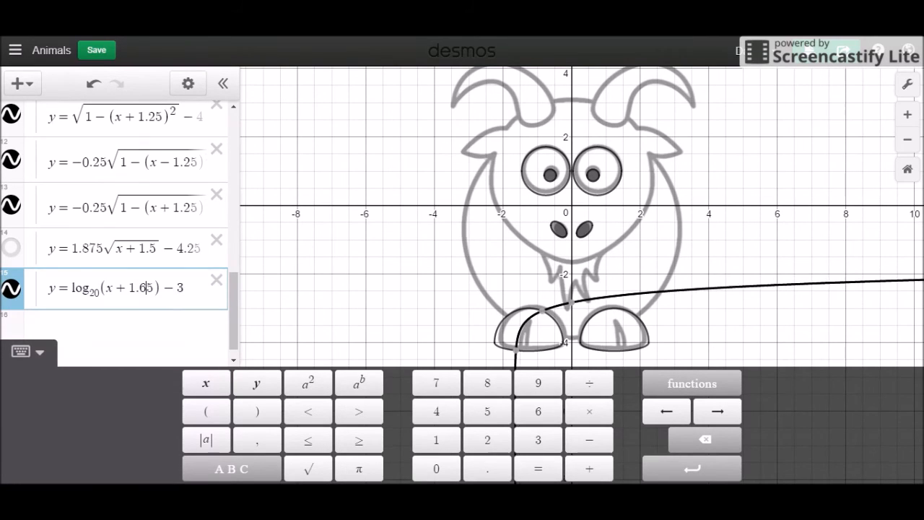
pyautogui.write('6')
pyautogui.press('Delete')
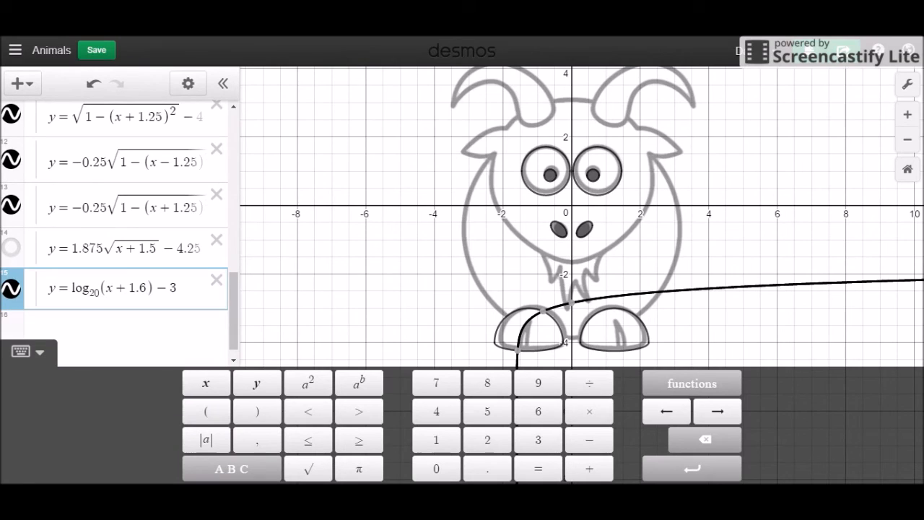
pyautogui.press('BackSpace')
pyautogui.write('55')
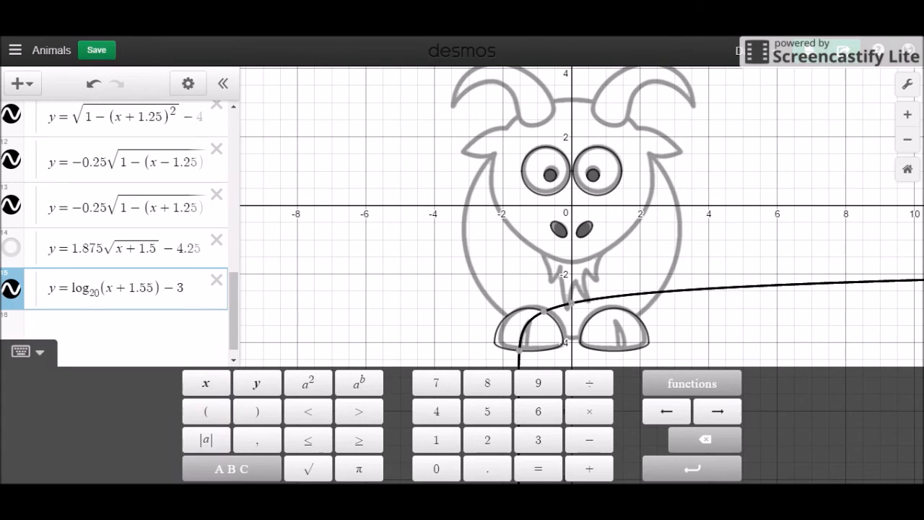
# - Set the logarithm curve's colour to purple and hide the curve
pyautogui.click(187, 83)
pyautogui.click(16, 391)
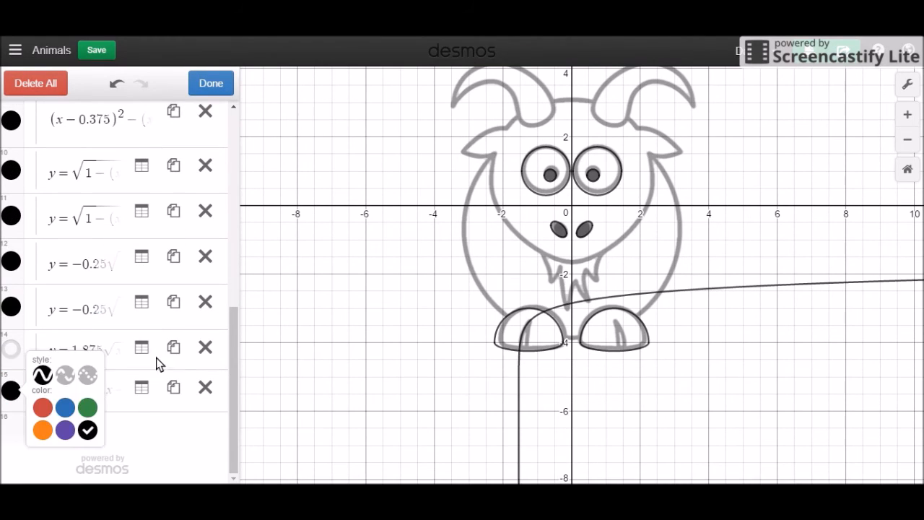
pyautogui.click(65, 430)
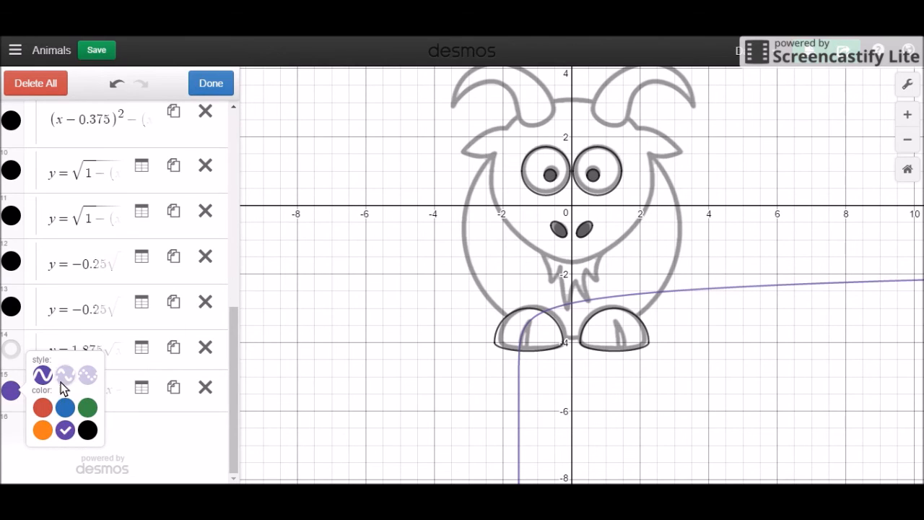
pyautogui.click(11, 390)
pyautogui.click(210, 85)
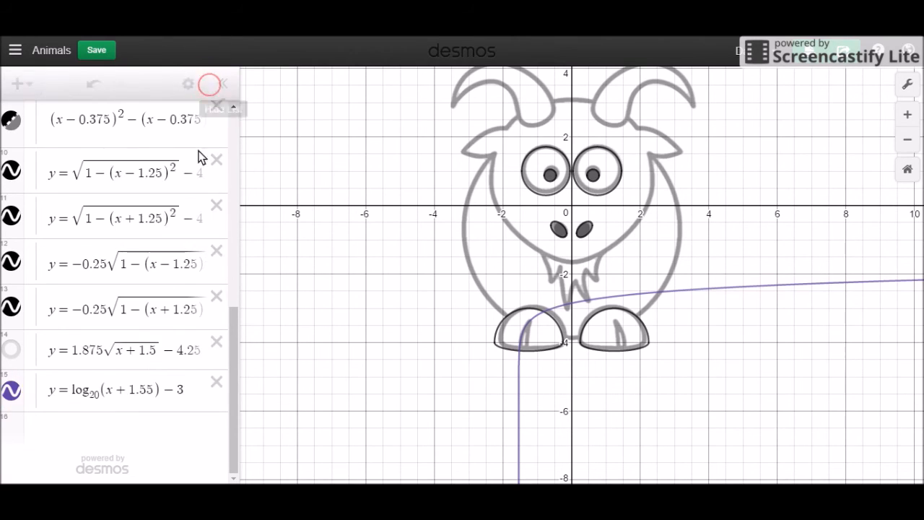
pyautogui.click(13, 388)
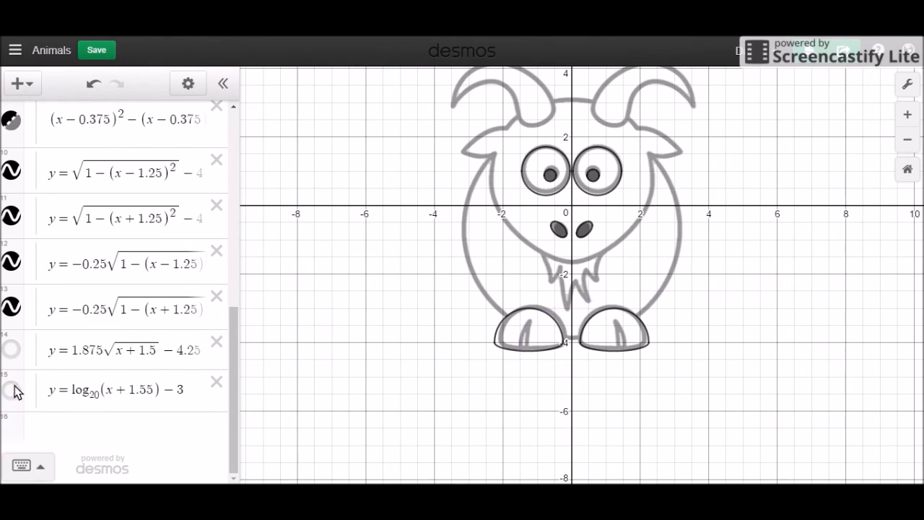
# - Add the square root curve y=sqrt(1+(x+2.5)) as a new expression below the logarithm
pyautogui.click(114, 383)
pyautogui.press('Return')
pyautogui.write('y=xqrt')
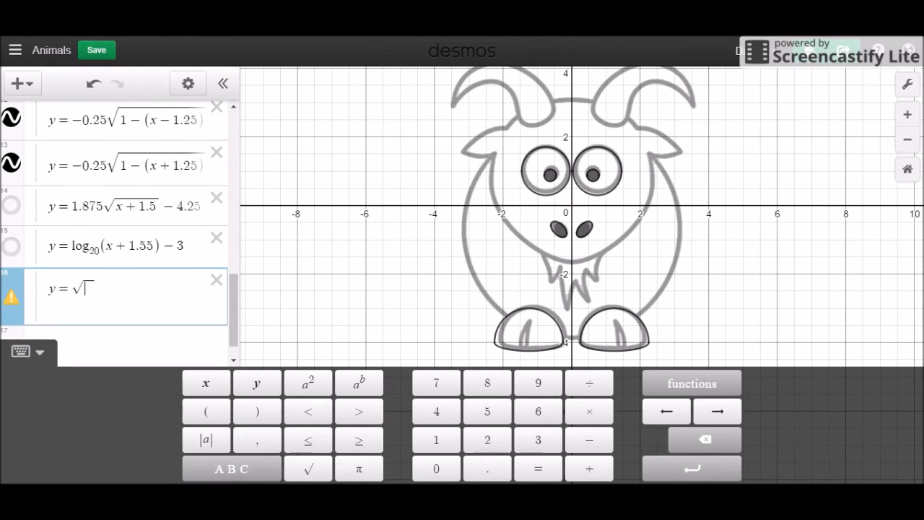
pyautogui.press('BackSpace')
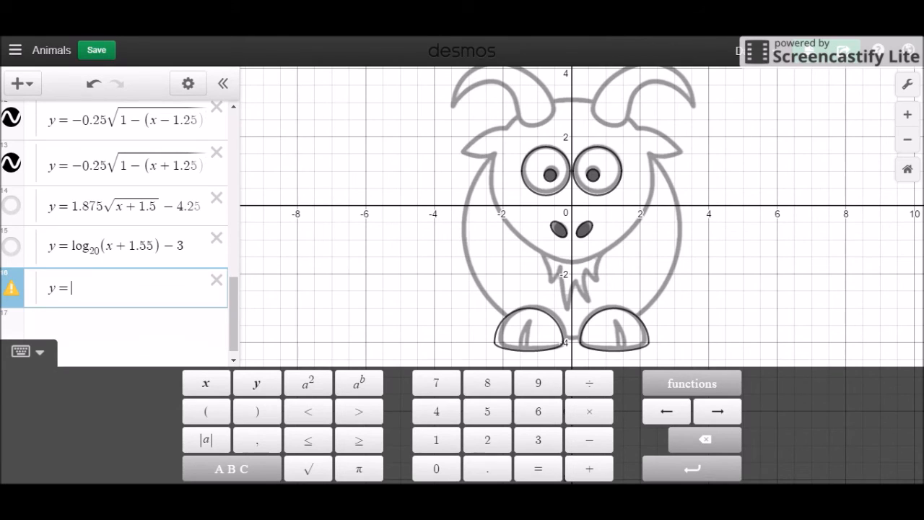
pyautogui.press('BackSpace')
pyautogui.press('BackSpace')
pyautogui.write('sqrt')
pyautogui.press('BackSpace')
pyautogui.write('y=sqr')
pyautogui.write('t')
pyautogui.write('1')
pyautogui.press('BackSpace')
pyautogui.write('1+(')
pyautogui.press('BackSpace')
pyautogui.write('(x + 2.5')
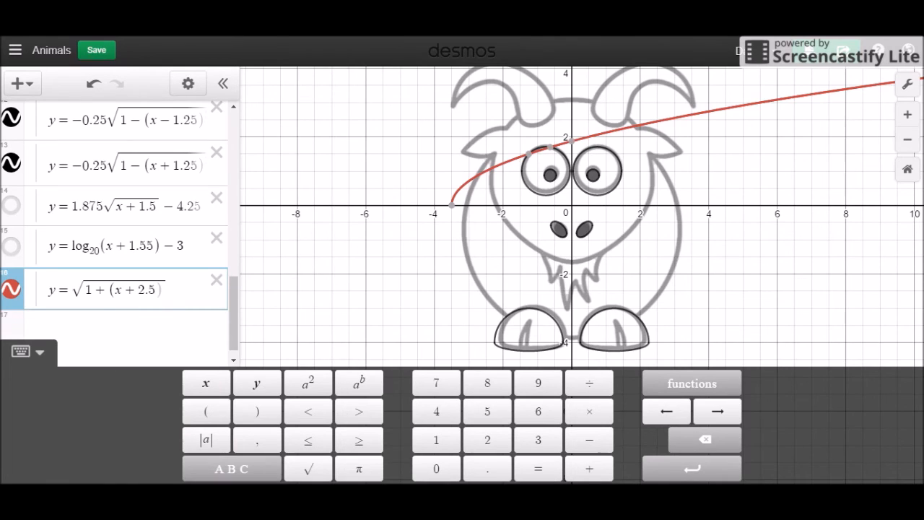
# - Set the new square root curve's inner term to x+0.5 and lower the curve by 4.25
pyautogui.press('BackSpace')
pyautogui.press('BackSpace')
pyautogui.press('BackSpace')
pyautogui.write('0.5')
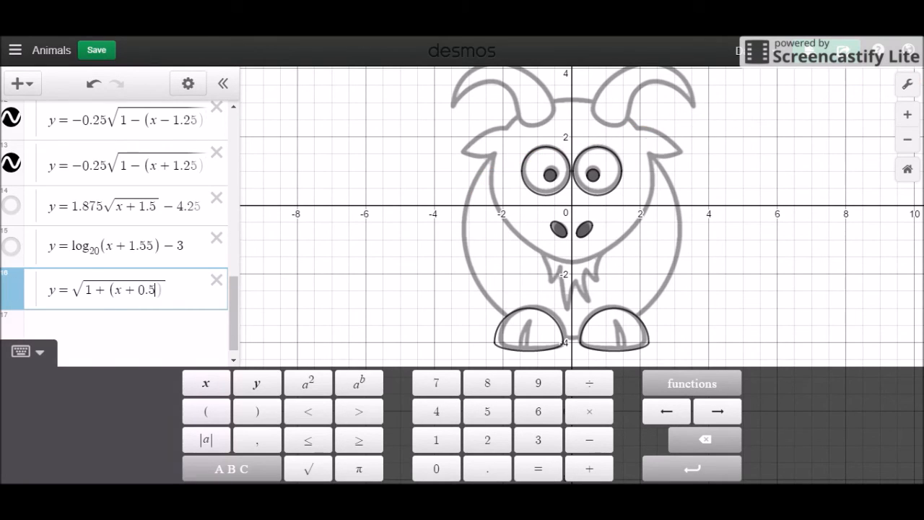
pyautogui.write(')')
pyautogui.press('Right')
pyautogui.write('-')
pyautogui.write('4.25')
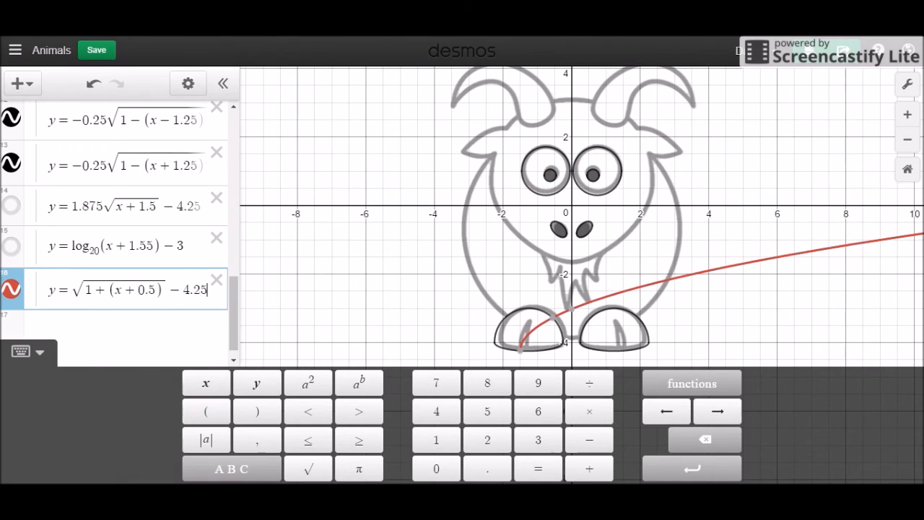
# - Multiply the new square root by a coefficient of 2
pyautogui.press('Left')
pyautogui.press('Left')
pyautogui.press('Left')
pyautogui.press('Left')
pyautogui.press('Left')
pyautogui.press('Left')
pyautogui.press('Left')
pyautogui.press('Left')
pyautogui.press('Left')
pyautogui.press('Left')
pyautogui.press('Left')
pyautogui.press('Left')
pyautogui.press('Left')
pyautogui.press('Left')
pyautogui.press('Left')
pyautogui.press('Left')
pyautogui.press('Left')
pyautogui.press('Right')
pyautogui.press('Right')
pyautogui.write('2')
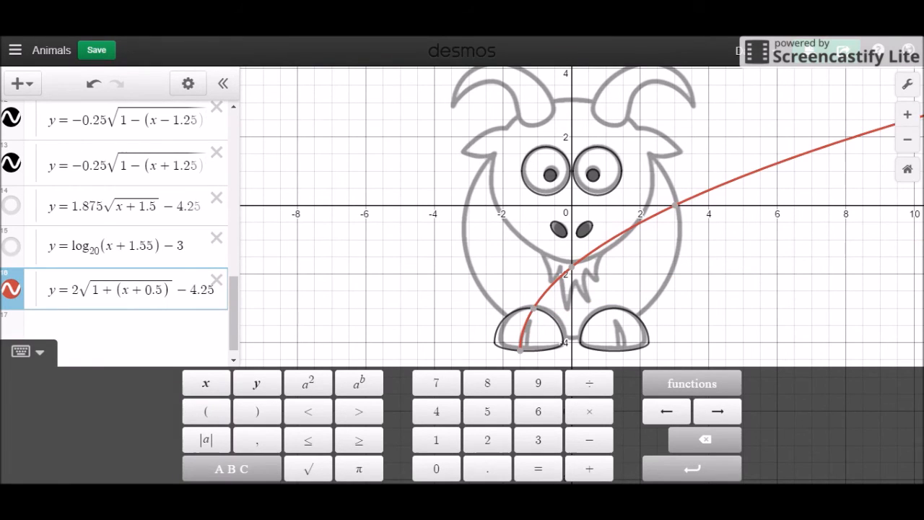
# - Replace the square root's coefficient with 1.75
pyautogui.press('BackSpace')
pyautogui.write('1.87')
pyautogui.write('5')
pyautogui.press('Left')
pyautogui.press('Left')
pyautogui.press('BackSpace')
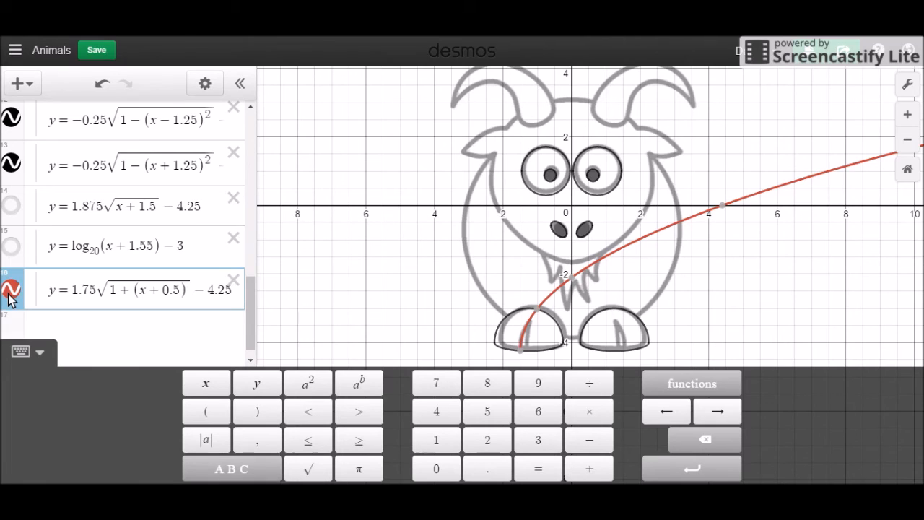
# - Set the new square root curve's colour to purple
pyautogui.click(205, 83)
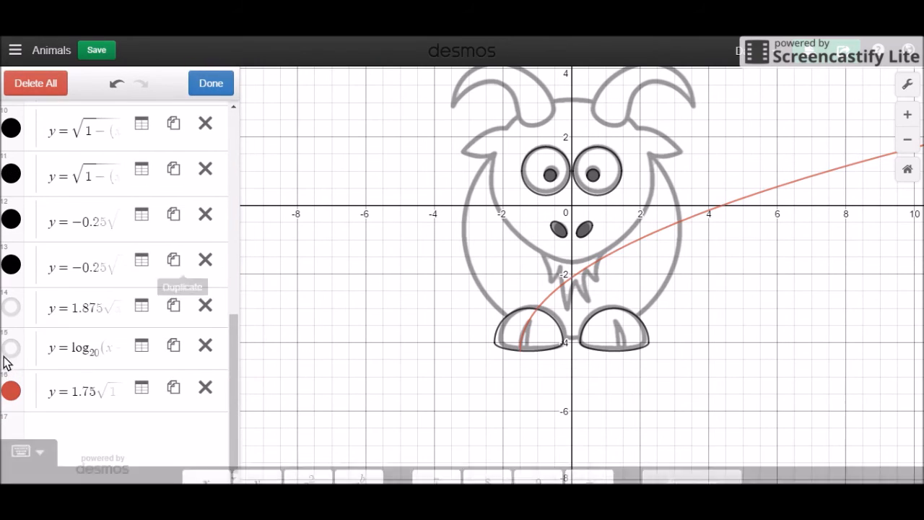
pyautogui.click(13, 396)
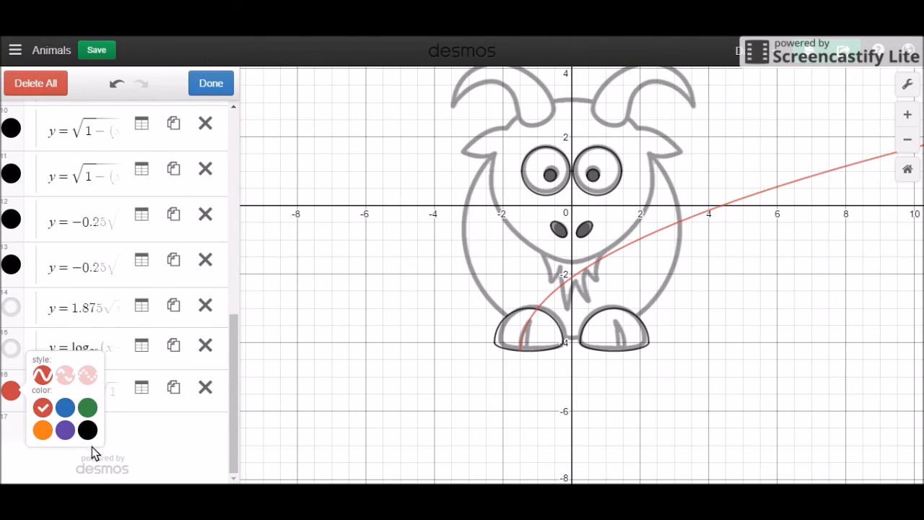
pyautogui.click(65, 430)
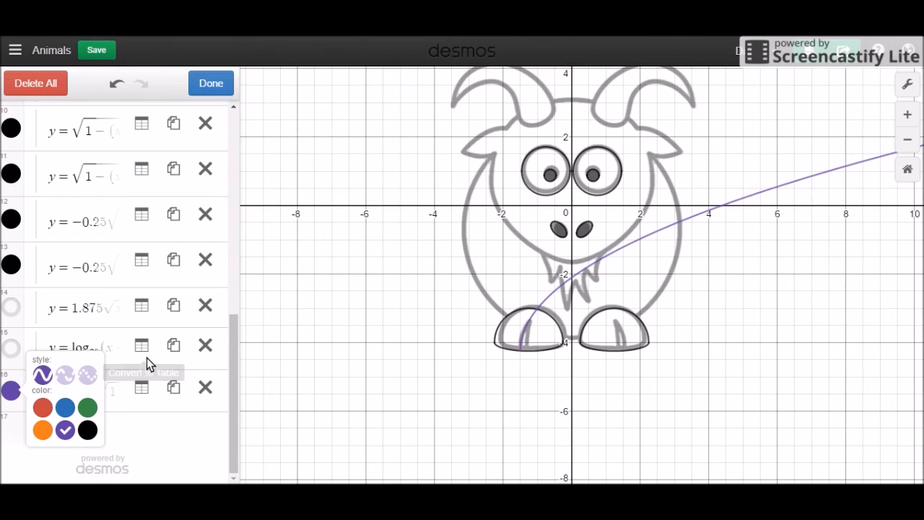
pyautogui.click(208, 81)
pyautogui.click(10, 393)
pyautogui.click(8, 392)
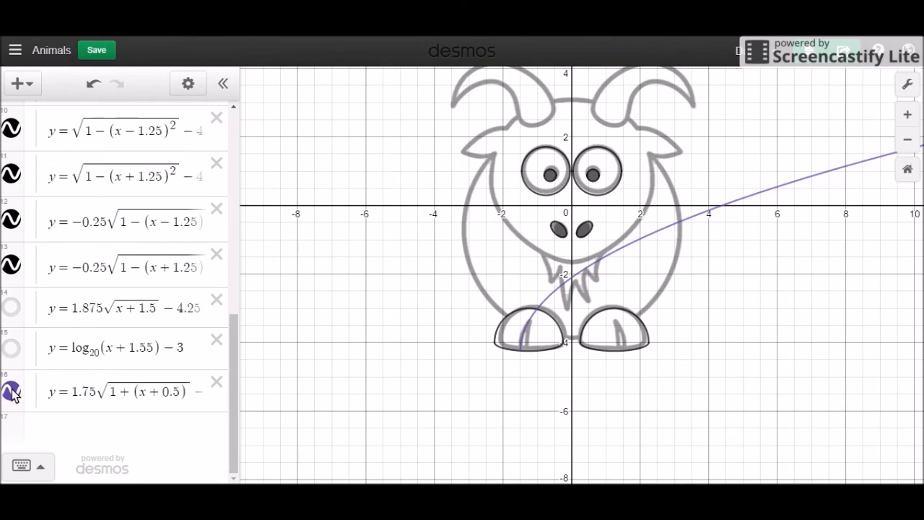
# - Show the base-20 logarithm curve and delete both square root attempts for the toe line
pyautogui.click(11, 349)
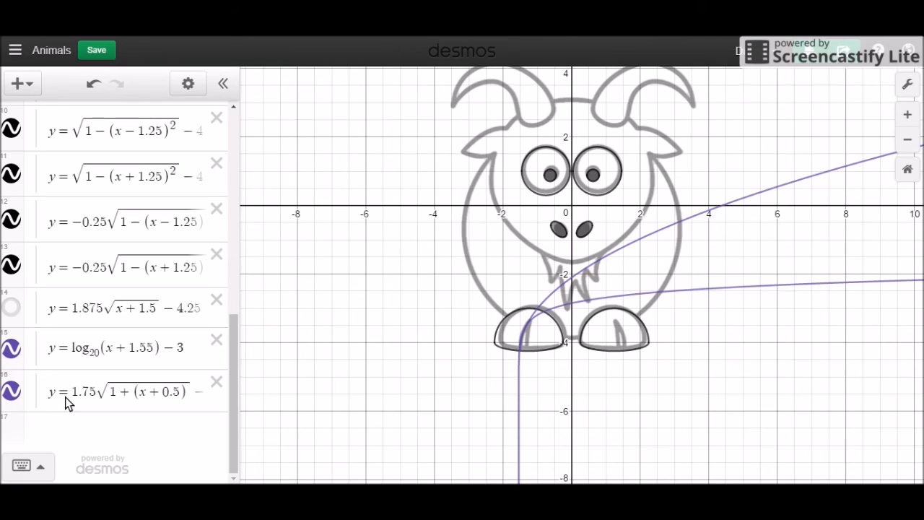
pyautogui.click(11, 390)
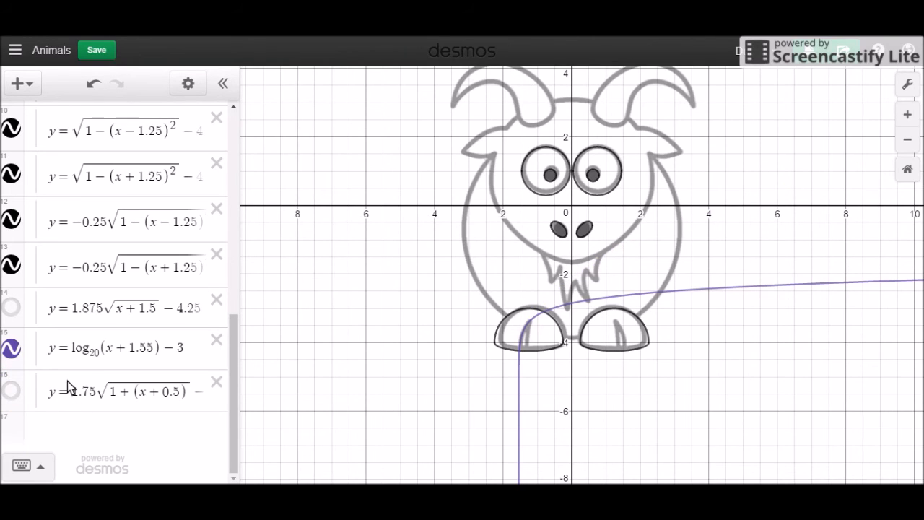
pyautogui.click(215, 306)
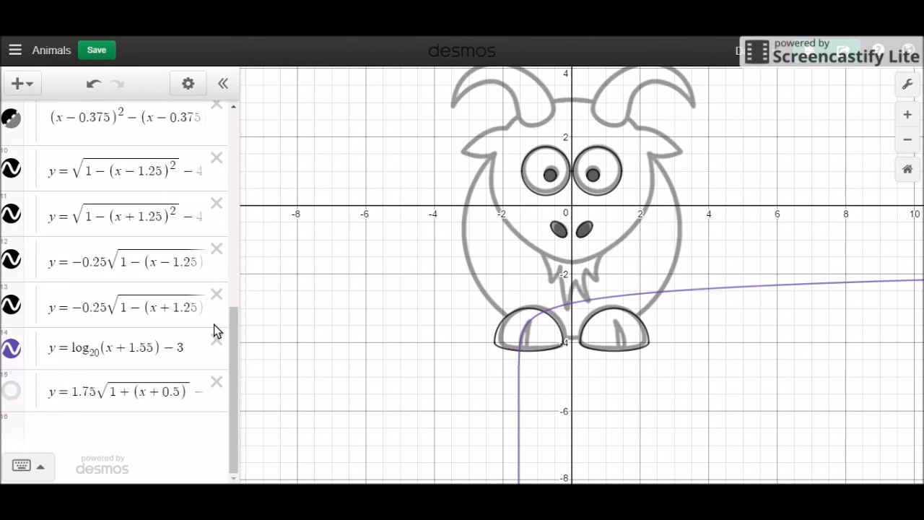
pyautogui.click(216, 383)
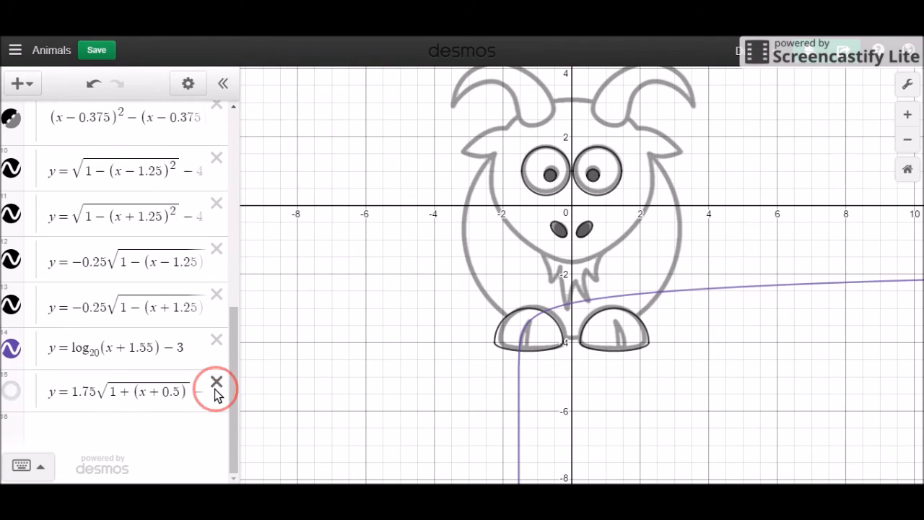
# - Duplicate the base-20 logarithm expression and set the copy's horizontal shift to x+1.45
pyautogui.click(189, 85)
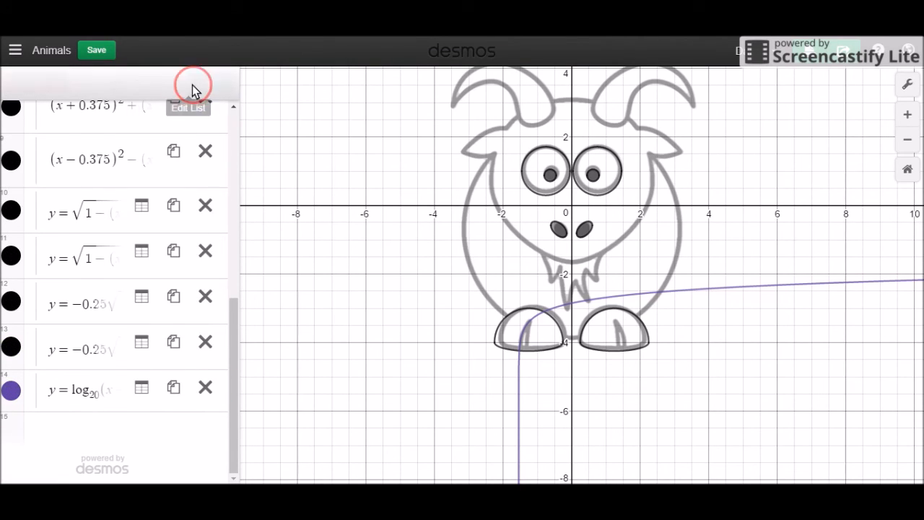
pyautogui.click(174, 390)
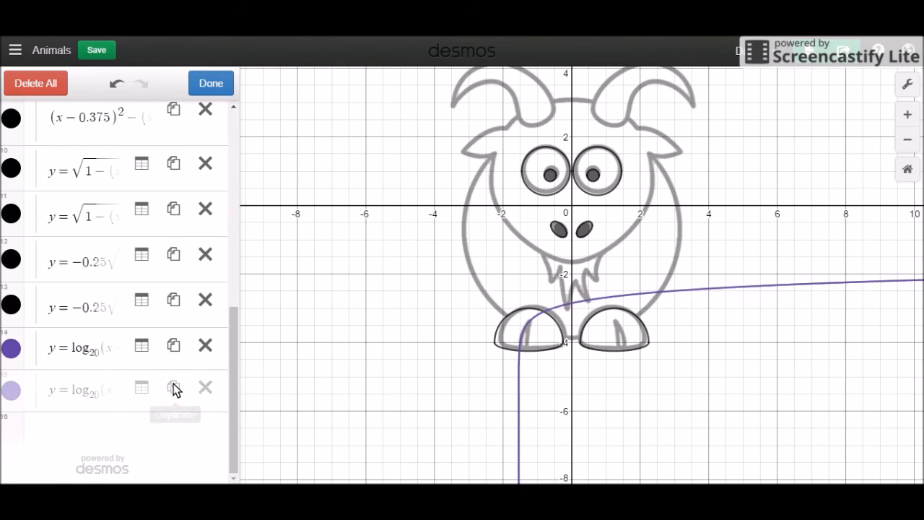
pyautogui.click(108, 390)
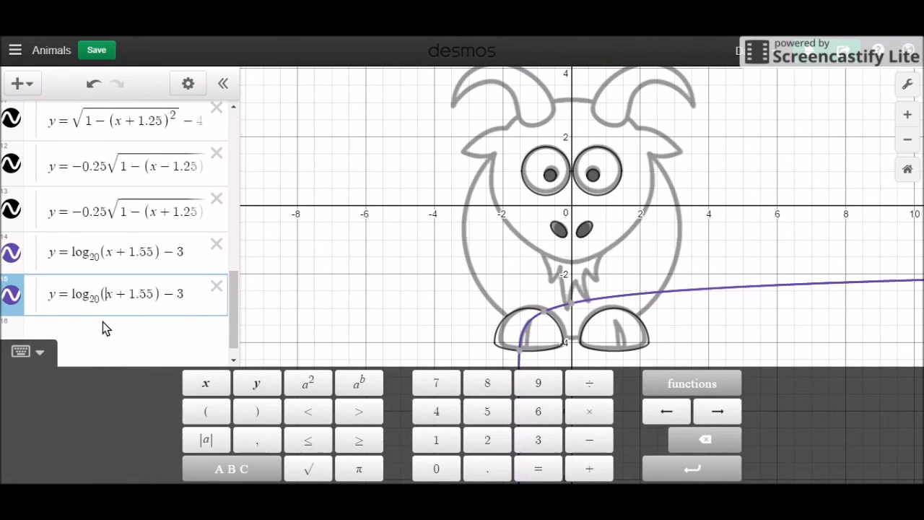
pyautogui.click(153, 298)
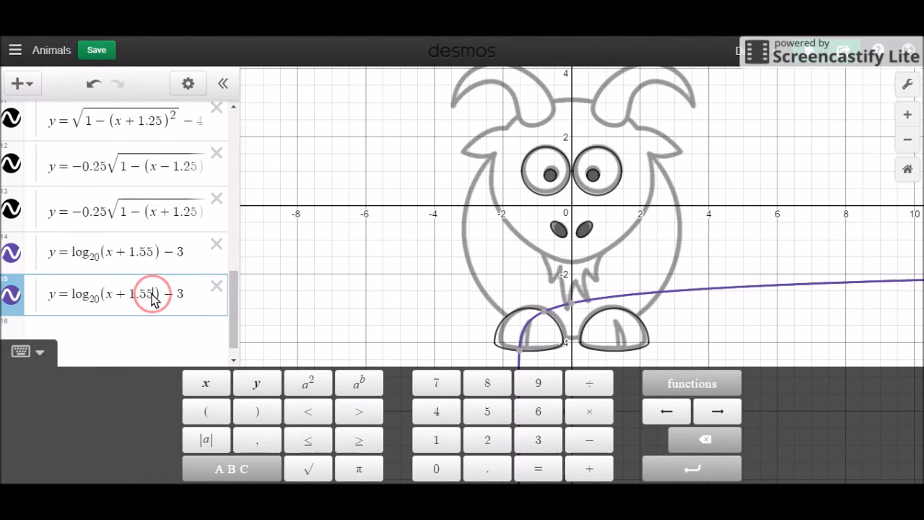
pyautogui.press('BackSpace')
pyautogui.write('4')
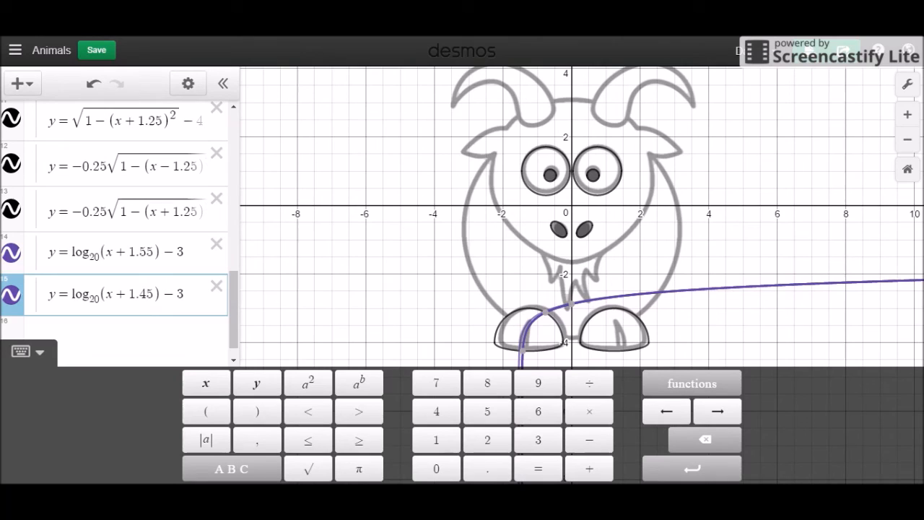
# - Set the copied logarithm's horizontal shift to x+1.375
pyautogui.press('Left')
pyautogui.press('Right')
pyautogui.press('Right')
pyautogui.press('Left')
pyautogui.press('BackSpace')
pyautogui.write('37')
# - Change the copied logarithm's base to 10
pyautogui.press('Left')
pyautogui.press('Left')
pyautogui.press('Left')
pyautogui.press('Left')
pyautogui.press('Left')
pyautogui.press('Left')
pyautogui.press('Left')
pyautogui.press('Left')
pyautogui.press('Left')
pyautogui.press('Left')
pyautogui.press('Left')
pyautogui.press('Left')
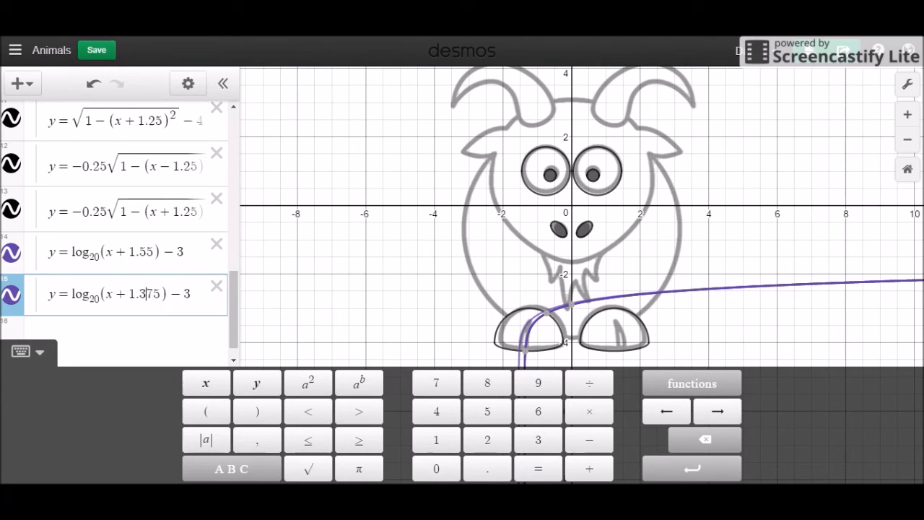
pyautogui.press('Right')
pyautogui.press('Right')
pyautogui.press('BackSpace')
pyautogui.write('1')
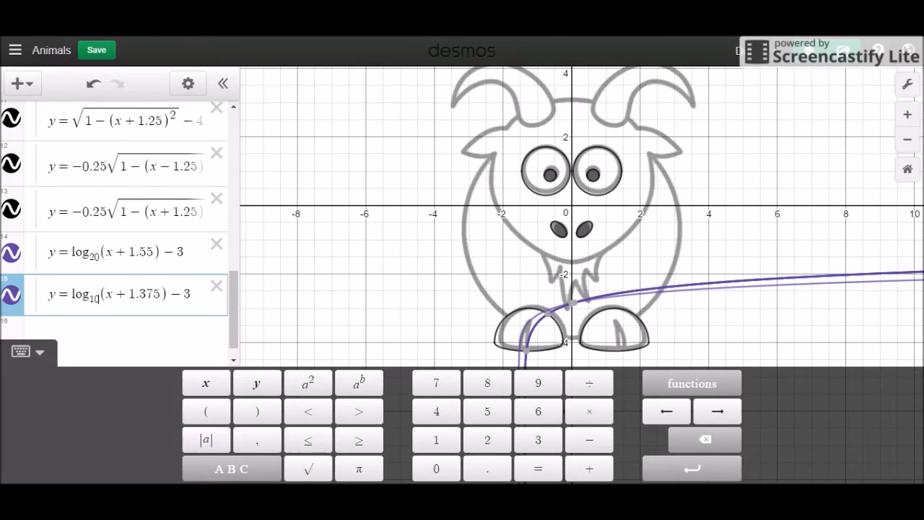
# - Try bases 2, 6 and 7 for the copied logarithm and remove its subscript, giving y=log(x+1.375)-3
pyautogui.press('BackSpace')
pyautogui.press('BackSpace')
pyautogui.write('4')
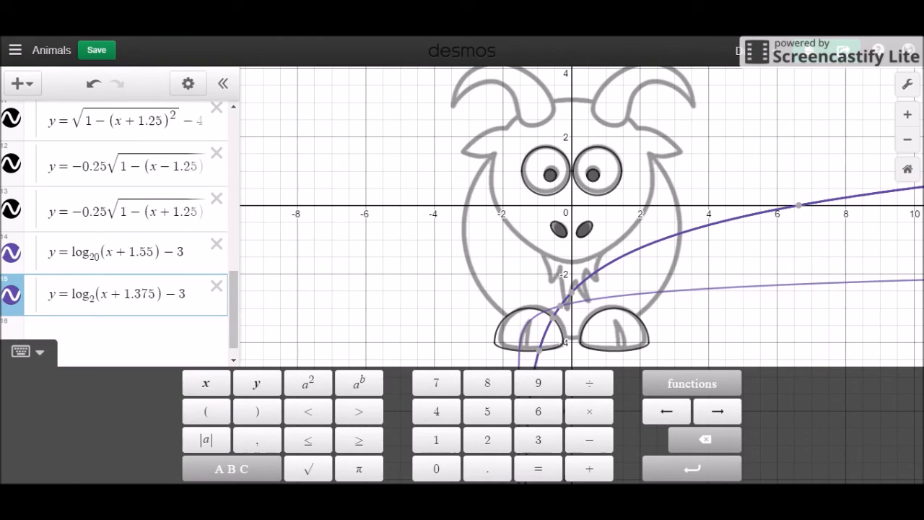
pyautogui.press('BackSpace')
pyautogui.write('3')
pyautogui.press('BackSpace')
pyautogui.write('6')
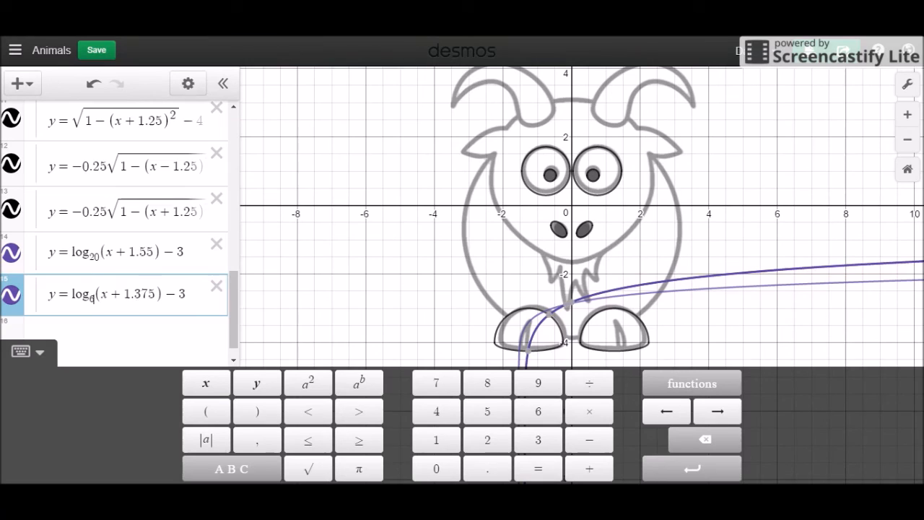
pyautogui.press('BackSpace')
pyautogui.write('7')
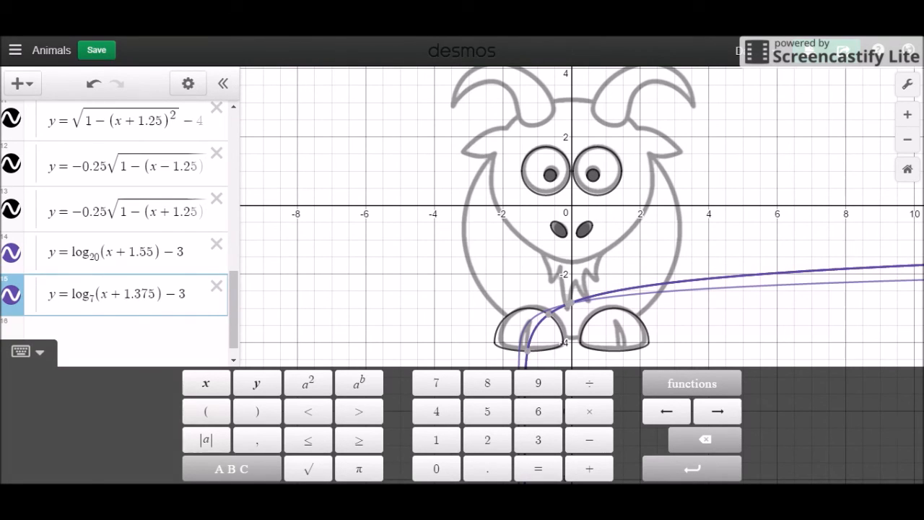
pyautogui.press('BackSpace')
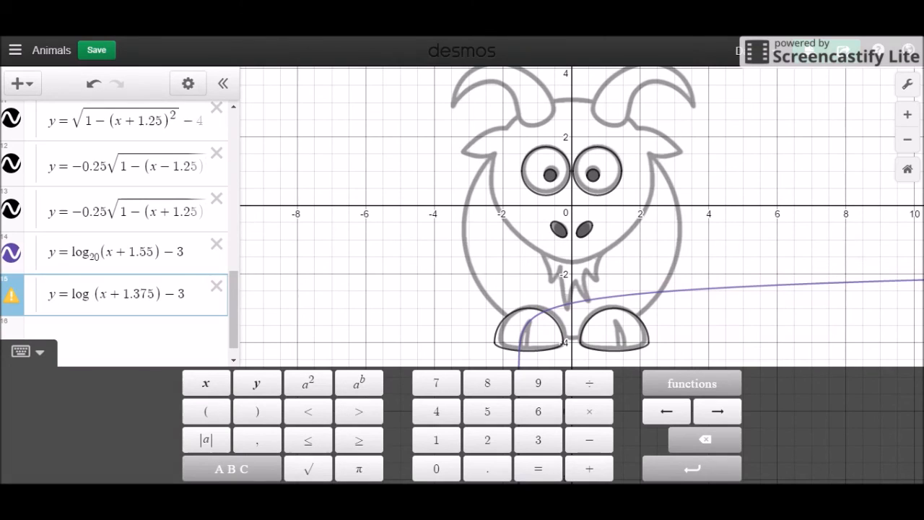
pyautogui.press('BackSpace')
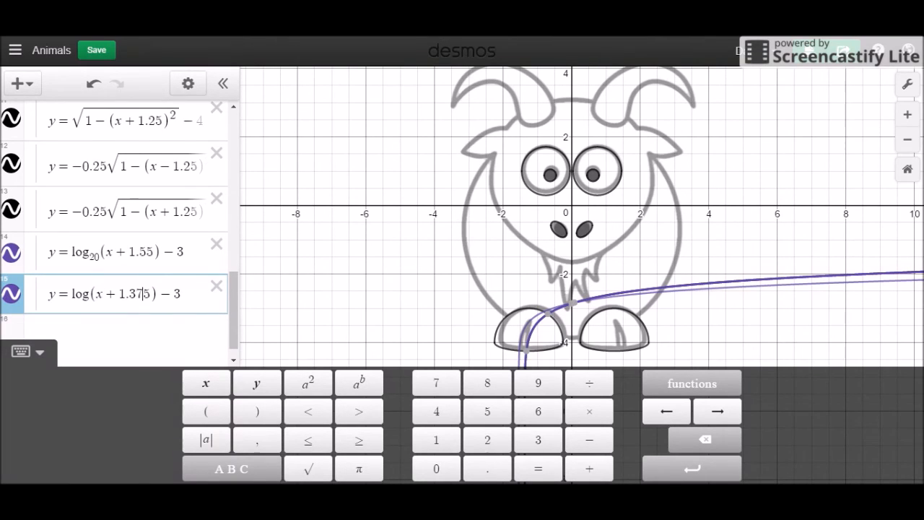
# - Try a horizontal shift of x+1.25 on the copied logarithm and set it back to x+1.375
pyautogui.press('BackSpace')
pyautogui.press('BackSpace')
pyautogui.write('2')
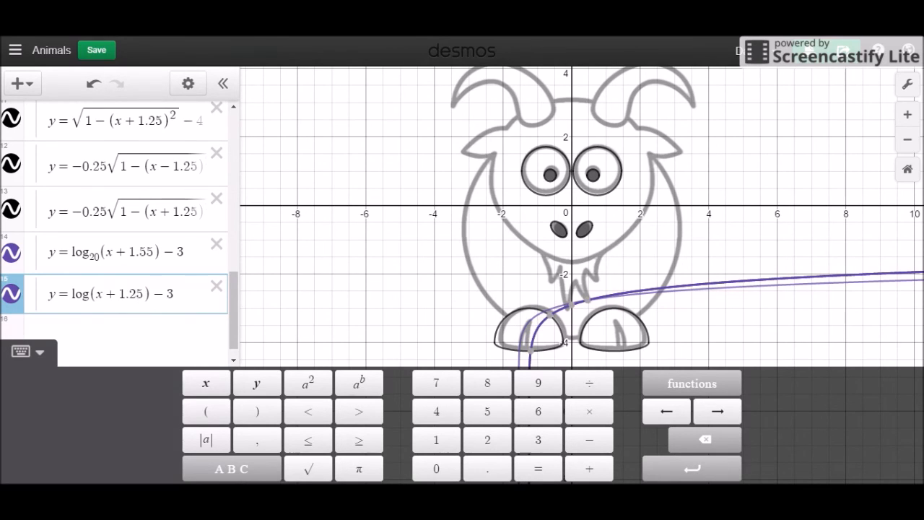
pyautogui.press('BackSpace')
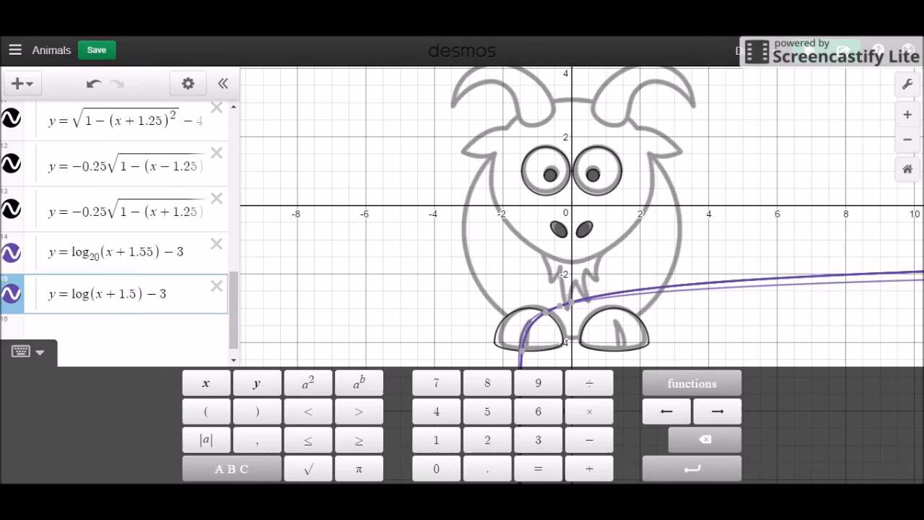
pyautogui.hotkey('ctrl', 'z')
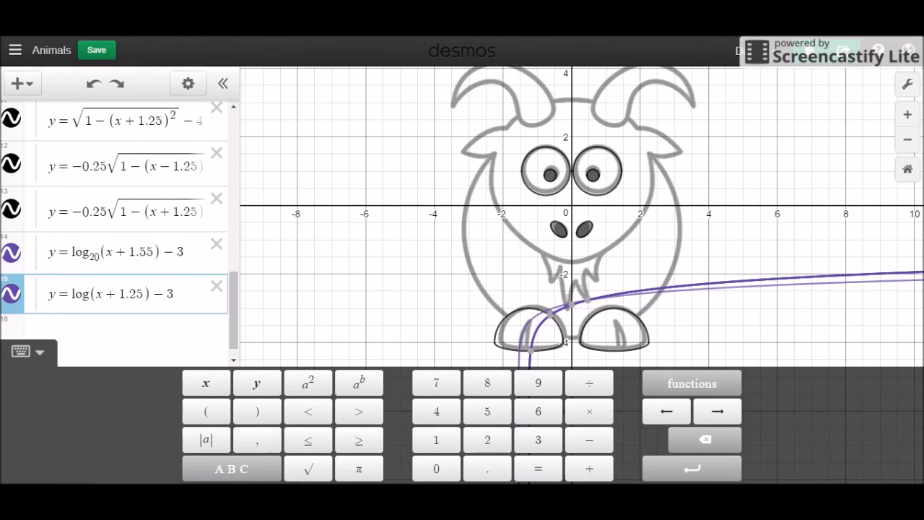
pyautogui.hotkey('ctrl', 'y')
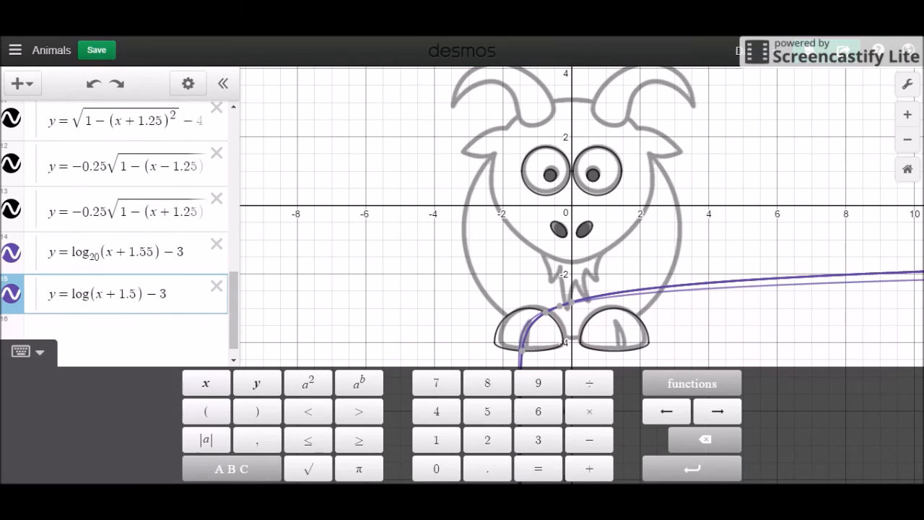
pyautogui.write('37')
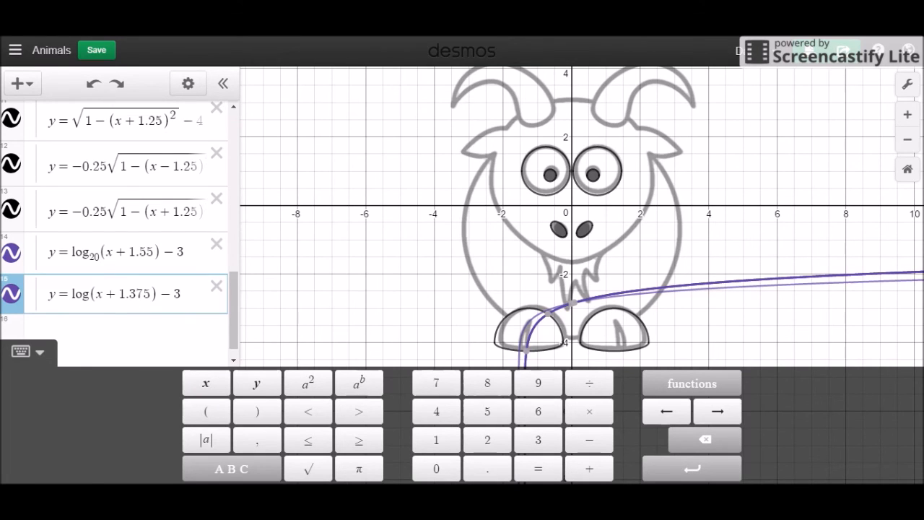
# - Set the copied logarithm's vertical shift to -2.75
pyautogui.click(175, 474)
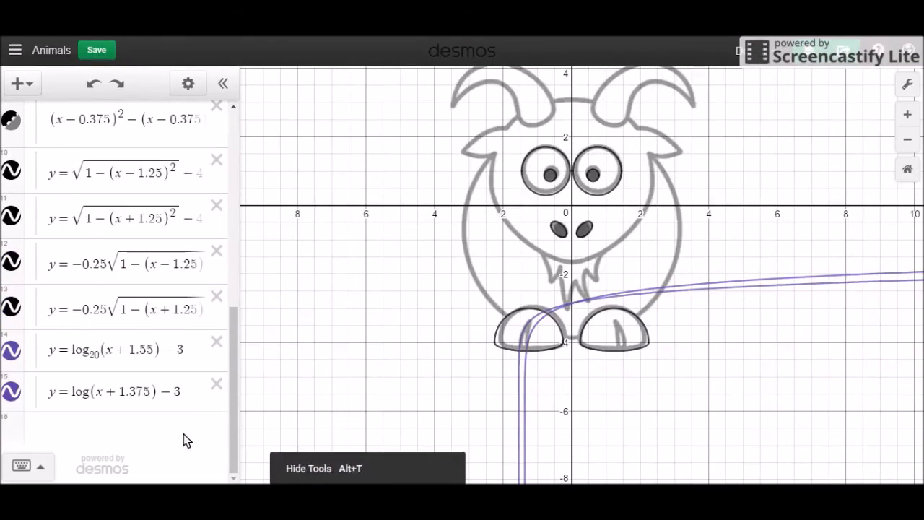
pyautogui.click(190, 399)
pyautogui.press('BackSpace')
pyautogui.write('2.75')
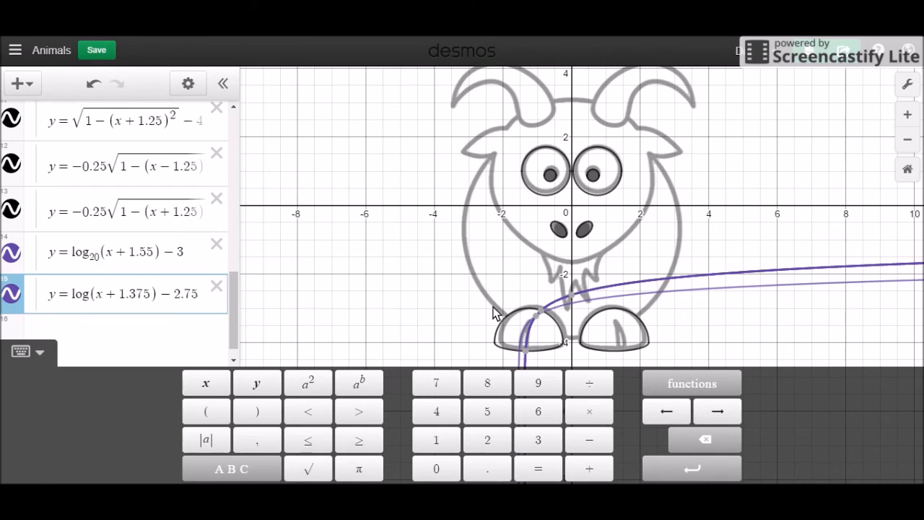
pyautogui.click(752, 304)
pyautogui.click(526, 353)
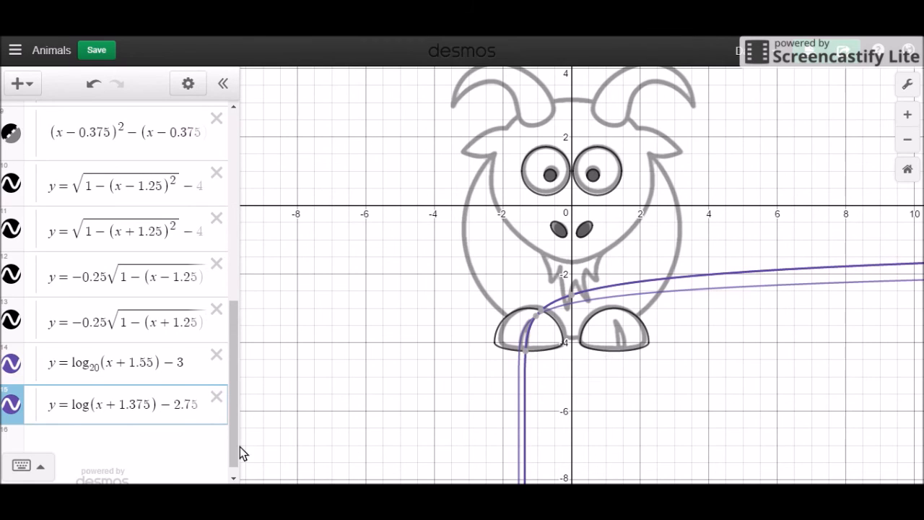
# - Restrict the copied logarithm y=log(x+1.375)-2.75 to -4.249 ≤ y ≤ -3.225
pyautogui.click(177, 409)
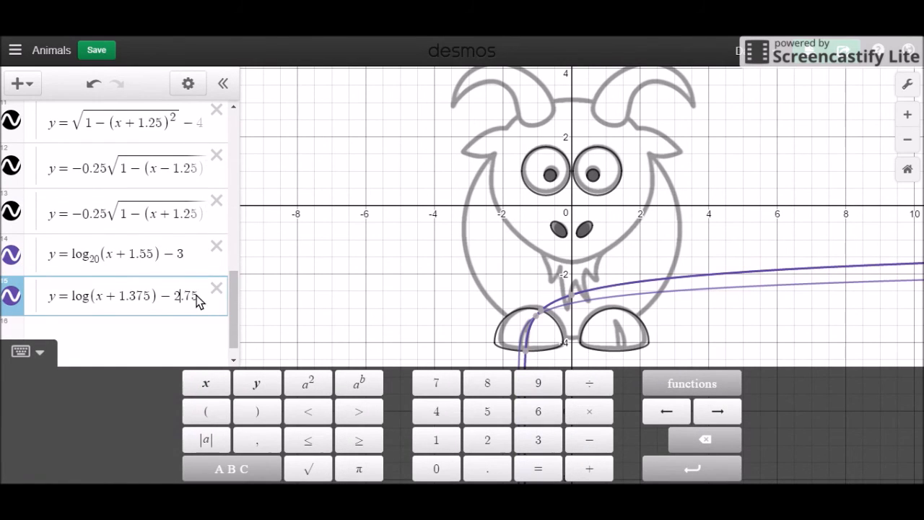
pyautogui.write('{-4.2')
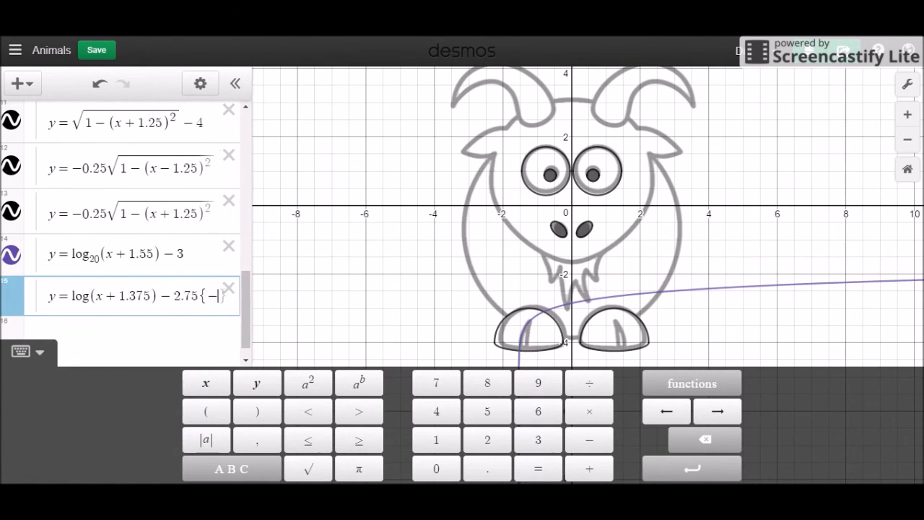
pyautogui.write('49<=y')
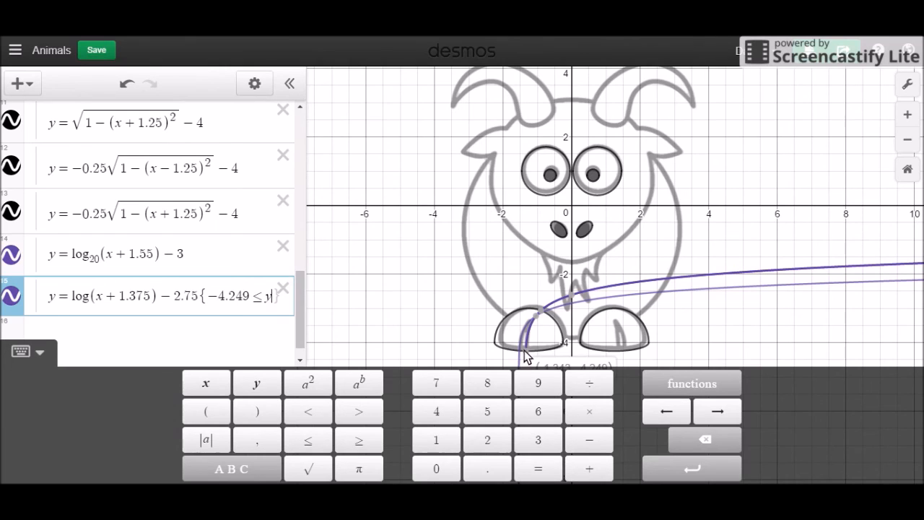
pyautogui.moveTo(540, 325)
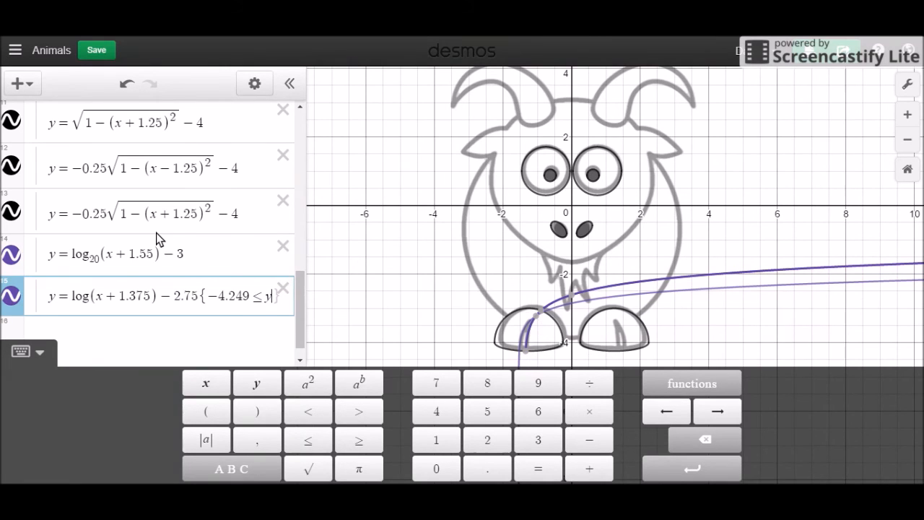
pyautogui.write('<=')
pyautogui.write('3.225')
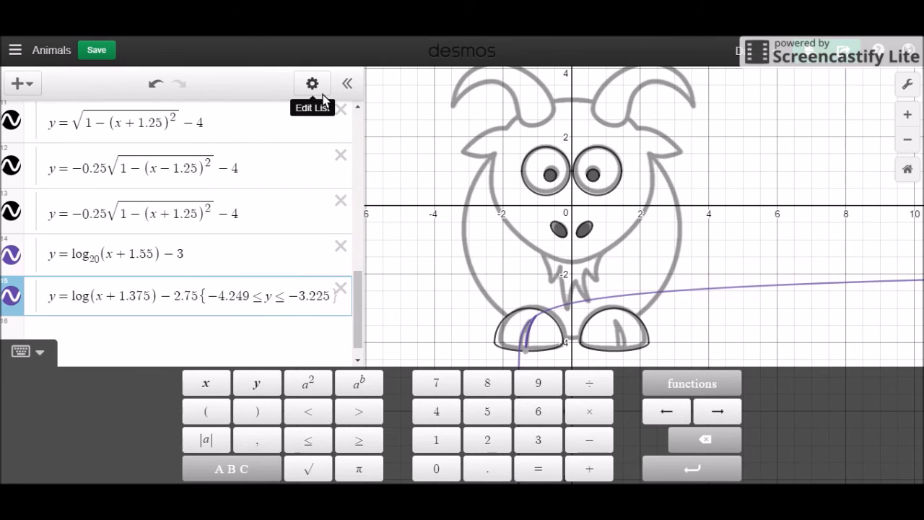
# - Restrict the base-20 logarithm y=log_20(x+1.55)-3 to -4.24 ≤ y ≤ -3.225
pyautogui.moveTo(520, 326); pyautogui.dragTo(518, 351)
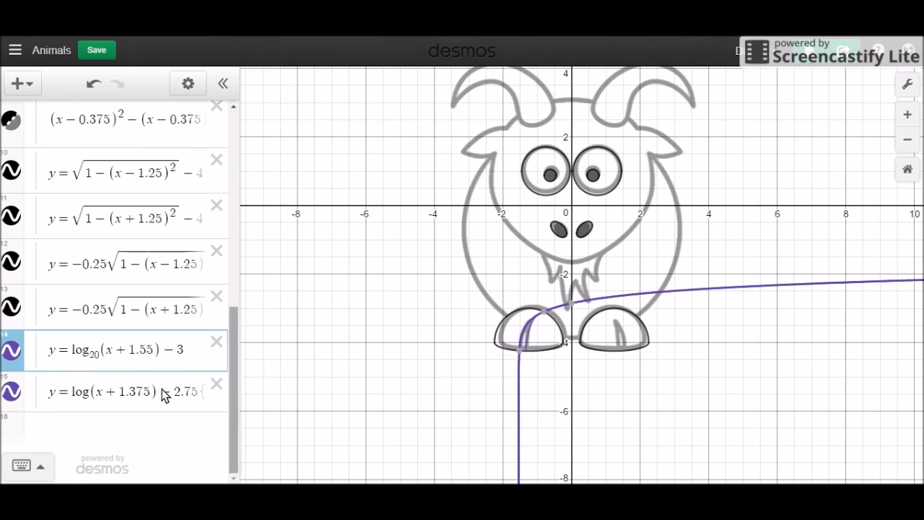
pyautogui.click(202, 354)
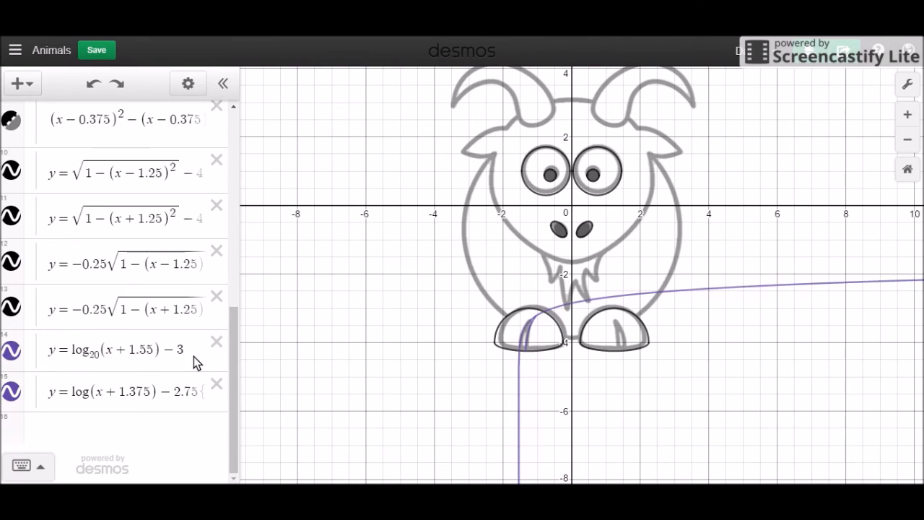
pyautogui.click(189, 356)
pyautogui.write('{-4.24')
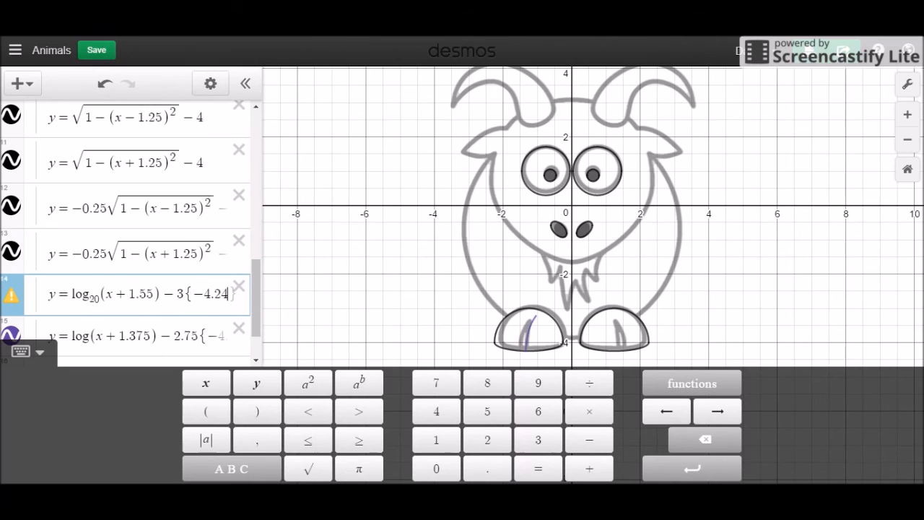
pyautogui.write('<=y<=')
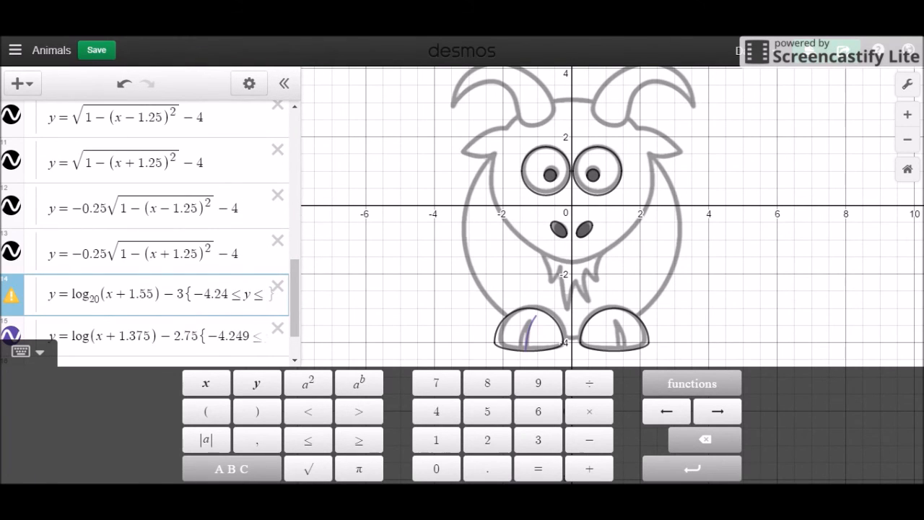
pyautogui.write('-3.225')
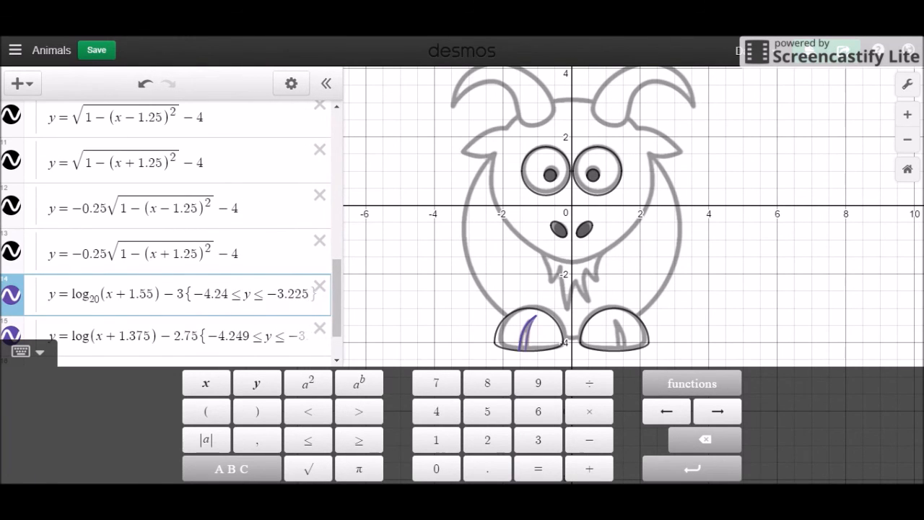
# - Change the color of both toe-line logarithm curves to black
pyautogui.click(184, 341)
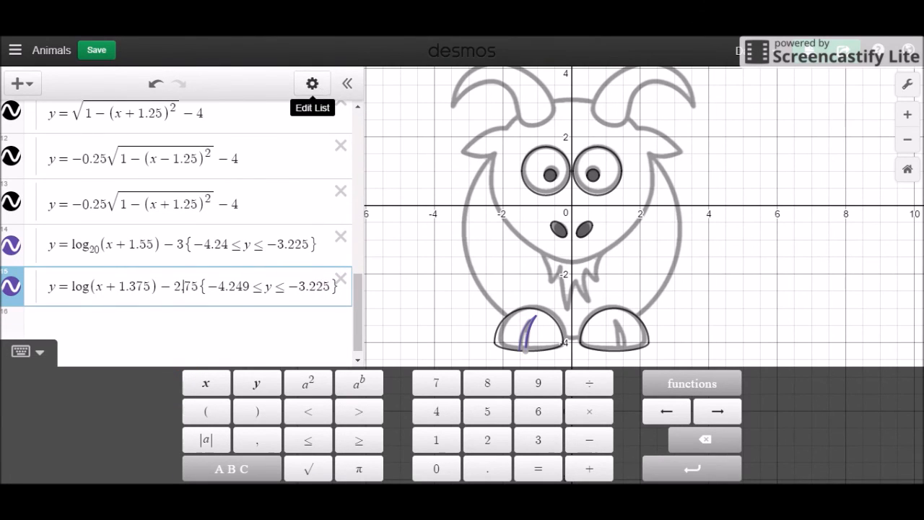
pyautogui.click(312, 83)
pyautogui.click(15, 354)
pyautogui.click(14, 352)
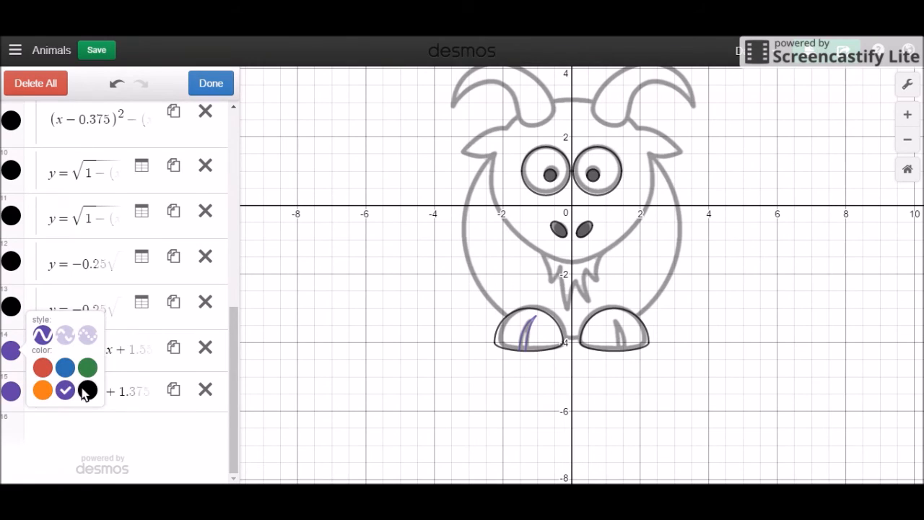
pyautogui.click(87, 389)
pyautogui.click(10, 394)
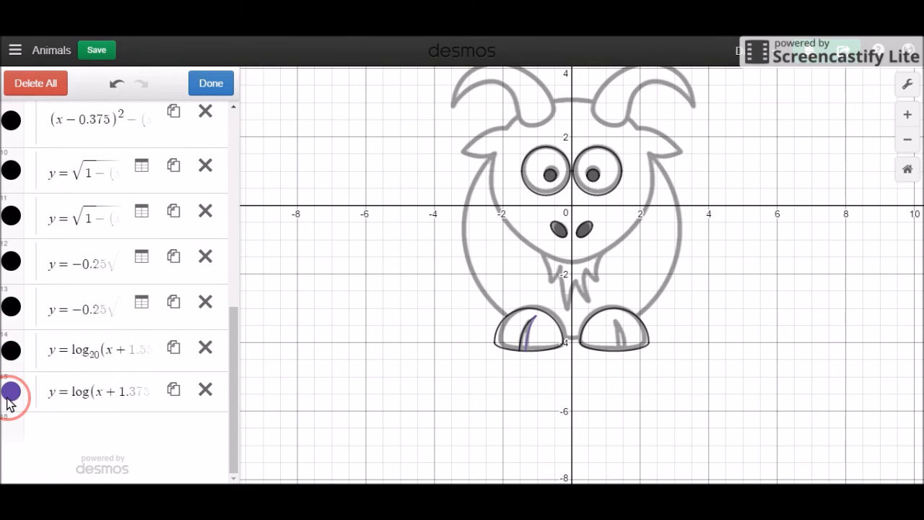
pyautogui.click(88, 431)
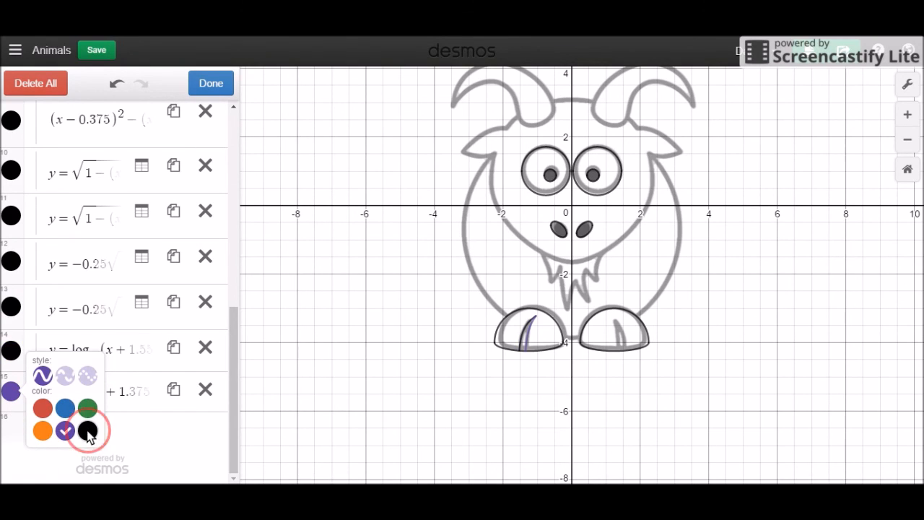
pyautogui.click(144, 388)
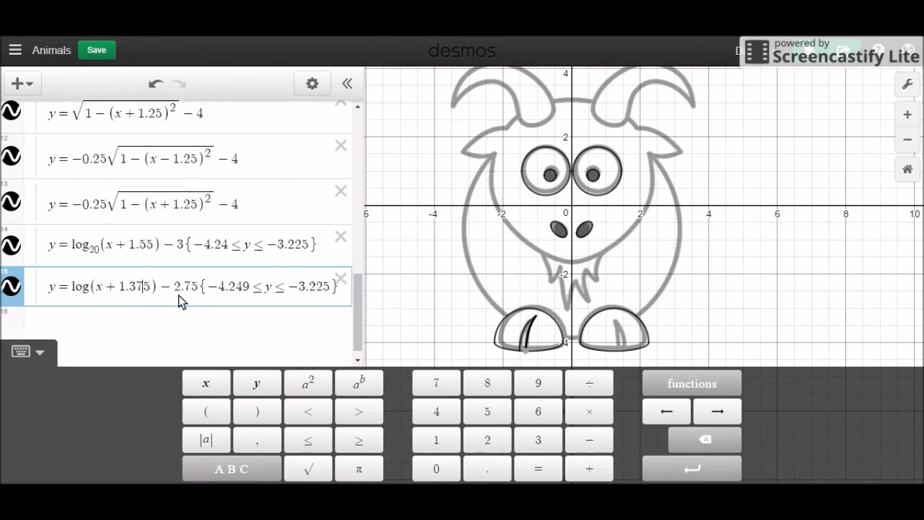
# - Flip the horizontal shifts of the two logarithms to x-1.55 and x-1.375 to place the toe lines on the other foot
pyautogui.click(126, 245)
pyautogui.press('BackSpace')
pyautogui.write('-')
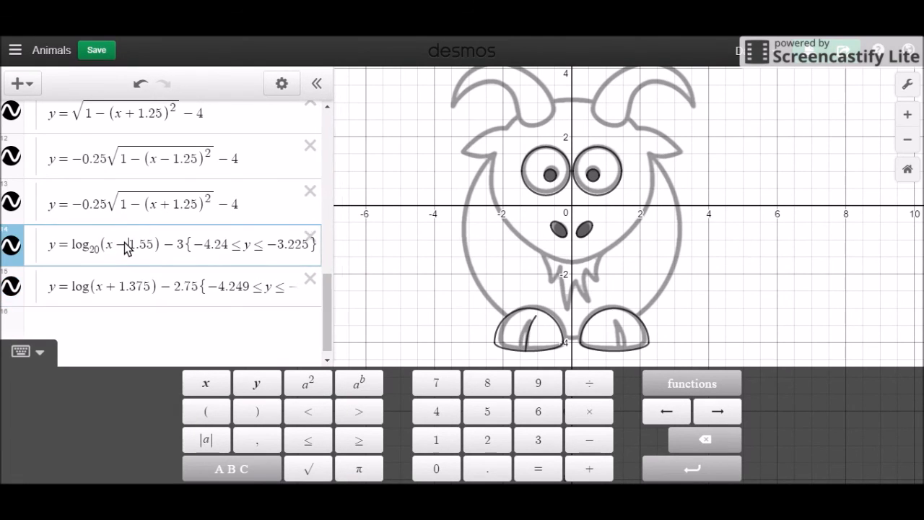
pyautogui.press('Down')
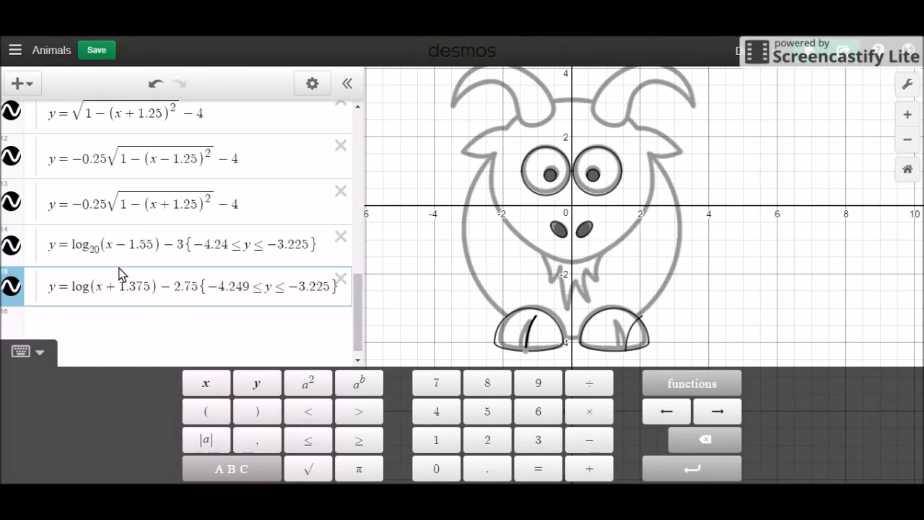
pyautogui.click(117, 287)
pyautogui.press('BackSpace')
pyautogui.write('-')
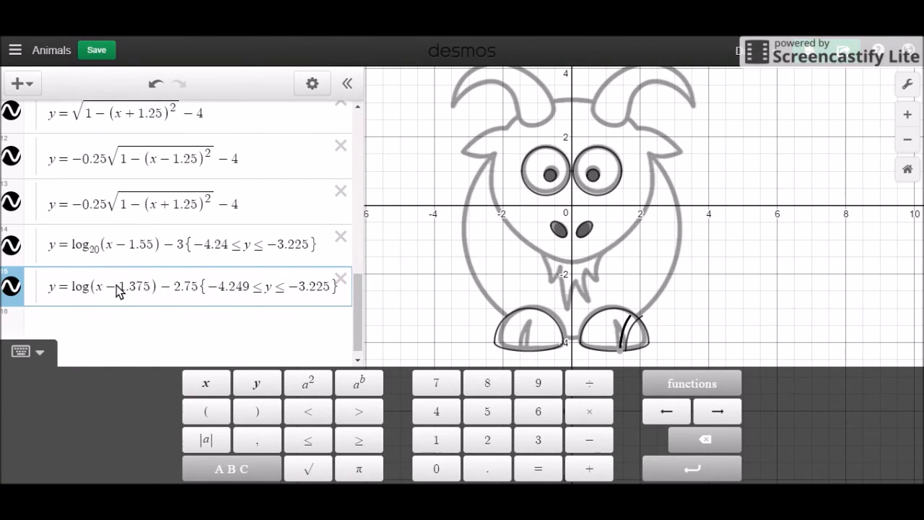
# - Try mirroring both logarithms by negating their arguments to -(x-1.375) and -(x-1.55), and undo it
pyautogui.press('Right')
pyautogui.write('-(')
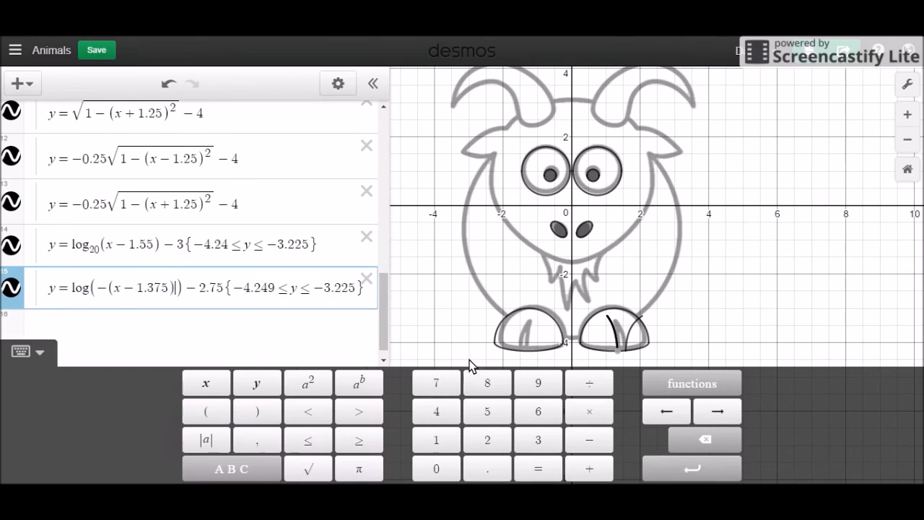
pyautogui.moveTo(617, 347)
pyautogui.click(106, 247)
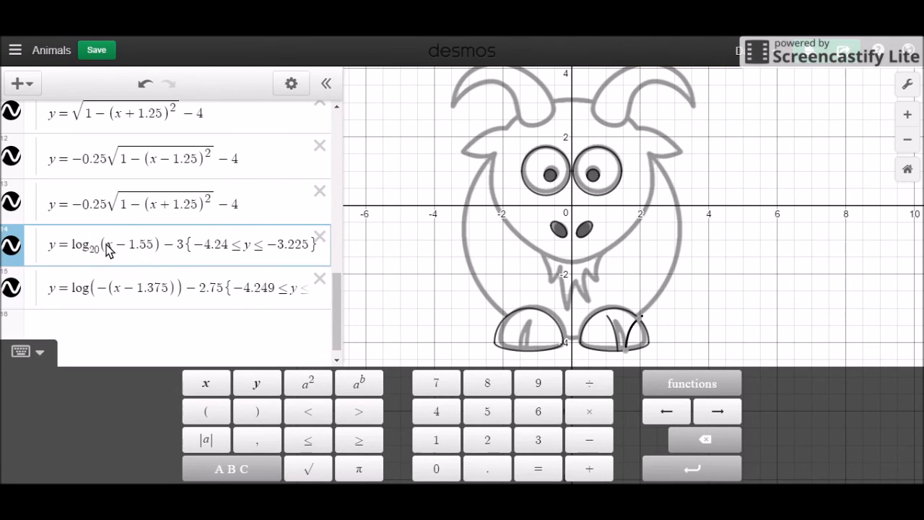
pyautogui.write('-(')
pyautogui.press('Right')
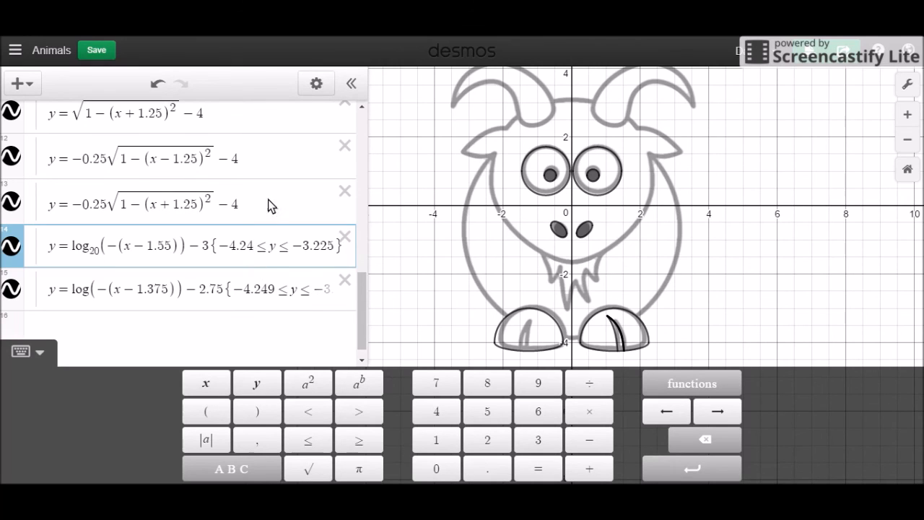
pyautogui.hotkey('ctrl', 'z')
pyautogui.hotkey('ctrl', 'z')
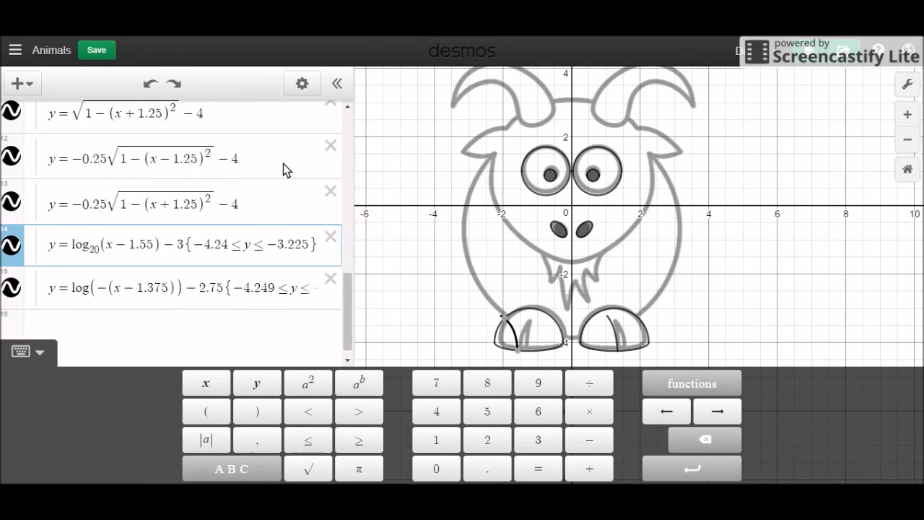
# - Duplicate both restricted logarithm expressions, log_20(x-1.55)-3 and log(x-1.375)-2.75
pyautogui.click(292, 83)
pyautogui.click(174, 348)
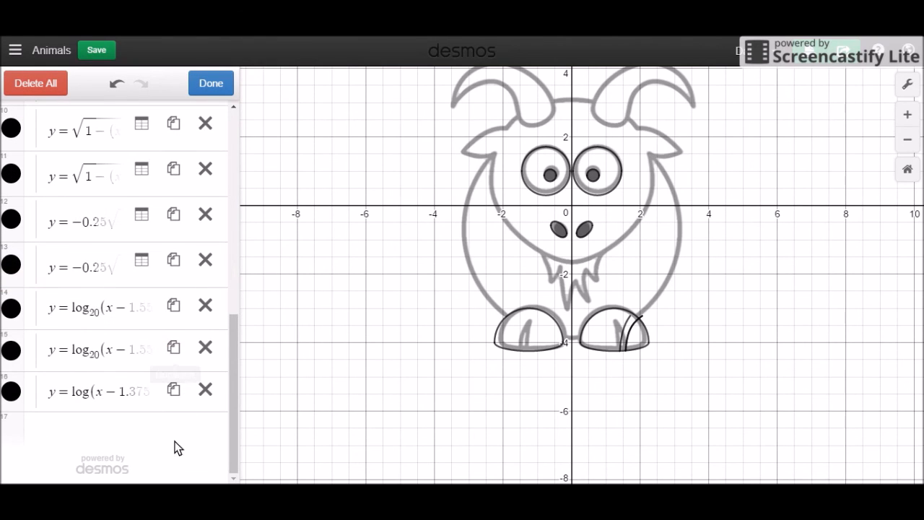
pyautogui.click(173, 388)
pyautogui.click(117, 350)
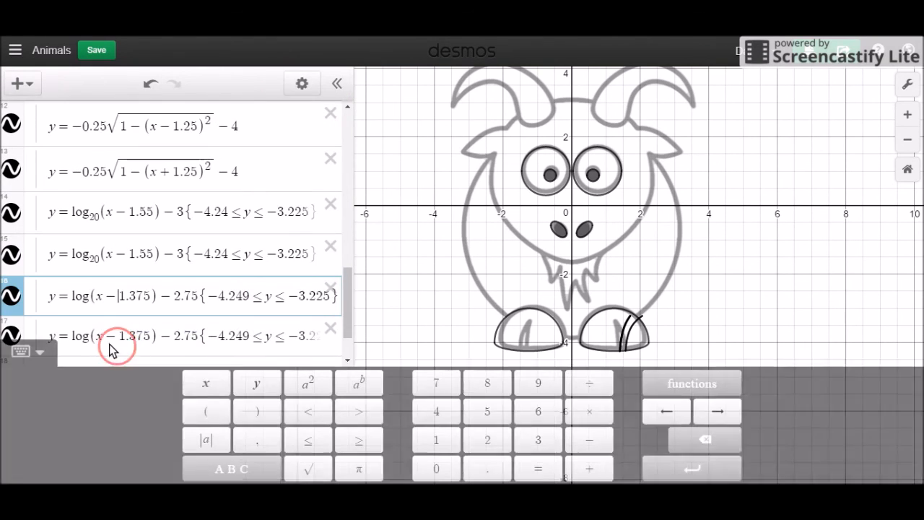
pyautogui.click(96, 302)
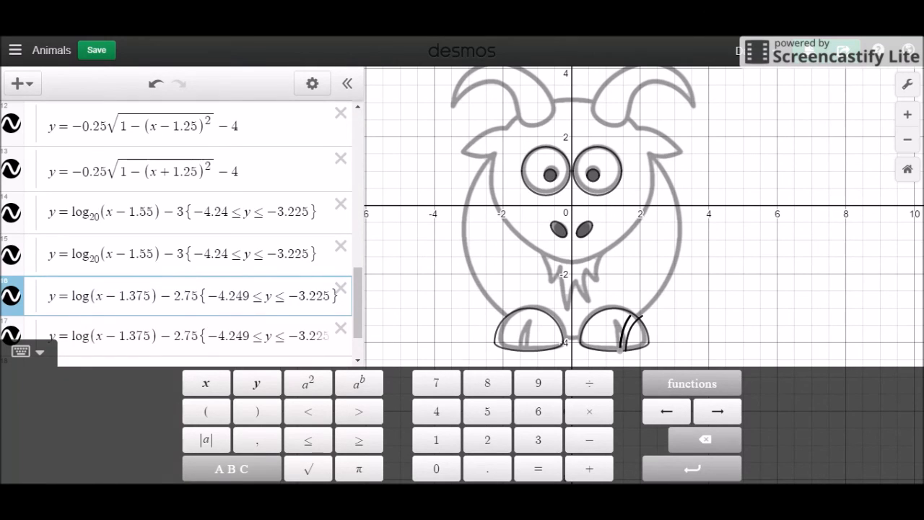
# - Mirror one copy of each logarithm by negating its argument, giving log_20(-(x-1.55)) and log(-(x-1.375))
pyautogui.click(105, 257)
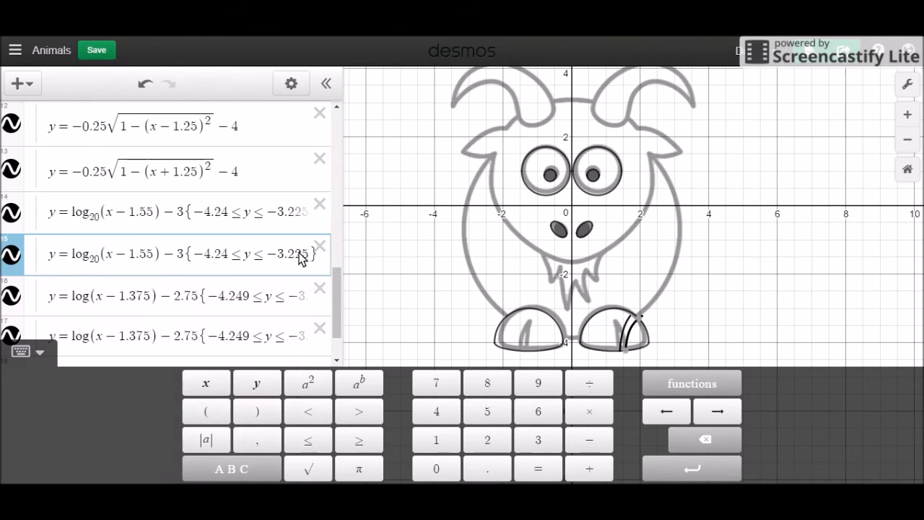
pyautogui.write('-(')
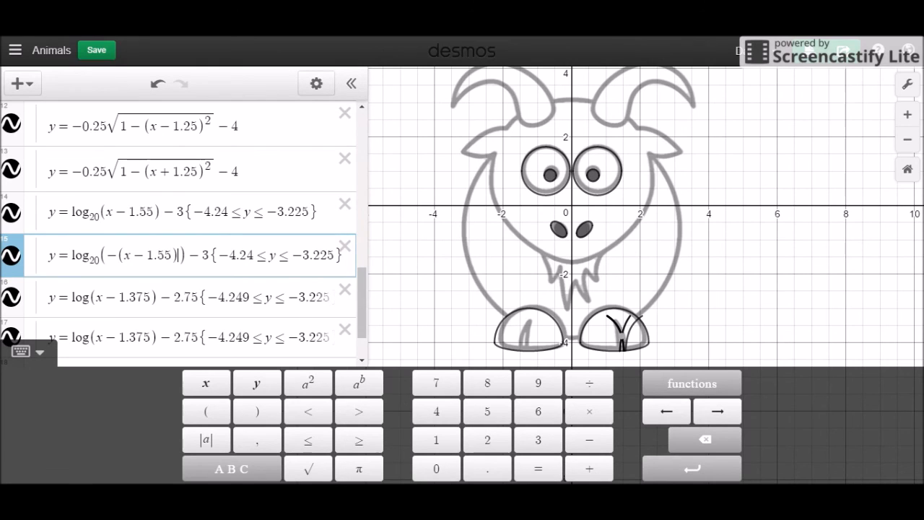
pyautogui.click(108, 214)
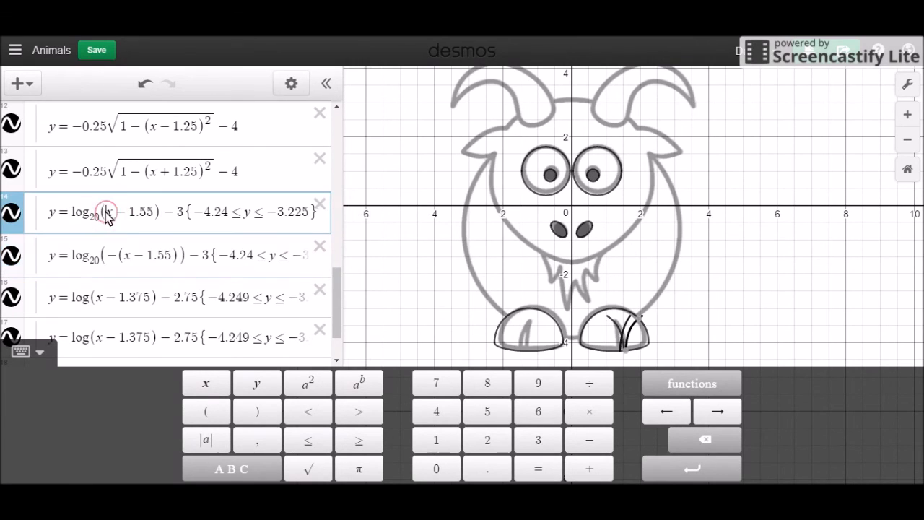
pyautogui.click(100, 339)
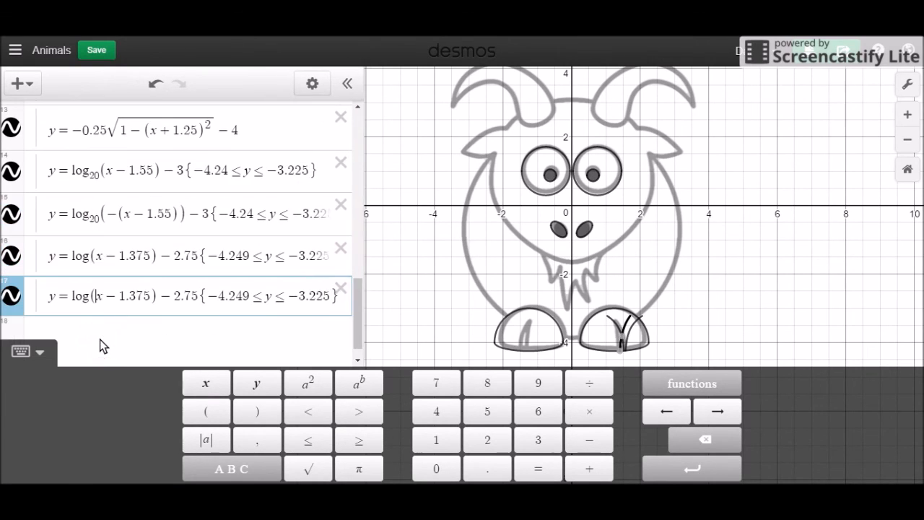
pyautogui.write('-(')
pyautogui.press('Right')
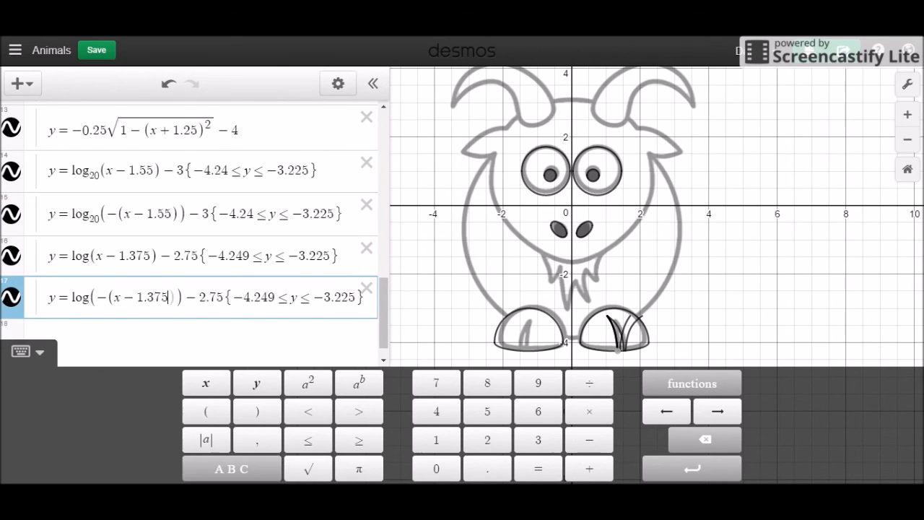
pyautogui.write(')')
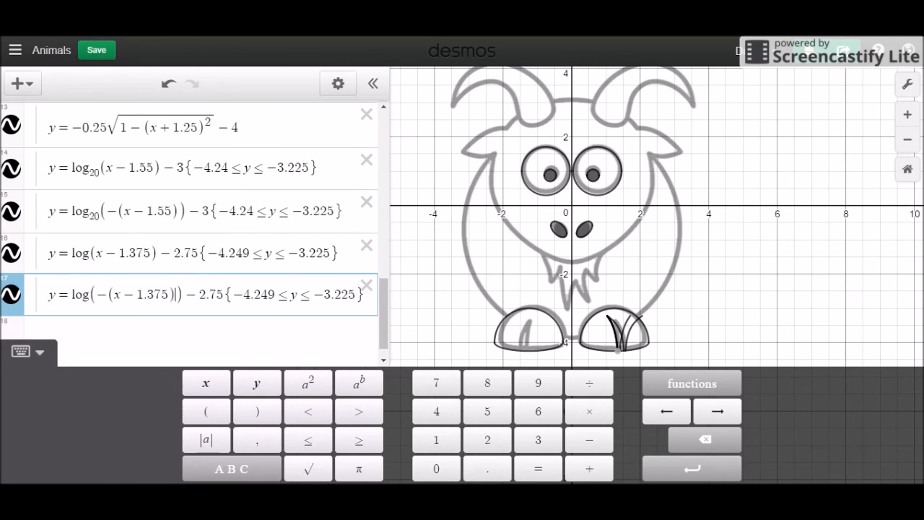
# - Set the horizontal shifts of the two unmirrored logarithms back to x+1.375 and x+1.55
pyautogui.click(113, 258)
pyautogui.press('BackSpace')
pyautogui.write('+')
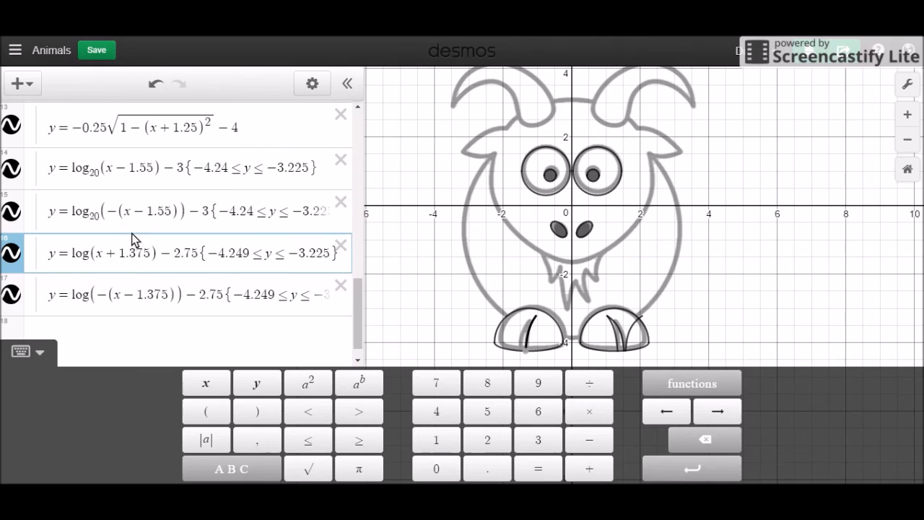
pyautogui.click(128, 167)
pyautogui.press('BackSpace')
pyautogui.write('+')
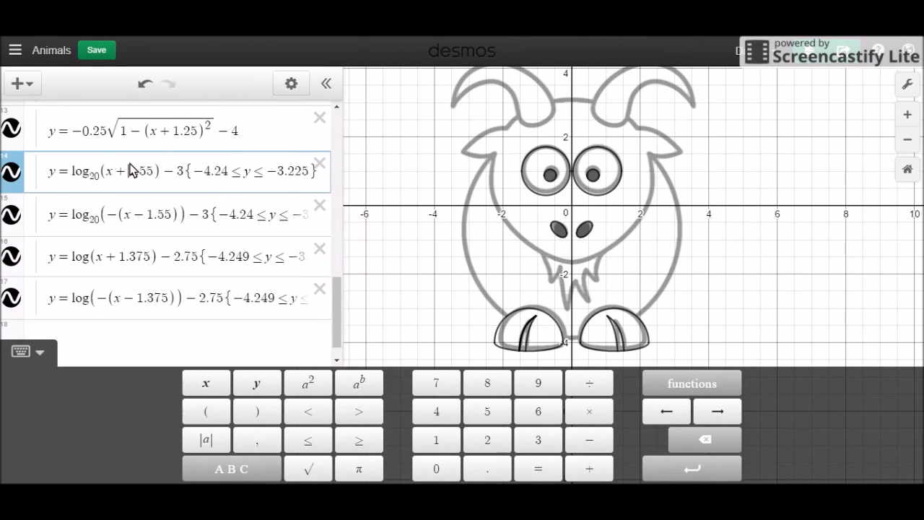
# - Hide the goatRef.PNG reference image to check the traced curves on their own, and show it again
pyautogui.click(341, 315)
pyautogui.moveTo(341, 315); pyautogui.dragTo(327, 148)
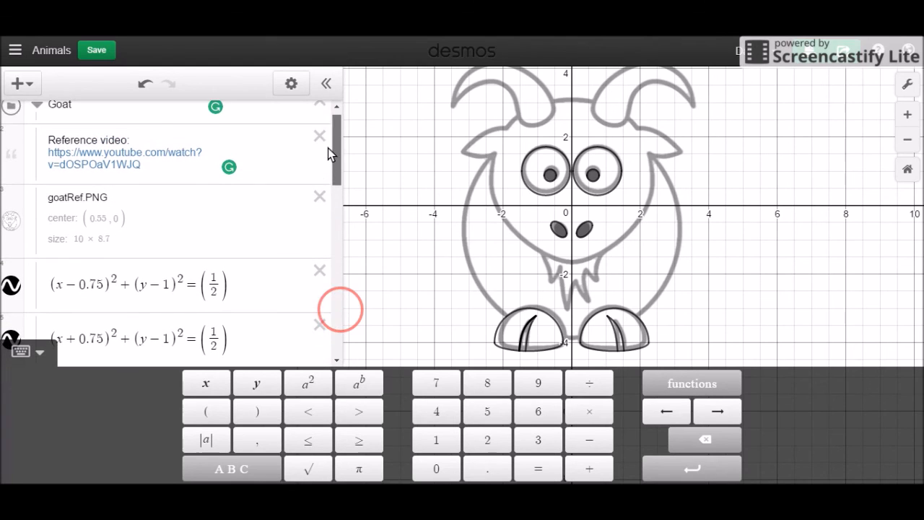
pyautogui.click(13, 220)
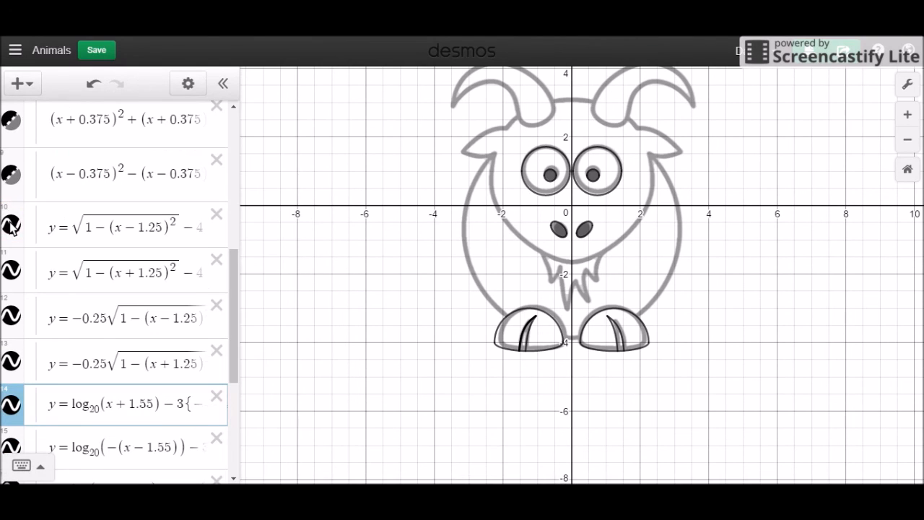
pyautogui.moveTo(230, 304); pyautogui.dragTo(235, 168)
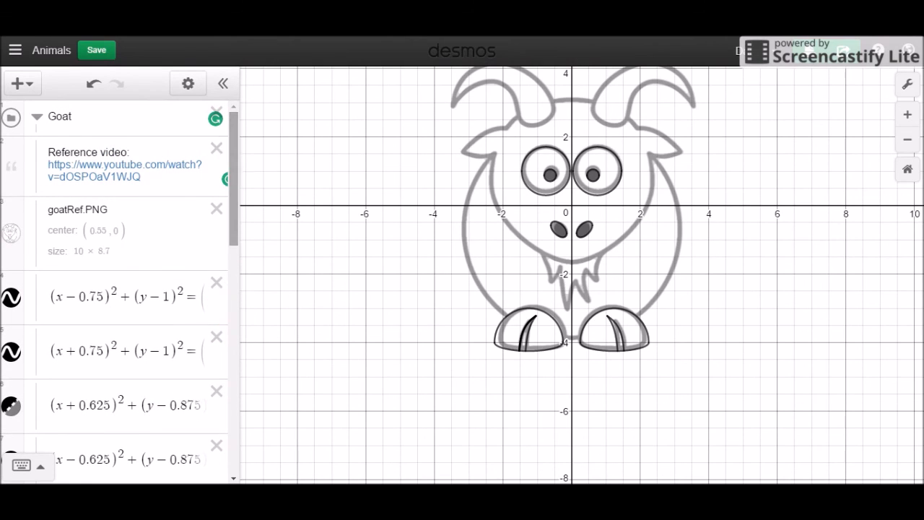
pyautogui.click(15, 233)
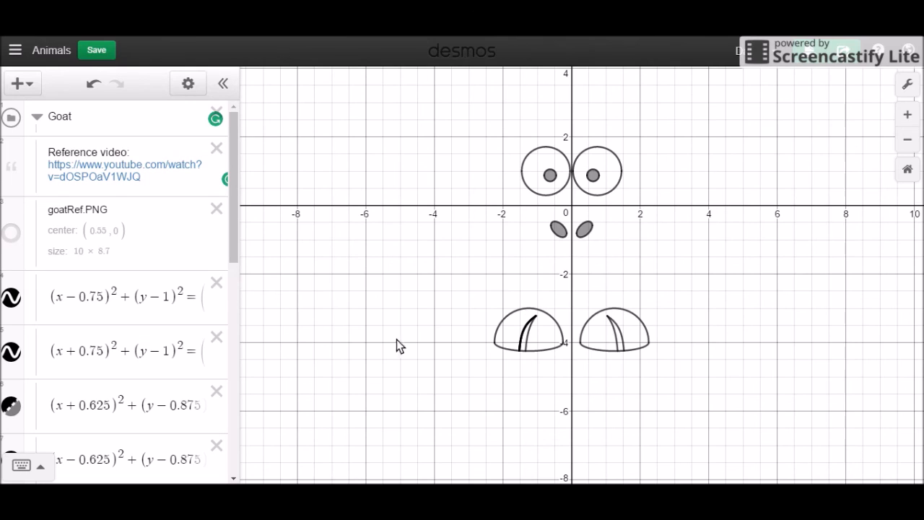
pyautogui.click(10, 232)
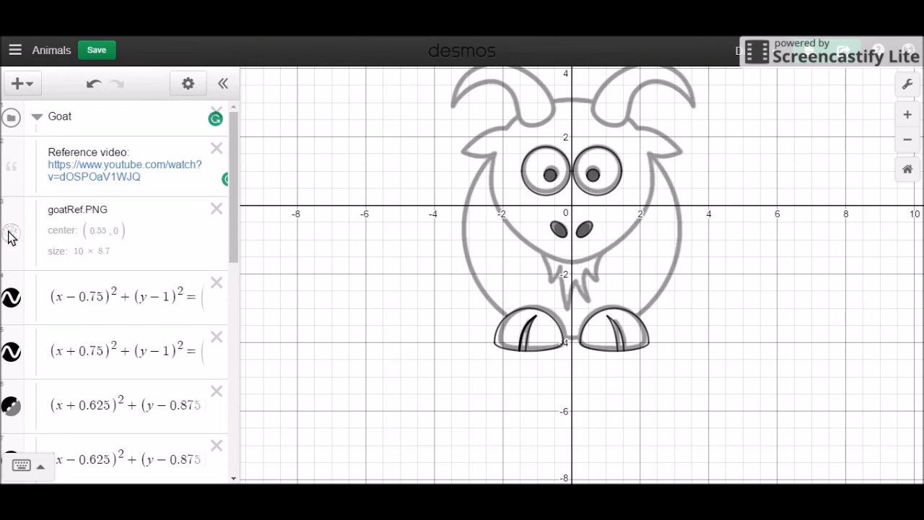
# - Highlight the video ID in the reference video link and bring the whole goat into view on the graph
pyautogui.click(236, 222)
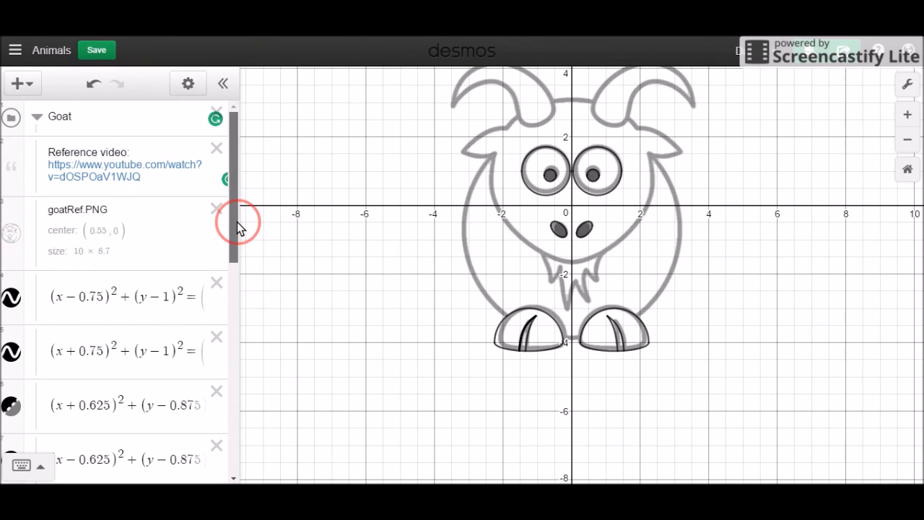
pyautogui.moveTo(237, 222); pyautogui.dragTo(228, 201)
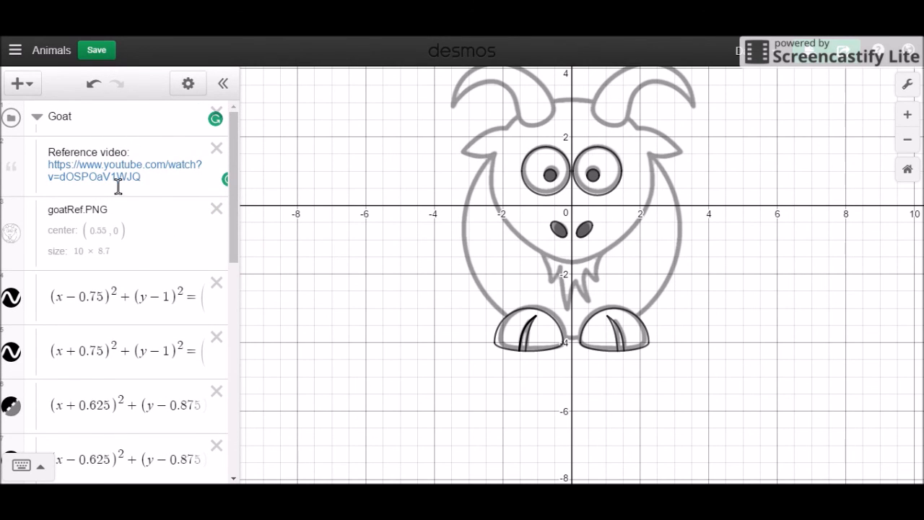
pyautogui.moveTo(153, 181); pyautogui.dragTo(59, 180)
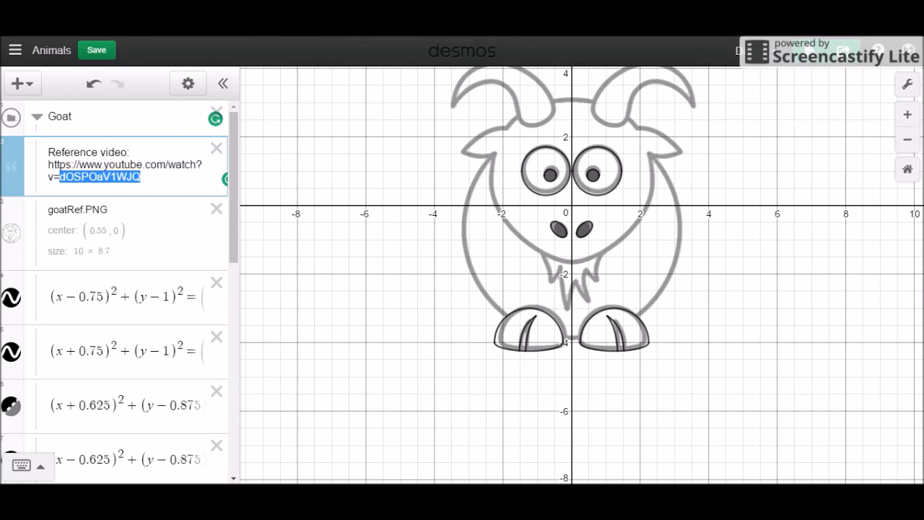
pyautogui.moveTo(232, 212)
pyautogui.mouseDown()
pyautogui.moveTo(244, 288)
pyautogui.moveTo(231, 210)
pyautogui.mouseUp()
pyautogui.moveTo(330, 194); pyautogui.dragTo(326, 263)
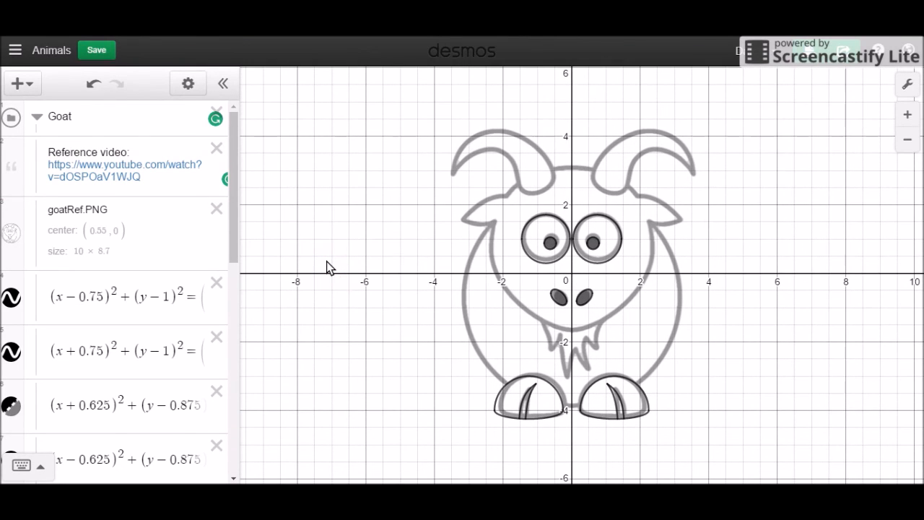